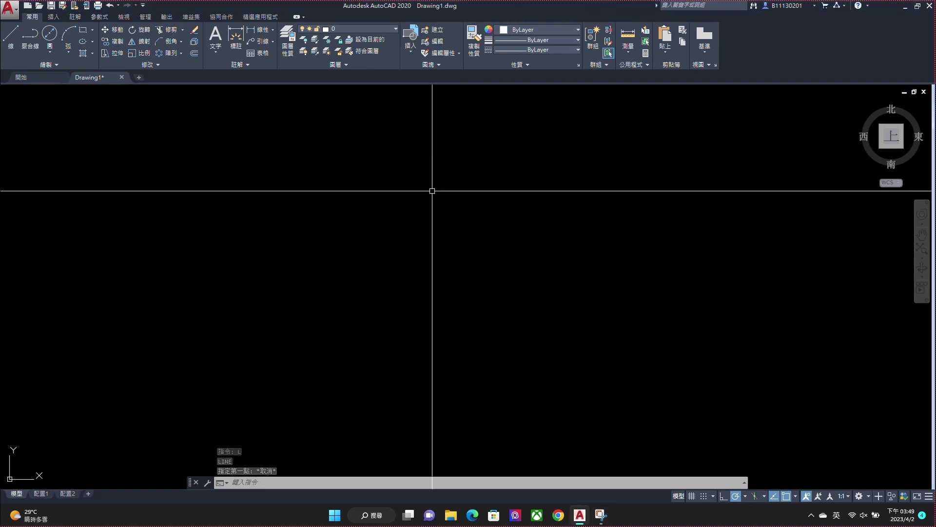
# Step: Draw a long vertical reference line near the middle of the drawing
pyautogui.press('Return')
pyautogui.click(426, 131)
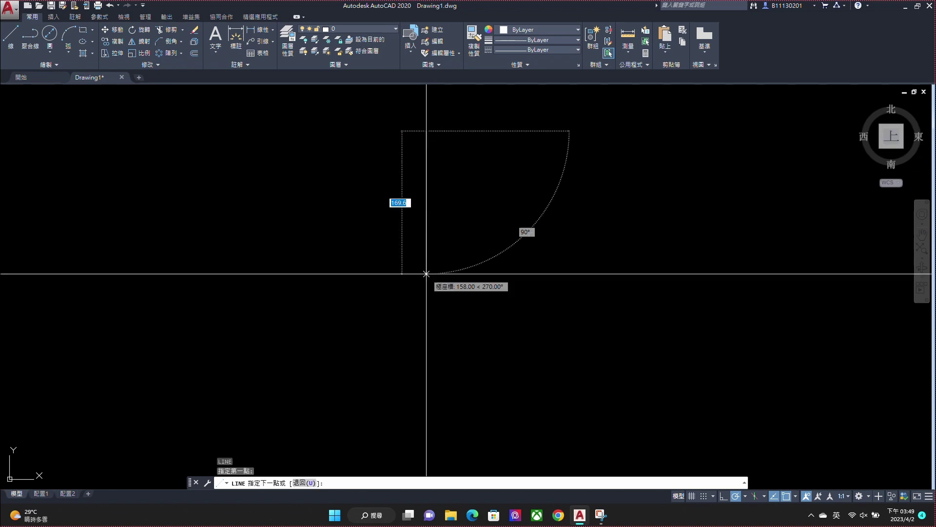
pyautogui.click(428, 347)
pyautogui.press('Escape')
# Step: Draw a long horizontal reference line crossing the vertical one
pyautogui.press('Return')
pyautogui.click(330, 235)
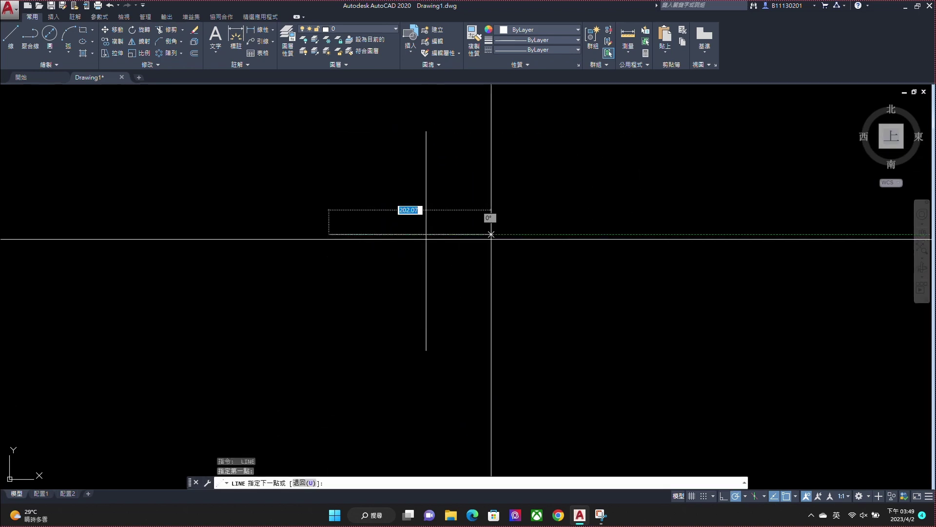
pyautogui.click(532, 234)
pyautogui.press('Escape')
pyautogui.write('o')
pyautogui.press('Return')
pyautogui.write('50')
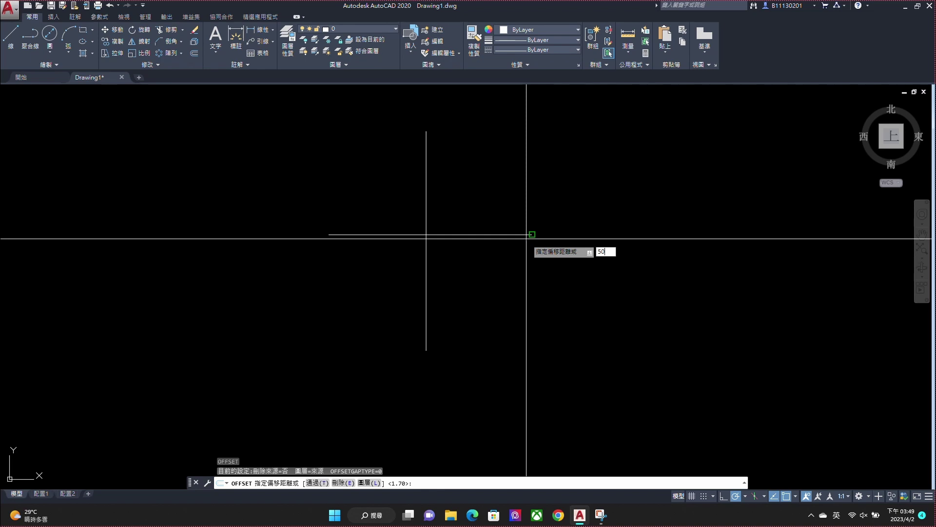
# Step: Offset the horizontal reference line 50 downward, then copy that line 87 upward
pyautogui.press('Return')
pyautogui.click(461, 235)
pyautogui.click(461, 270)
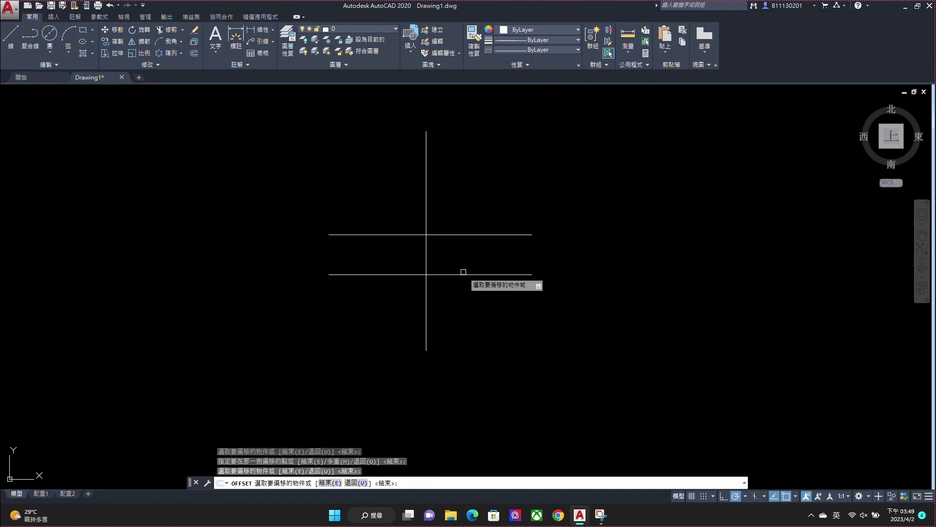
pyautogui.click(464, 271)
pyautogui.write('87')
pyautogui.press('Return')
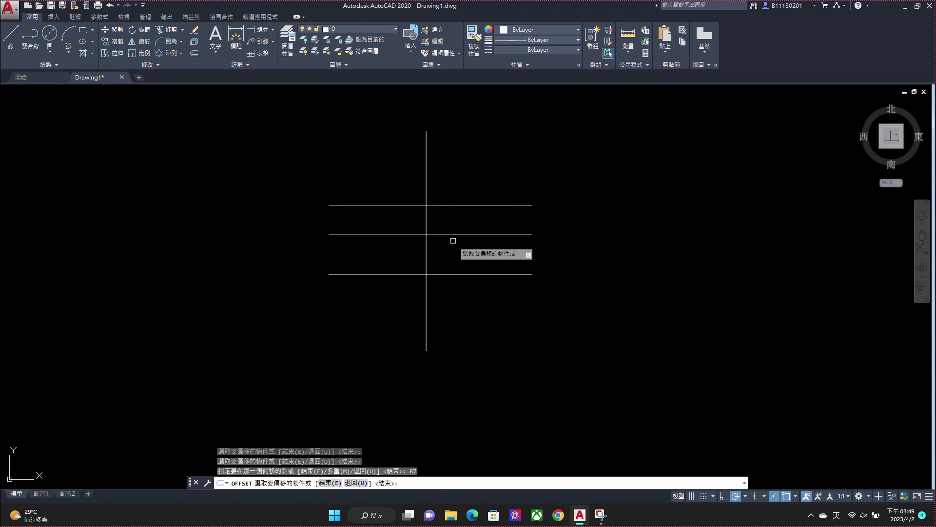
# Step: Add horizontal construction lines 5 and 15 above the bottom line
pyautogui.scroll(2, 427, 227)
pyautogui.scroll(2, 429, 229)
pyautogui.click(442, 347)
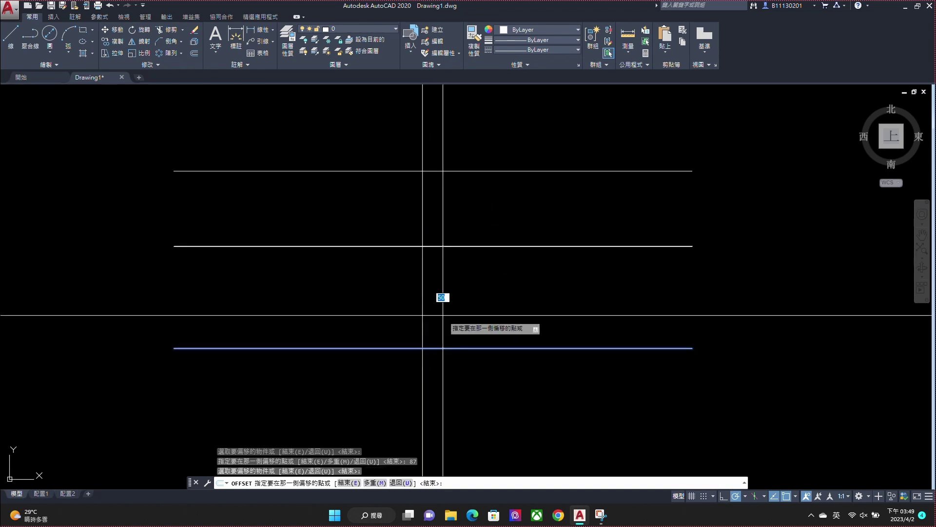
pyautogui.write('5')
pyautogui.press('Return')
pyautogui.click(435, 348)
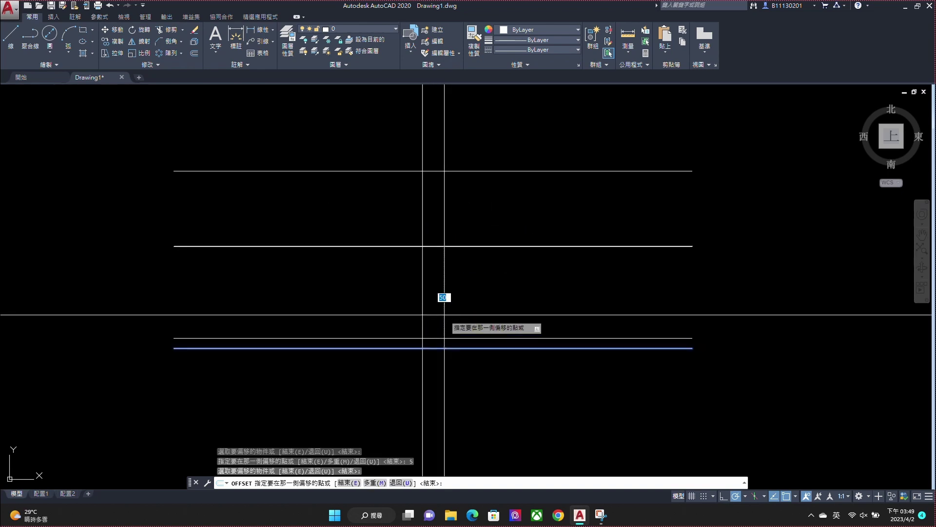
pyautogui.write('15')
pyautogui.press('Return')
# Step: Offset the vertical reference line 45 to each side, deleting the unwanted right-hand copy
pyautogui.click(425, 265)
pyautogui.write('45')
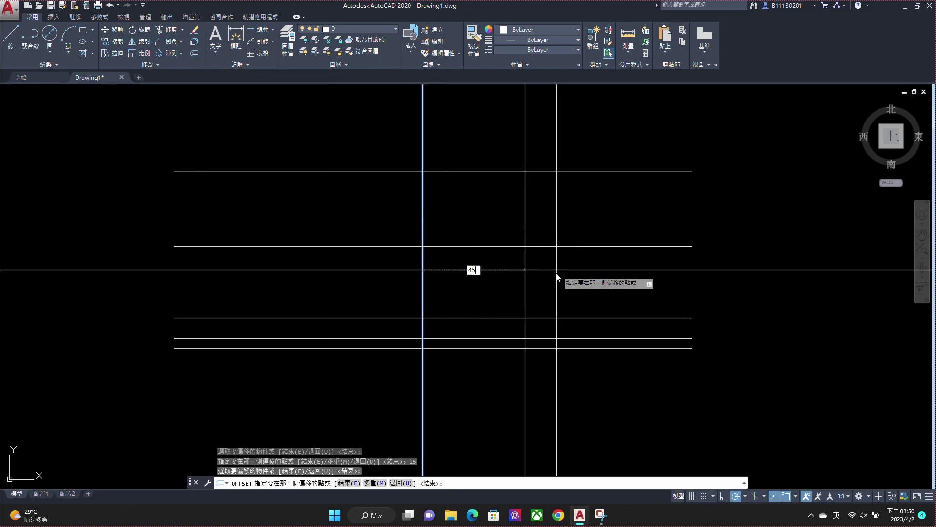
pyautogui.press('Return')
pyautogui.click(420, 273)
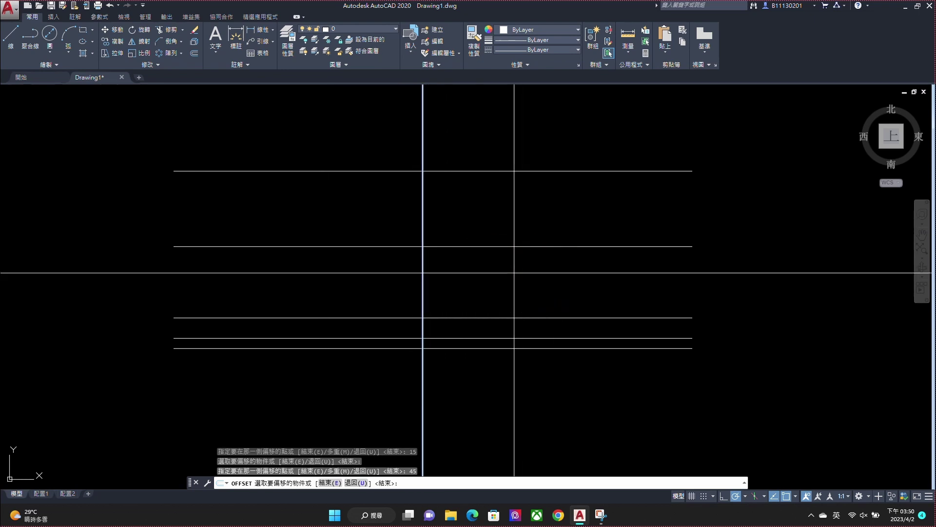
pyautogui.click(386, 273)
pyautogui.press('Escape')
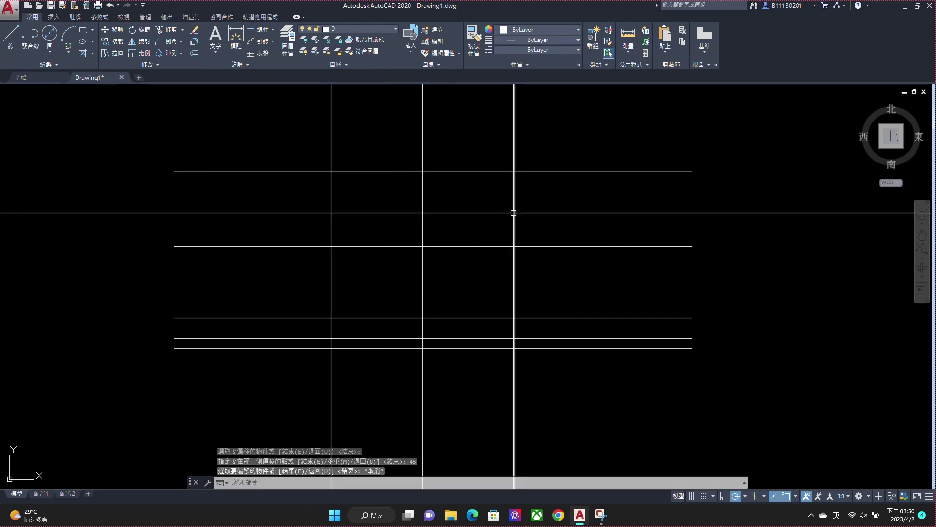
pyautogui.click(514, 213)
pyautogui.press('Delete')
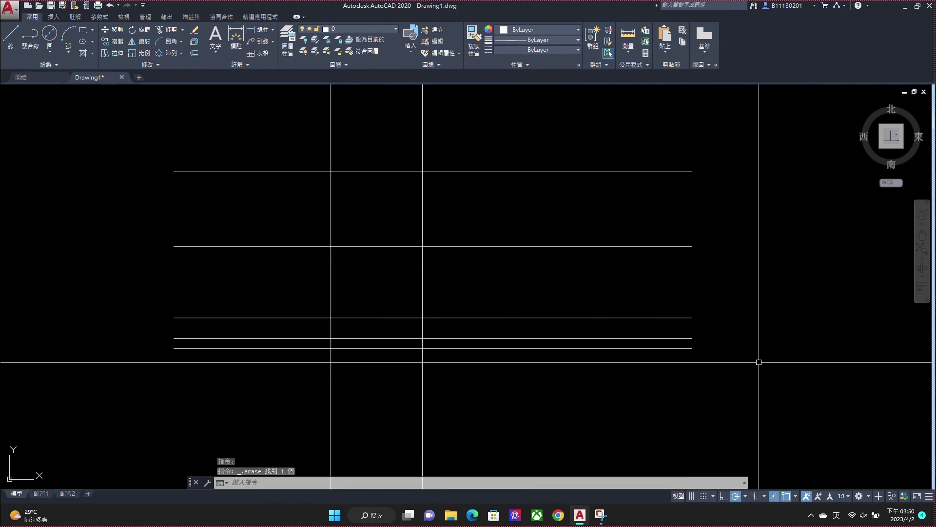
# Step: Offset a vertical line 138/2 to the left
pyautogui.write('o')
pyautogui.press('Return')
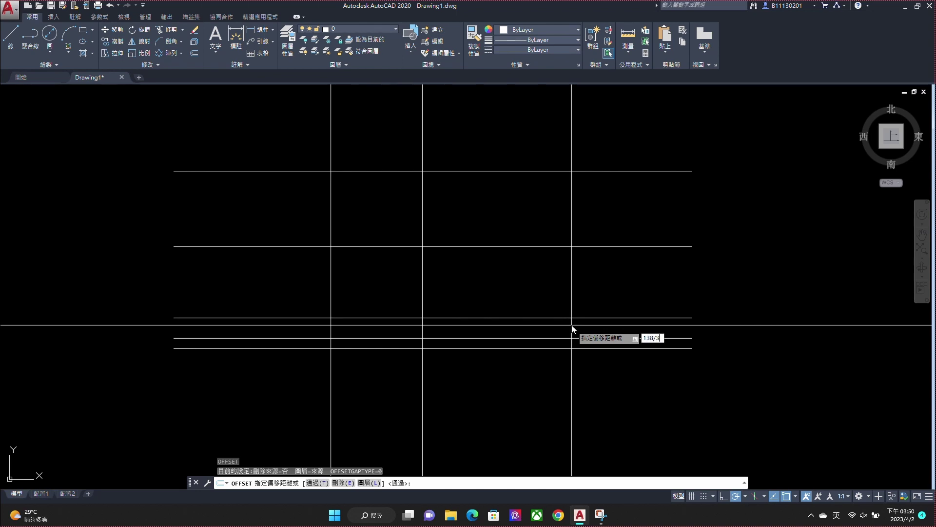
pyautogui.press('Return')
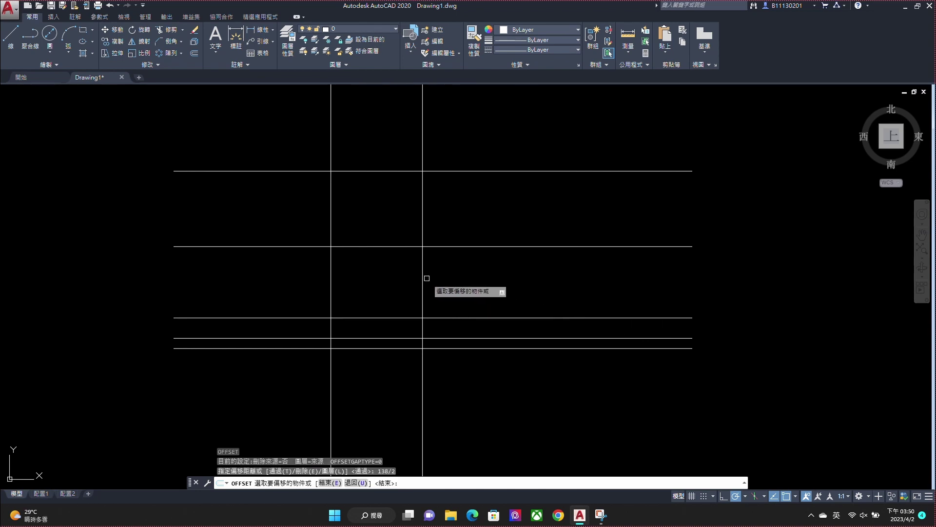
pyautogui.click(330, 283)
pyautogui.click(307, 287)
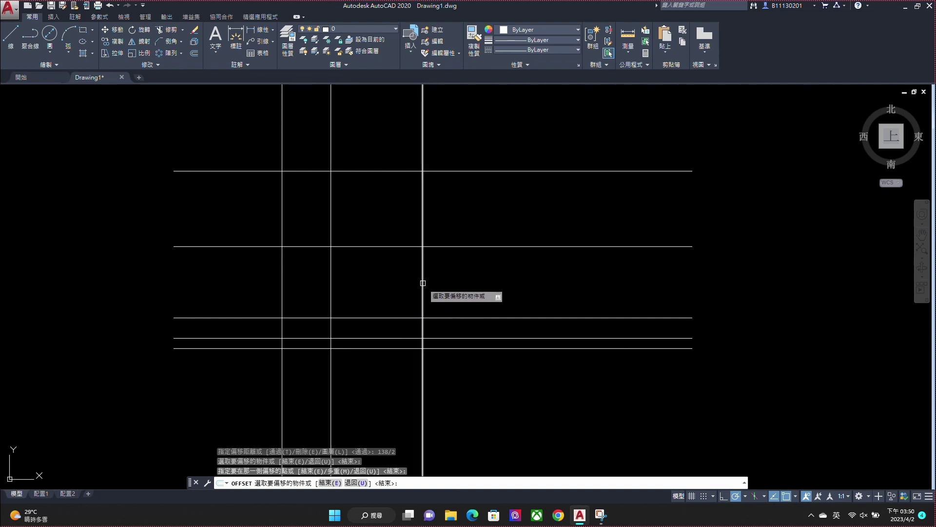
pyautogui.press('Escape')
pyautogui.write('TR')
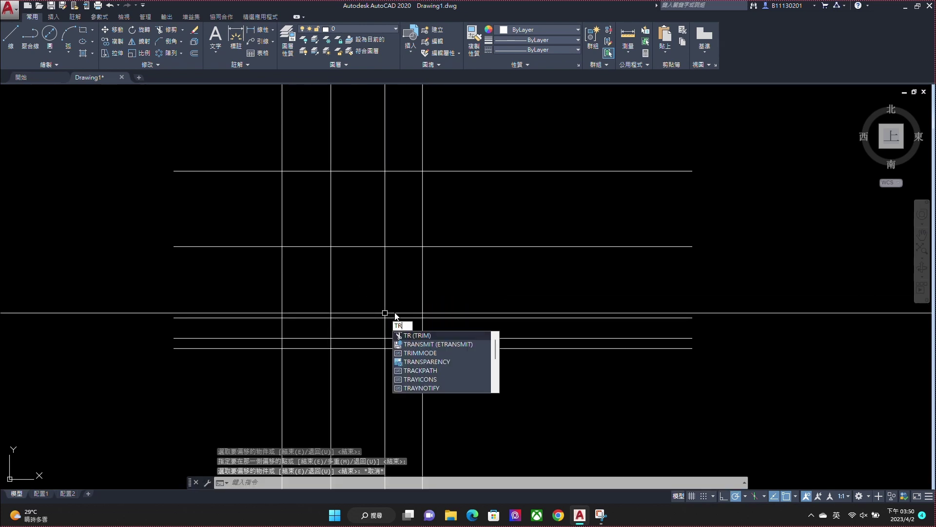
# Step: Offset the vertical reference line 75/2 to the left
pyautogui.press('Escape')
pyautogui.press('Return')
pyautogui.write('75/2')
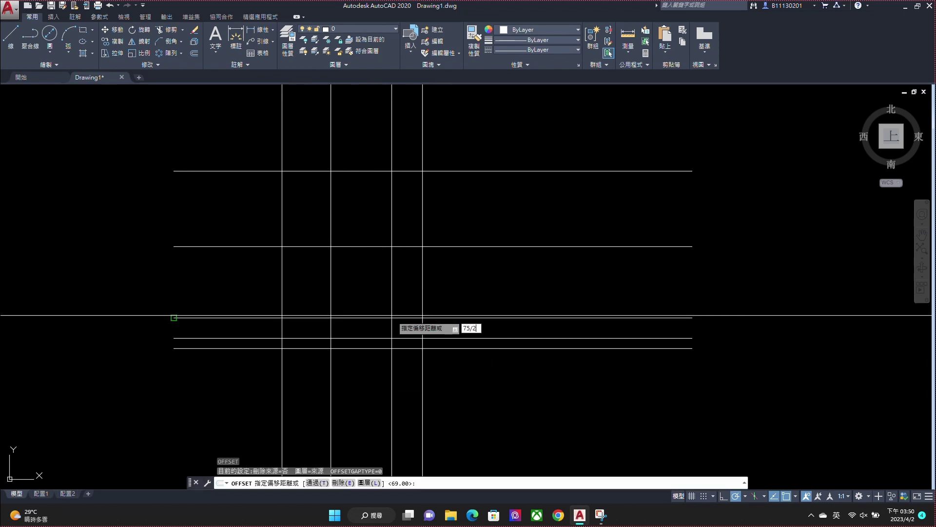
pyautogui.press('Return')
pyautogui.click(422, 289)
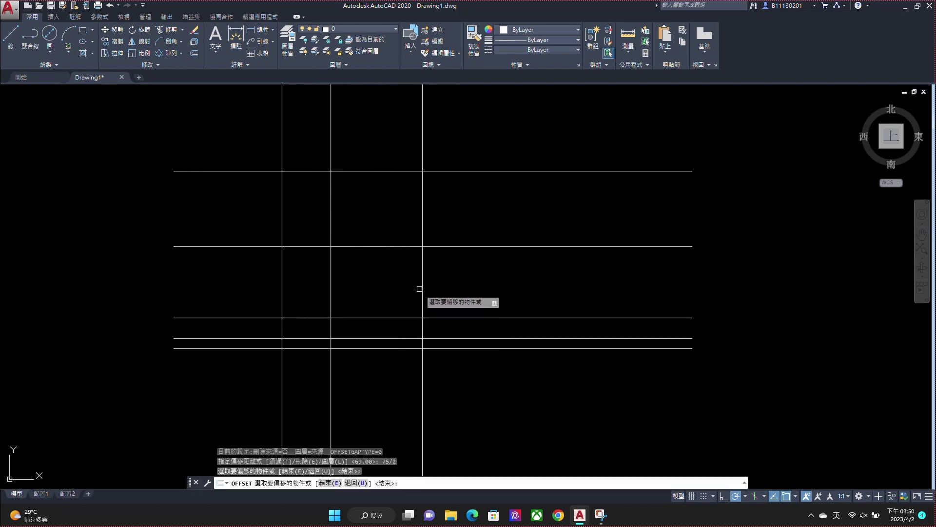
pyautogui.click(389, 292)
pyautogui.press('Escape')
pyautogui.write('tr')
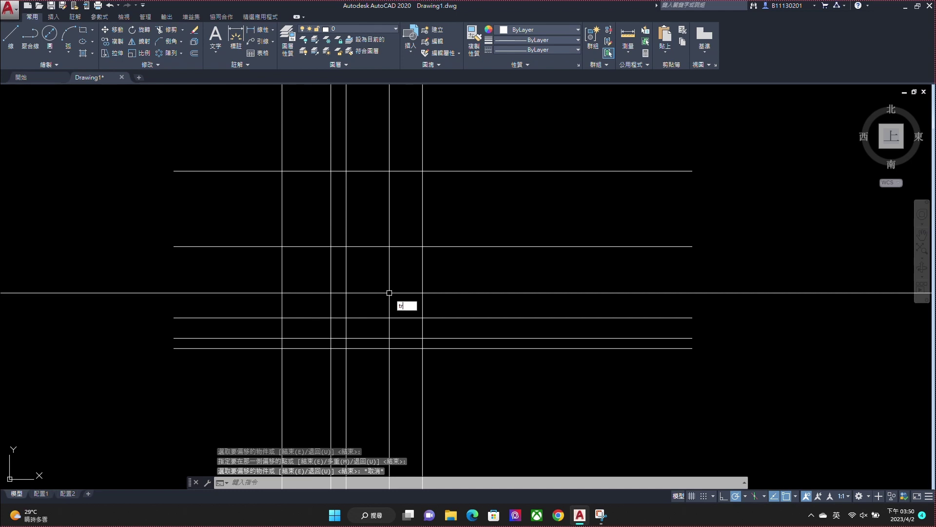
# Step: Trim the overhanging grid segments down to the stepped side-view outline
pyautogui.press('Return')
pyautogui.moveTo(489, 157)
pyautogui.mouseDown()
pyautogui.moveTo(472, 198)
pyautogui.moveTo(252, 138)
pyautogui.moveTo(385, 374)
pyautogui.moveTo(220, 414)
pyautogui.mouseUp()
pyautogui.click(311, 152)
pyautogui.click(276, 207)
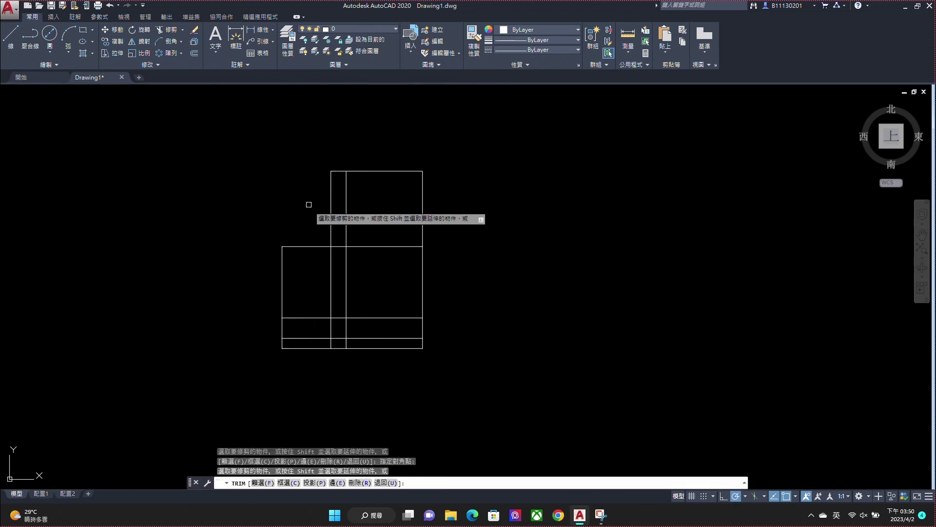
pyautogui.moveTo(309, 205); pyautogui.dragTo(275, 287)
pyautogui.click(346, 330)
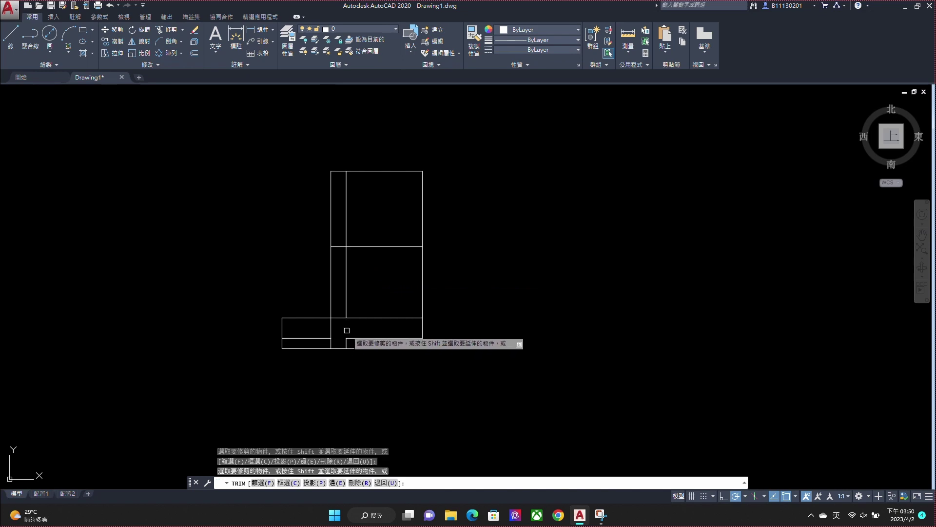
pyautogui.click(345, 323)
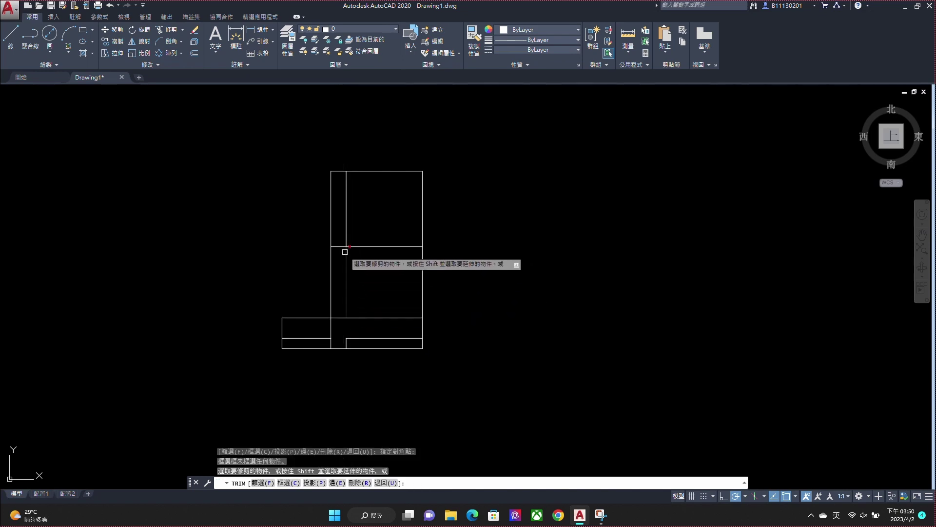
pyautogui.press('Escape')
# Step: Erase the two stray short lines and the leftover inner vertical line
pyautogui.click(334, 330)
pyautogui.click(324, 341)
pyautogui.press('Delete')
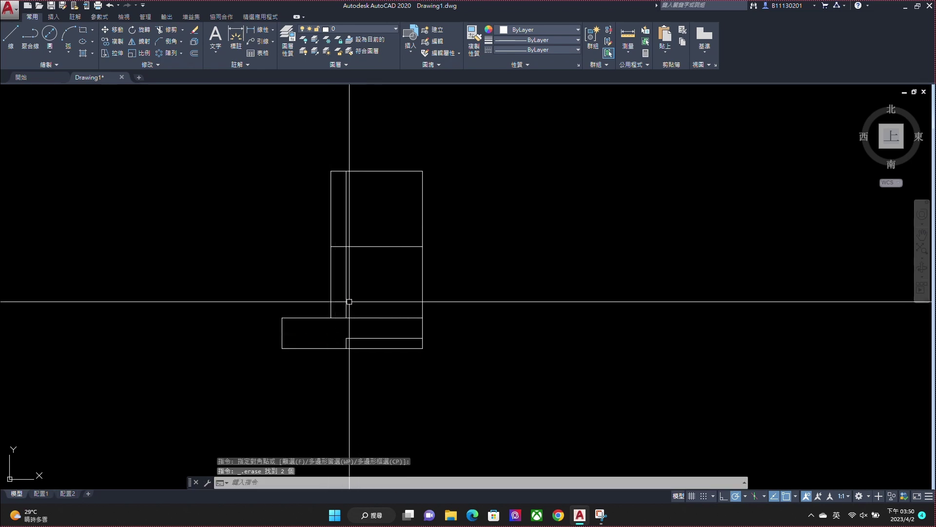
pyautogui.click(347, 272)
pyautogui.press('Delete')
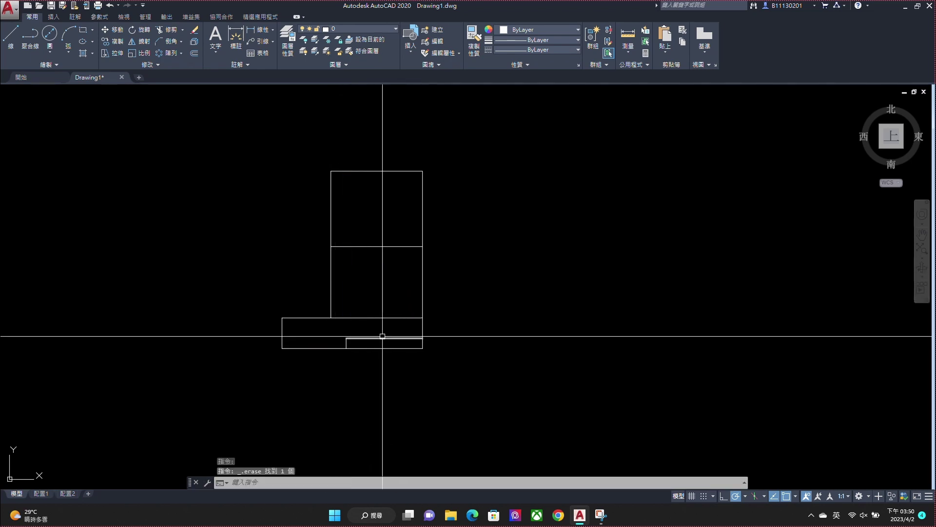
pyautogui.write('tr')
pyautogui.press('Return')
pyautogui.press('Return')
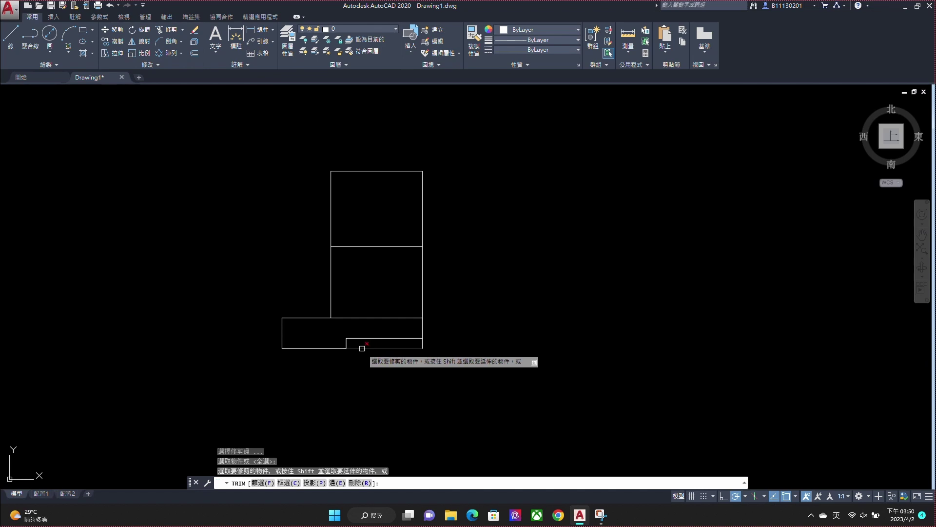
pyautogui.press('Escape')
pyautogui.press('Return')
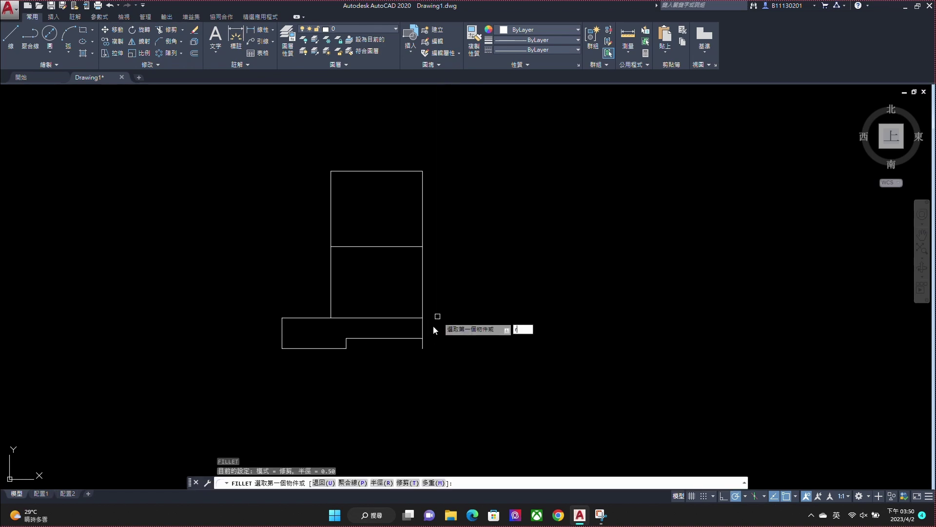
# Step: Set the fillet radius to 3 and round the corner between the upright and base top
pyautogui.write('r')
pyautogui.press('Return')
pyautogui.write('3')
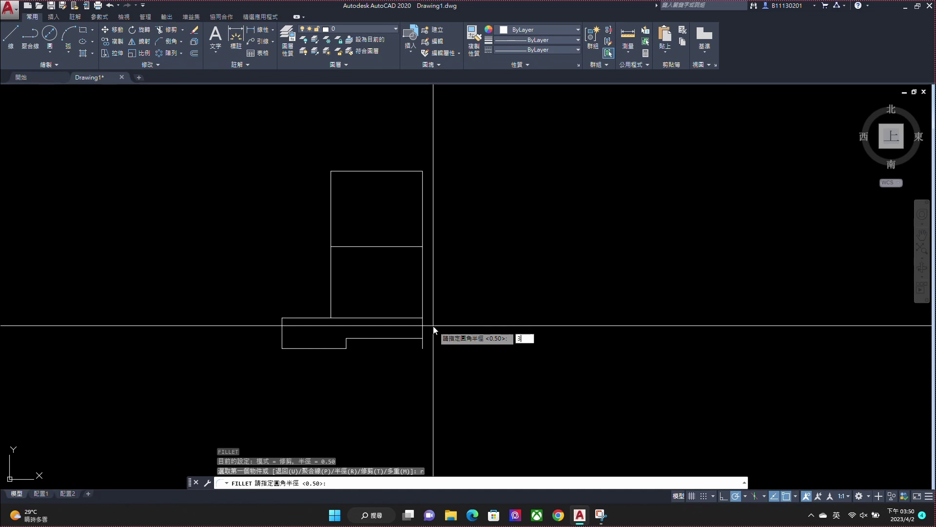
pyautogui.press('Return')
pyautogui.click(331, 312)
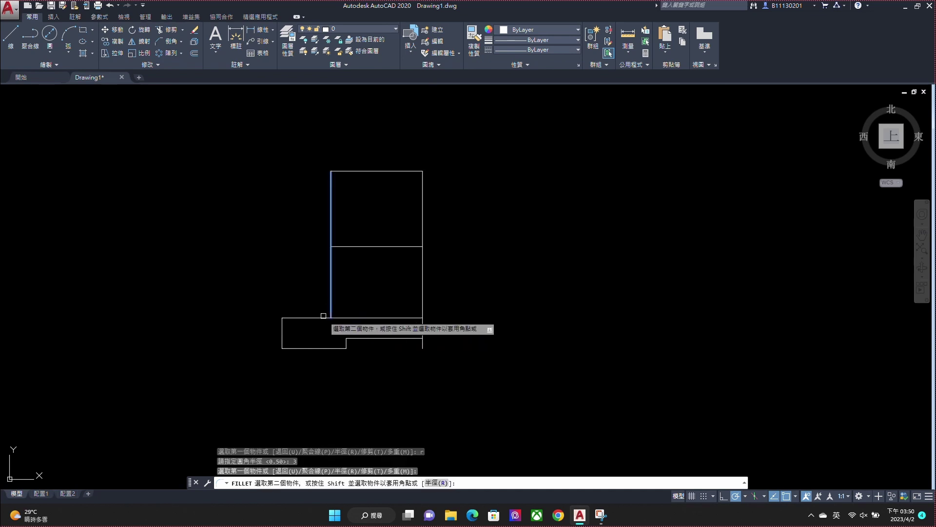
pyautogui.click(292, 317)
pyautogui.press('Return')
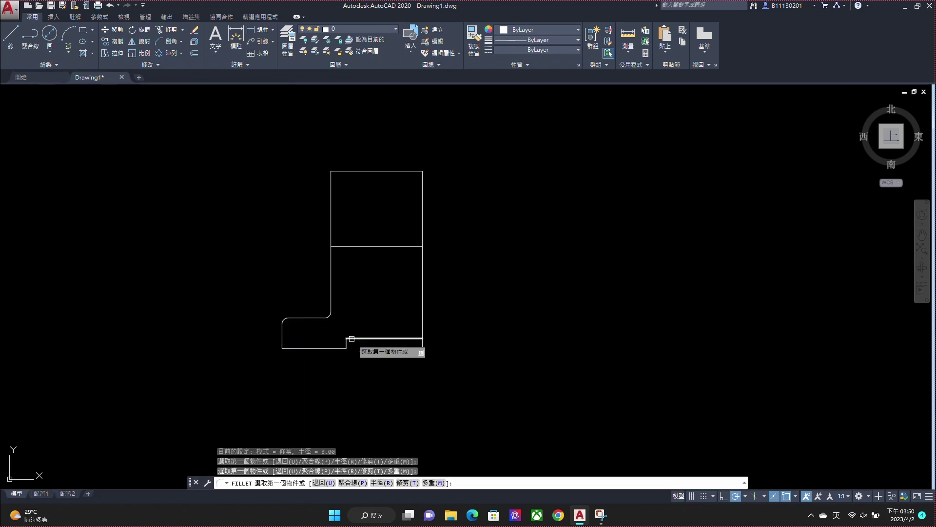
pyautogui.click(347, 338)
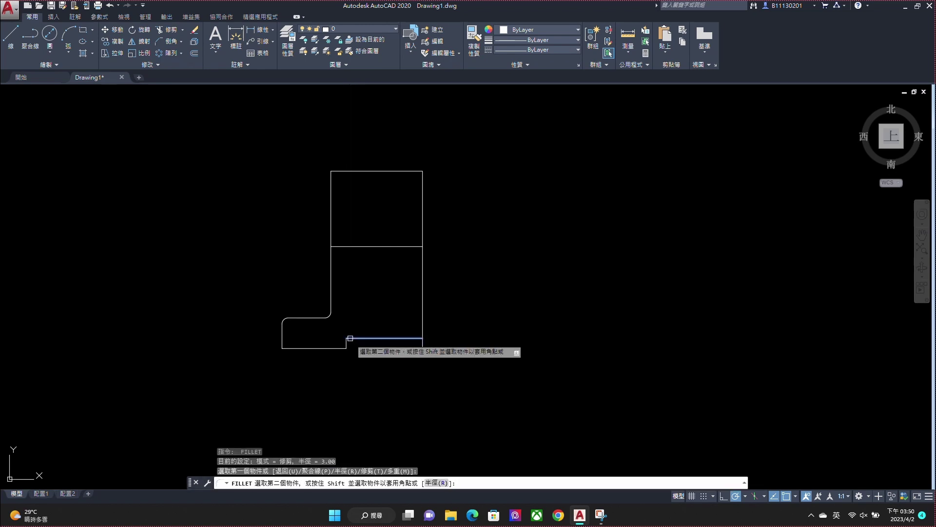
pyautogui.press('Escape')
pyautogui.press('Escape')
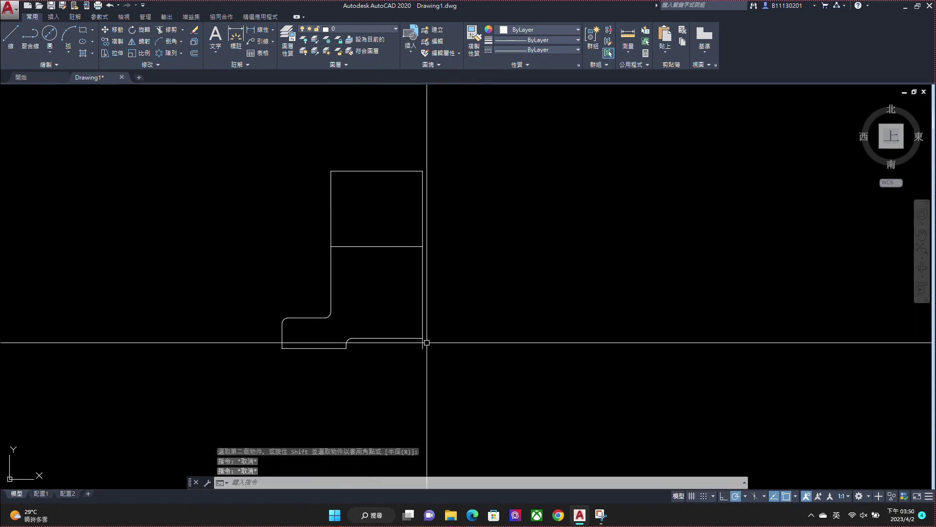
pyautogui.moveTo(391, 226); pyautogui.dragTo(406, 248, button='middle')
pyautogui.press('Escape')
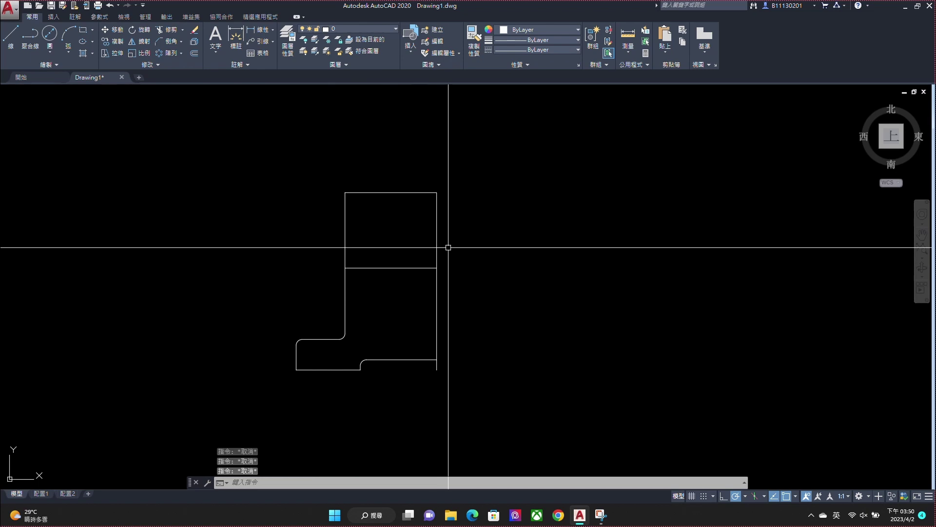
# Step: Offset the bracket's right edge 35 into the upper block
pyautogui.write('o')
pyautogui.press('Return')
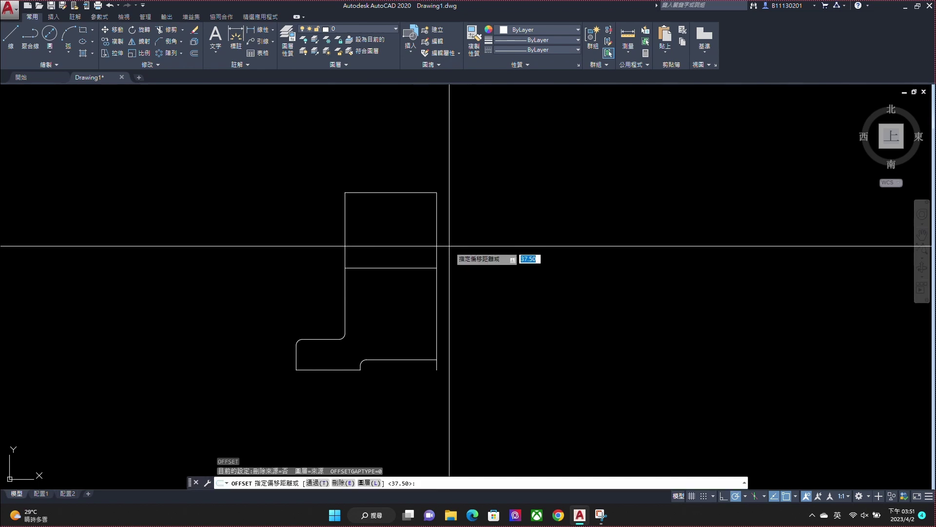
pyautogui.write('35')
pyautogui.press('Return')
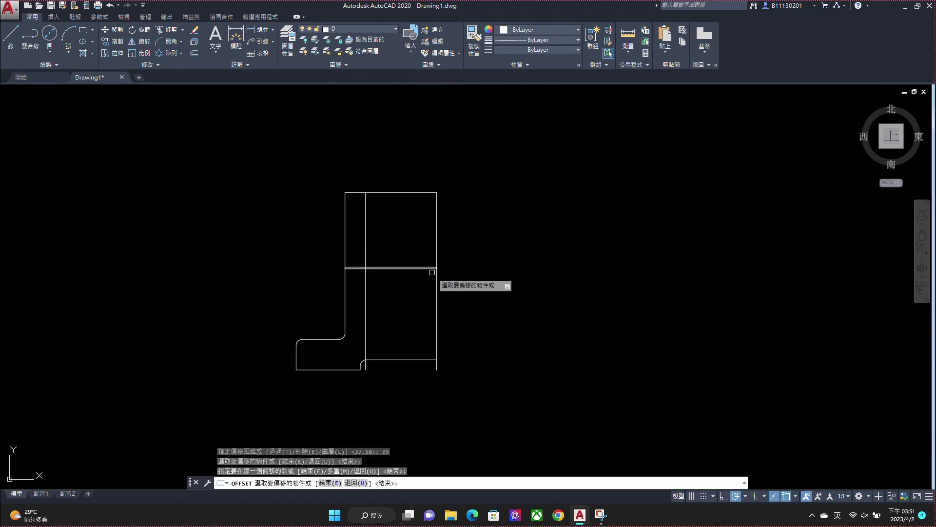
pyautogui.click(436, 271)
pyautogui.write('114/2')
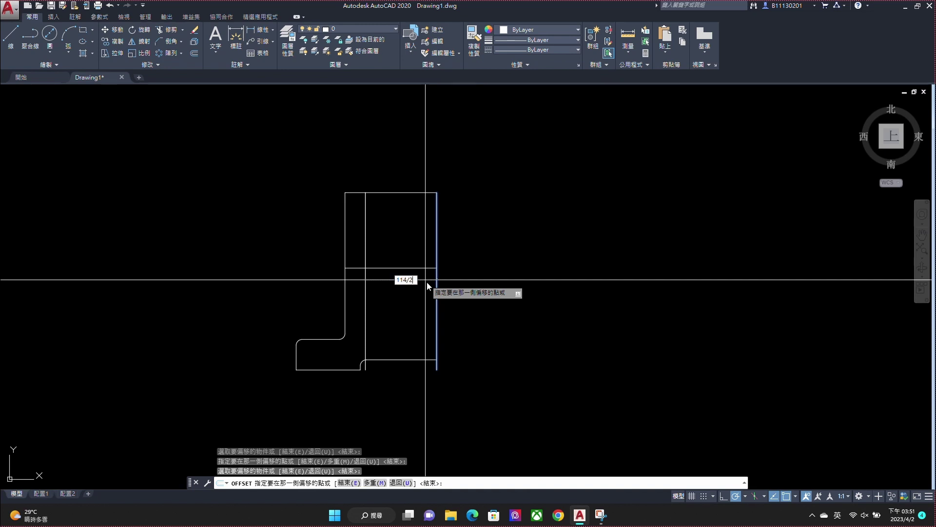
pyautogui.press('Return')
pyautogui.press('Escape')
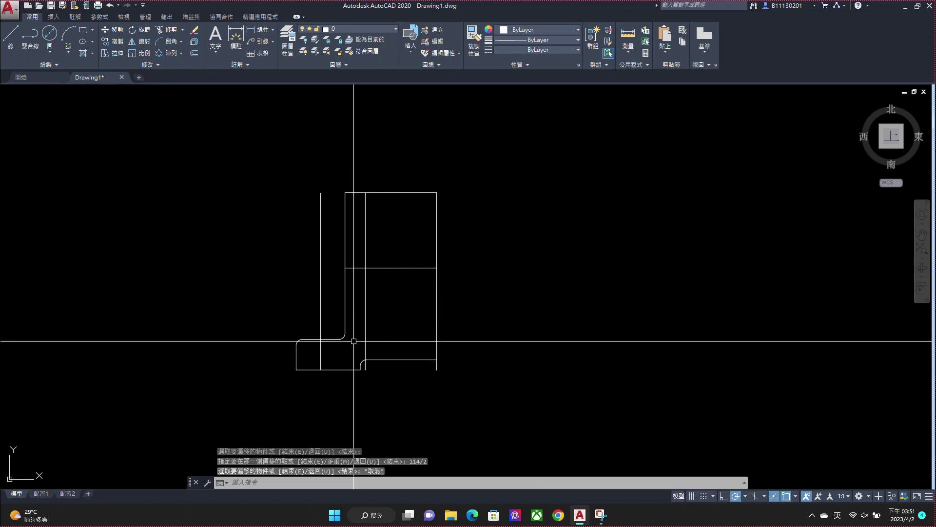
# Step: Trim the new vertical line's upper and lower excess segments
pyautogui.write('r')
pyautogui.press('Return')
pyautogui.click(321, 326)
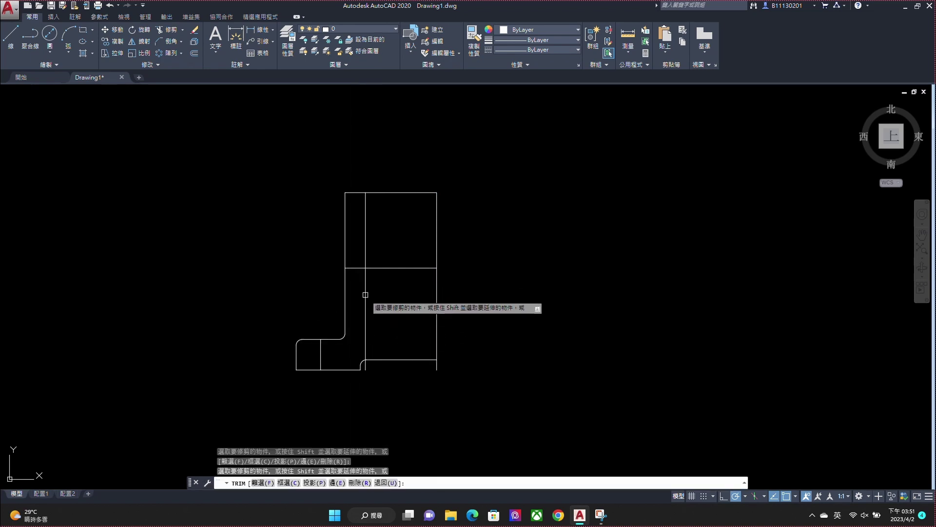
pyautogui.click(366, 347)
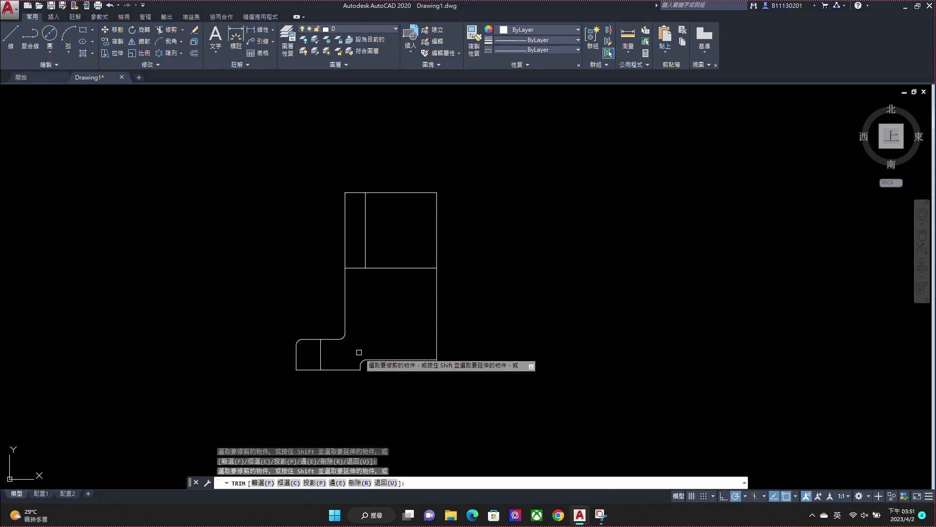
pyautogui.press('Escape')
# Step: Offset the foot line 5 to each side for the foot hole
pyautogui.write('o')
pyautogui.press('Return')
pyautogui.write('5')
pyautogui.press('Return')
pyautogui.click(320, 354)
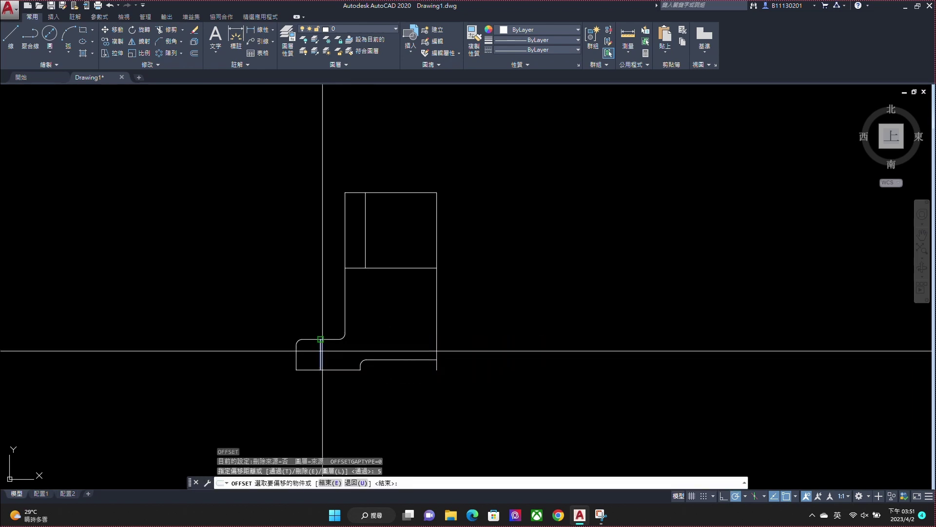
pyautogui.click(320, 352)
pyautogui.click(334, 354)
# Step: Offset the upper vertical line 2.5, then offset the new line a further small distance
pyautogui.click(366, 227)
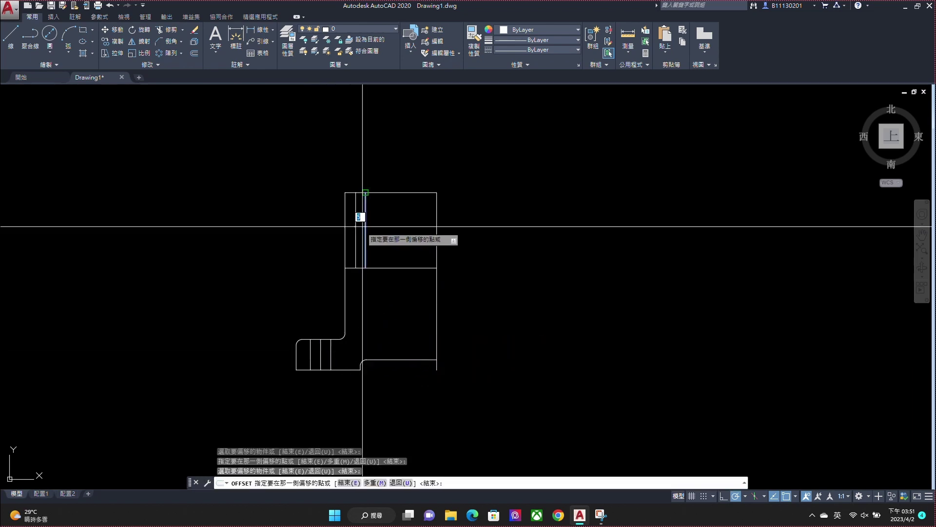
pyautogui.write('5')
pyautogui.press('Return')
pyautogui.click(361, 222)
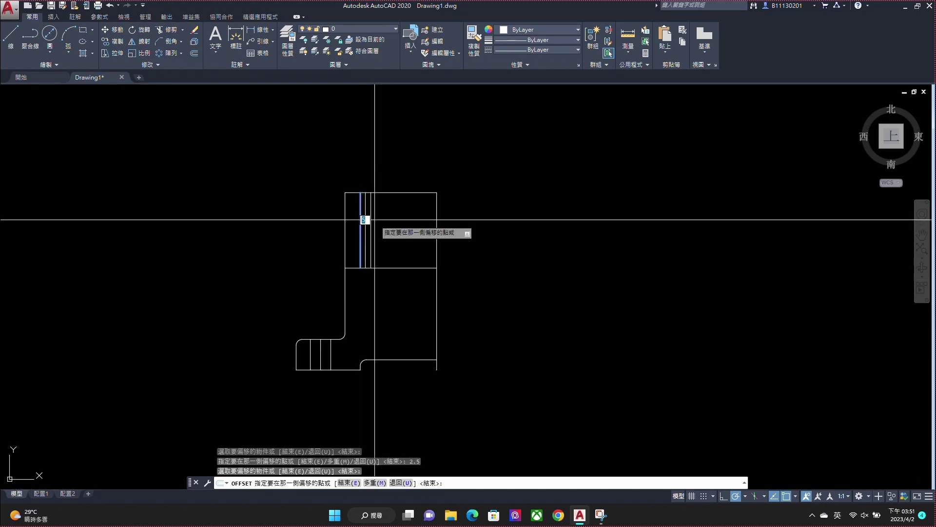
pyautogui.write('.4')
pyautogui.press('Return')
# Step: Offset the top edge down by 10 and by 13
pyautogui.scroll(5, 366, 200)
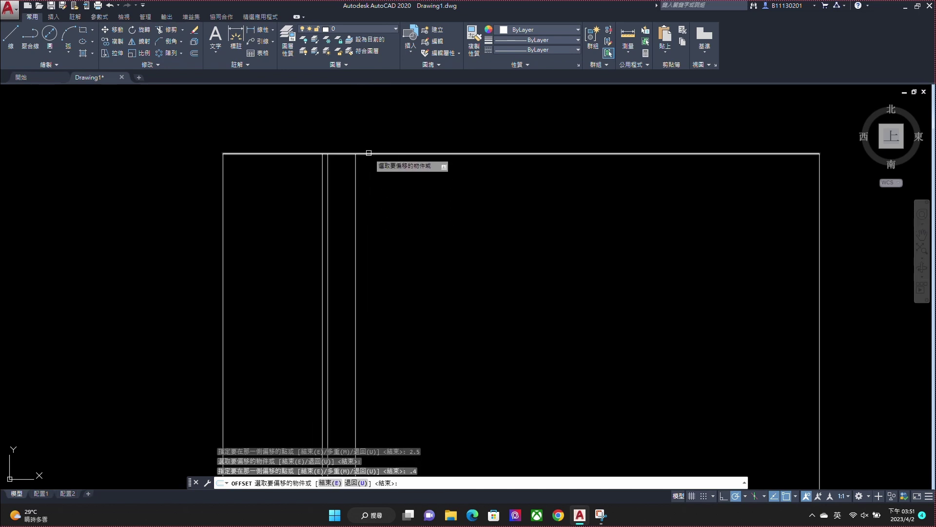
pyautogui.click(369, 153)
pyautogui.write('10')
pyautogui.press('Return')
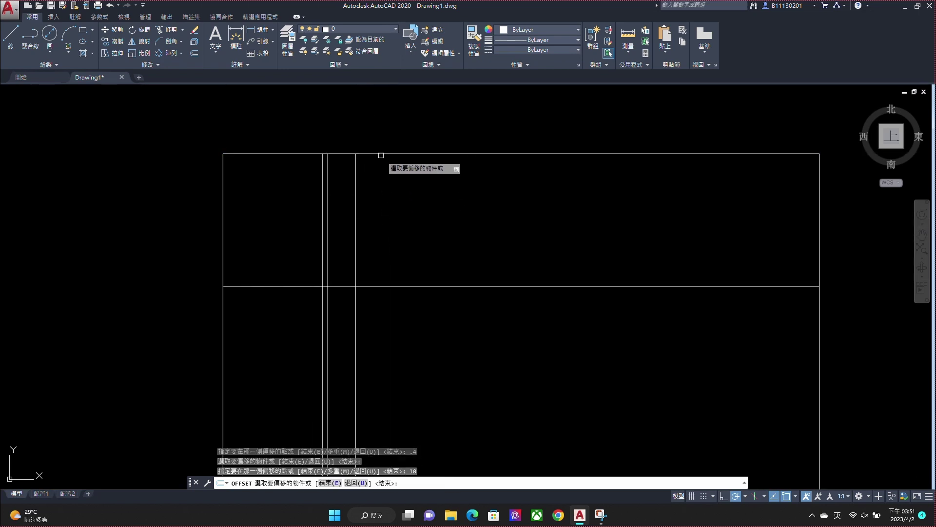
pyautogui.click(381, 154)
pyautogui.press('Return')
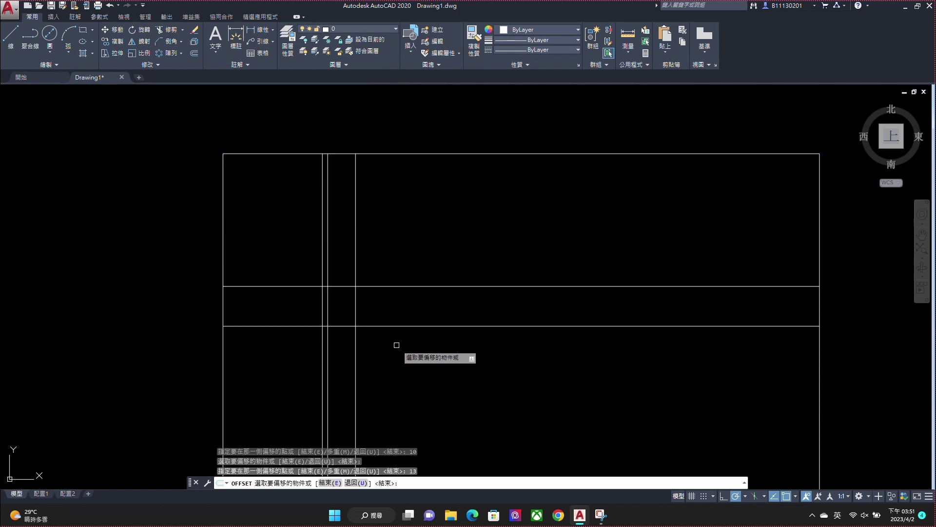
pyautogui.press('Return')
# Step: Draw the angled 30-long tip line from the corner intersection
pyautogui.write('l')
pyautogui.press('Return')
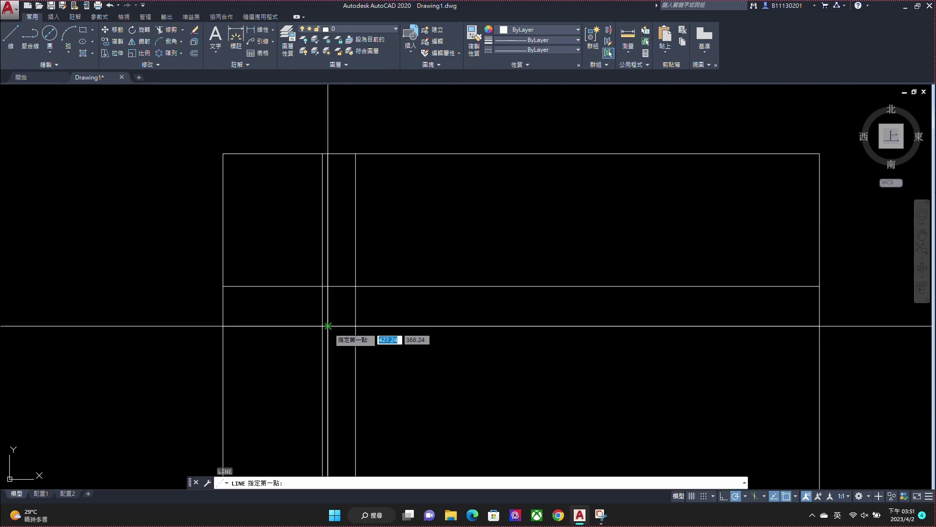
pyautogui.click(328, 326)
pyautogui.write('3')
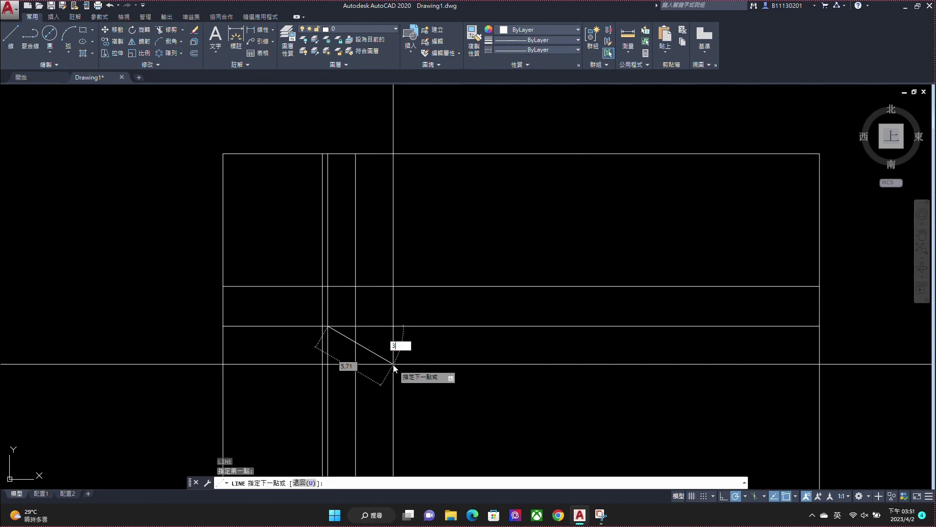
pyautogui.write('0')
pyautogui.press('Return')
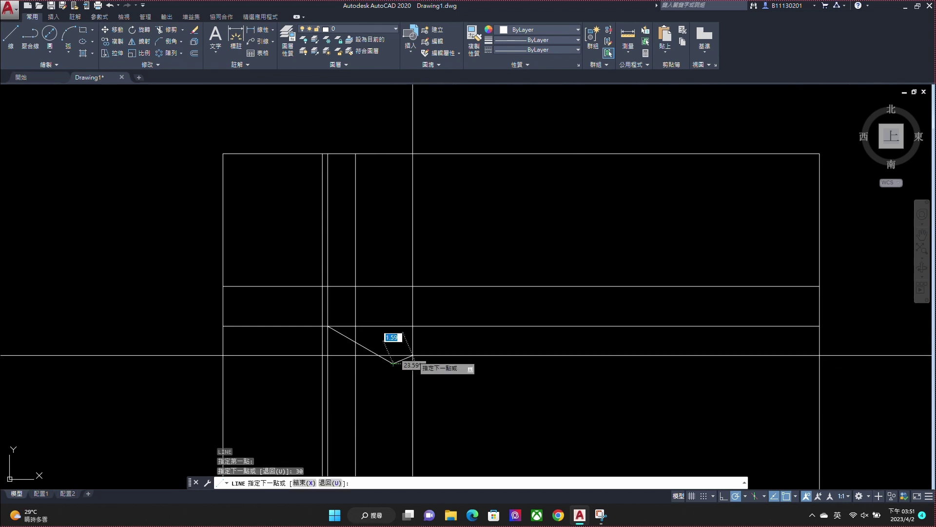
pyautogui.press('Escape')
# Step: Trim the diagonal and excess construction lines around the drilled hole
pyautogui.write('r')
pyautogui.press('Return')
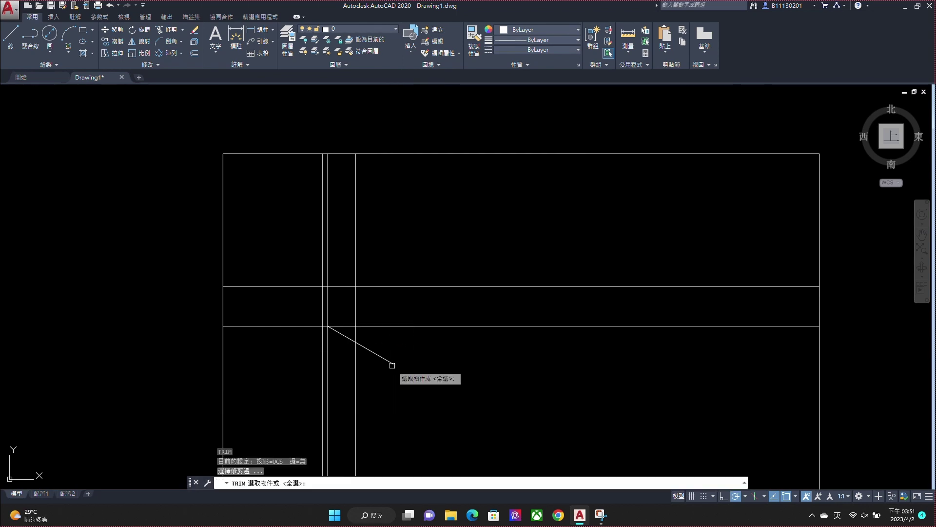
pyautogui.press('Return')
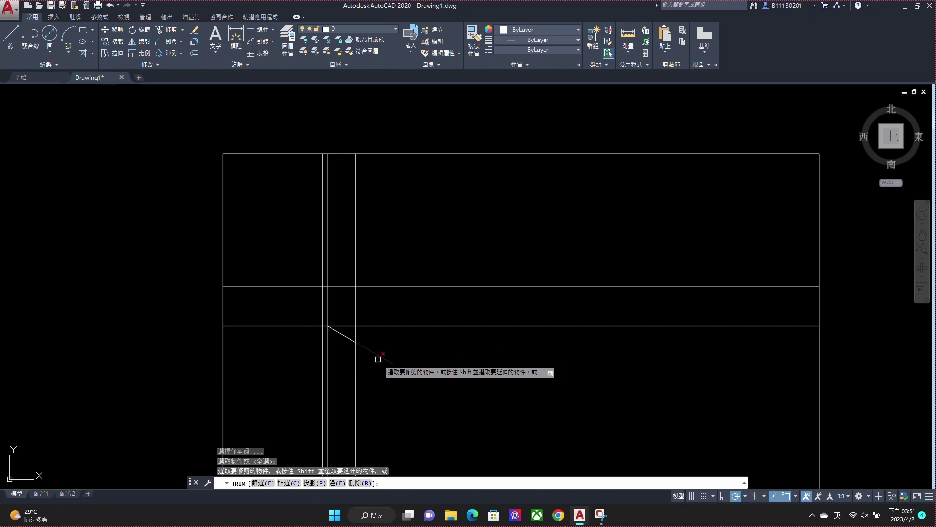
pyautogui.click(373, 352)
pyautogui.scroll(2, 324, 327)
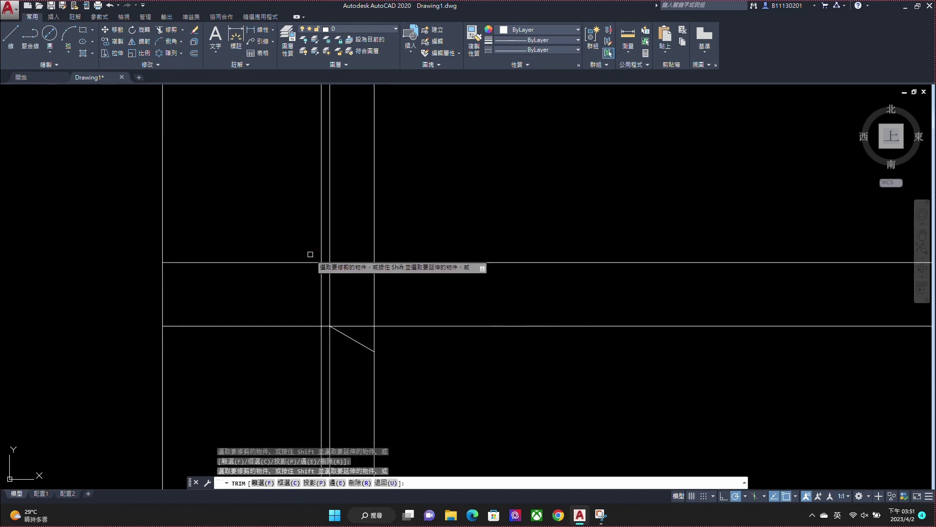
pyautogui.click(322, 276)
pyautogui.click(326, 327)
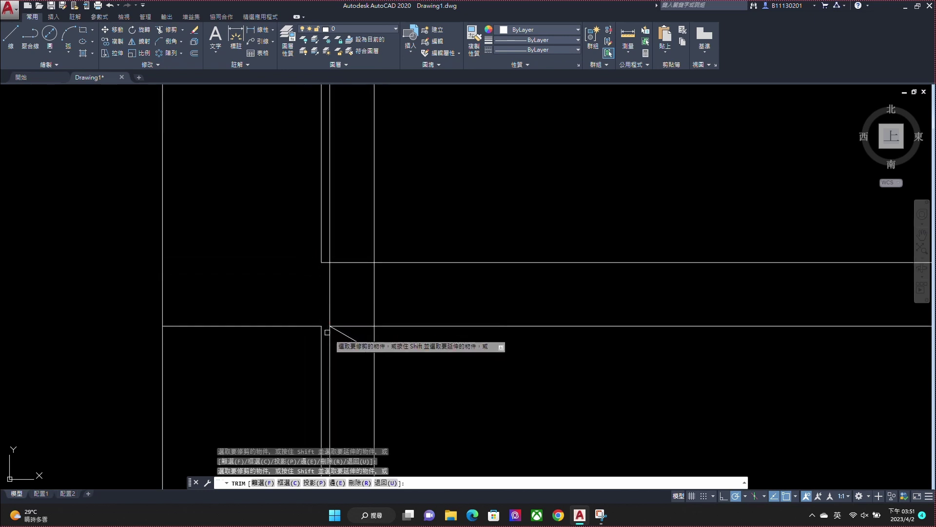
pyautogui.click(448, 226)
pyautogui.click(408, 359)
pyautogui.press('Escape')
pyautogui.write('tr')
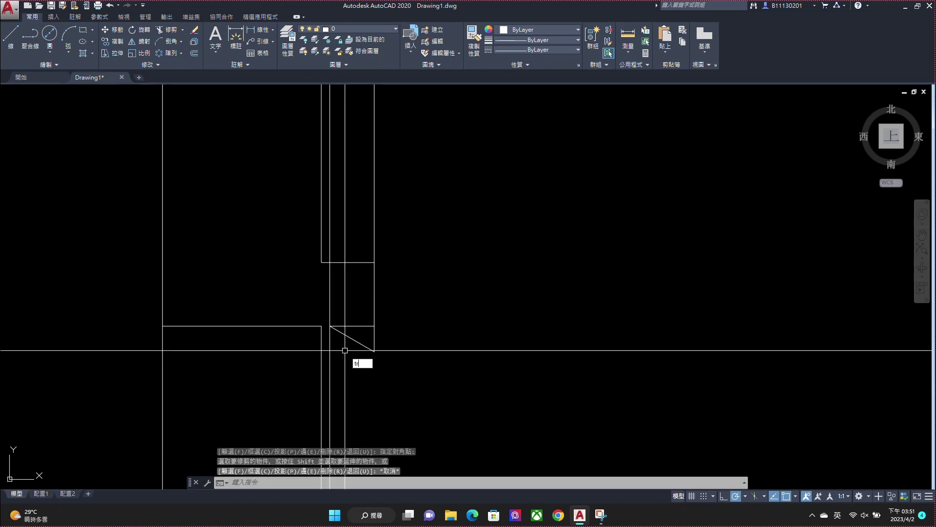
# Step: Delete the two leftover construction lines with a selection window
pyautogui.press('Return')
pyautogui.click(317, 337)
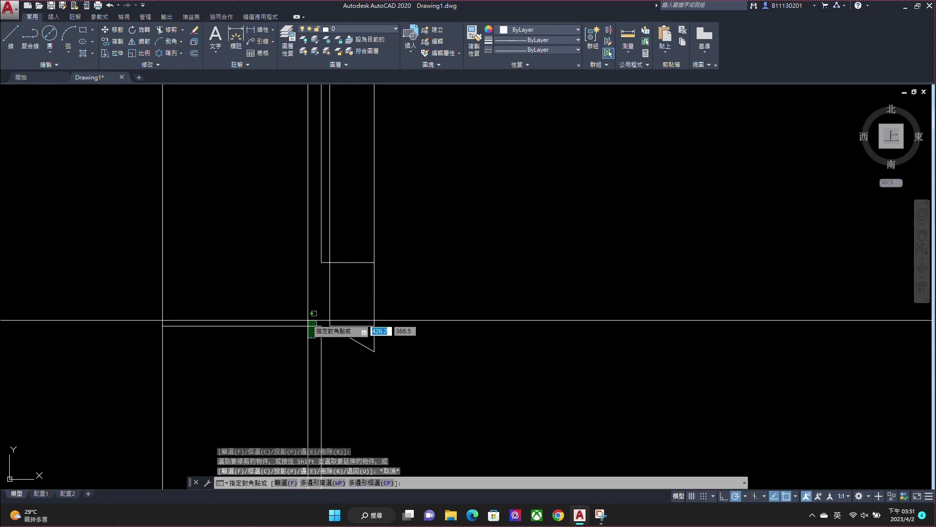
pyautogui.click(308, 321)
pyautogui.press('Delete')
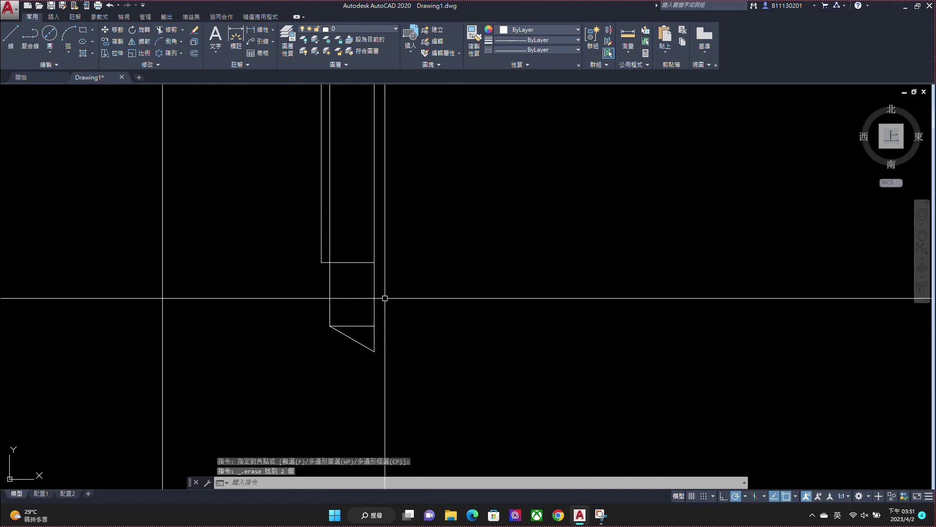
pyautogui.scroll(-2, 385, 298)
pyautogui.scroll(-2, 403, 249)
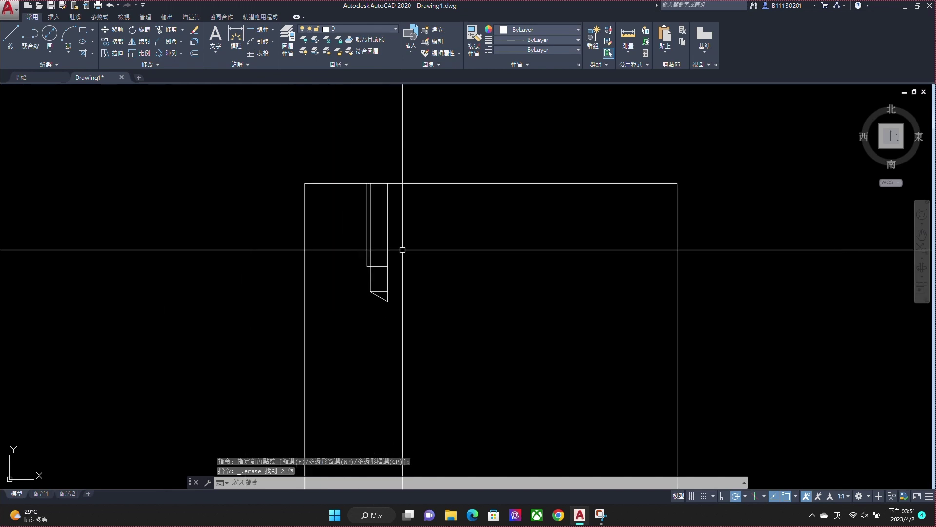
pyautogui.press('Escape')
# Step: Move the hole's long vertical line to another layer and select the hole's half outline
pyautogui.click(367, 247)
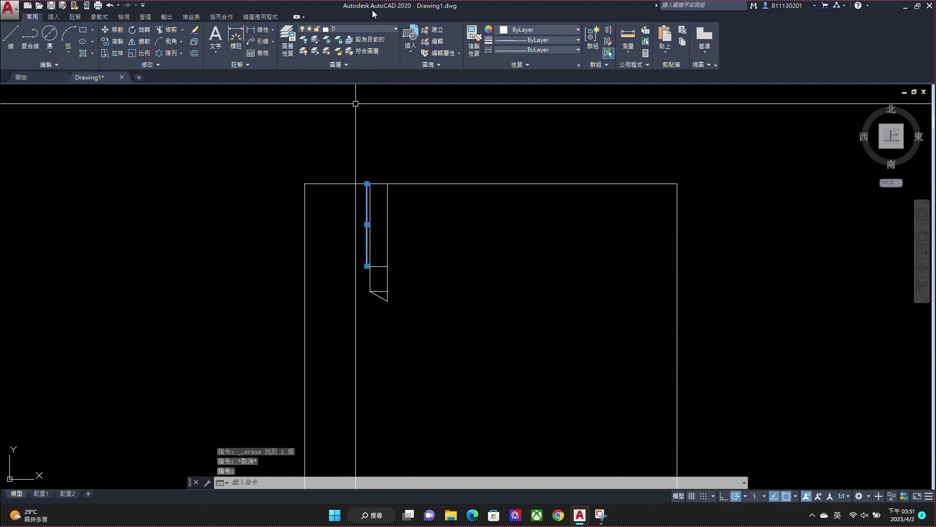
pyautogui.click(375, 29)
pyautogui.click(362, 124)
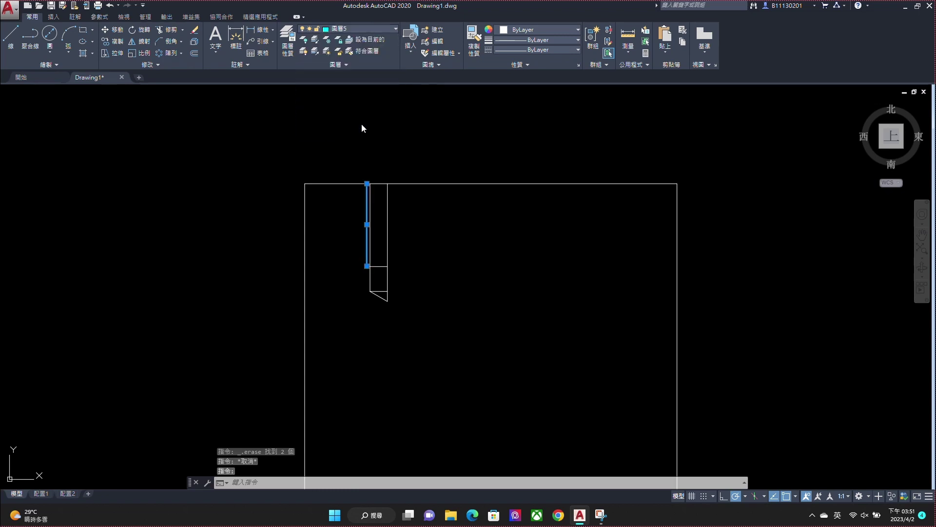
pyautogui.press('Escape')
pyautogui.click(387, 250)
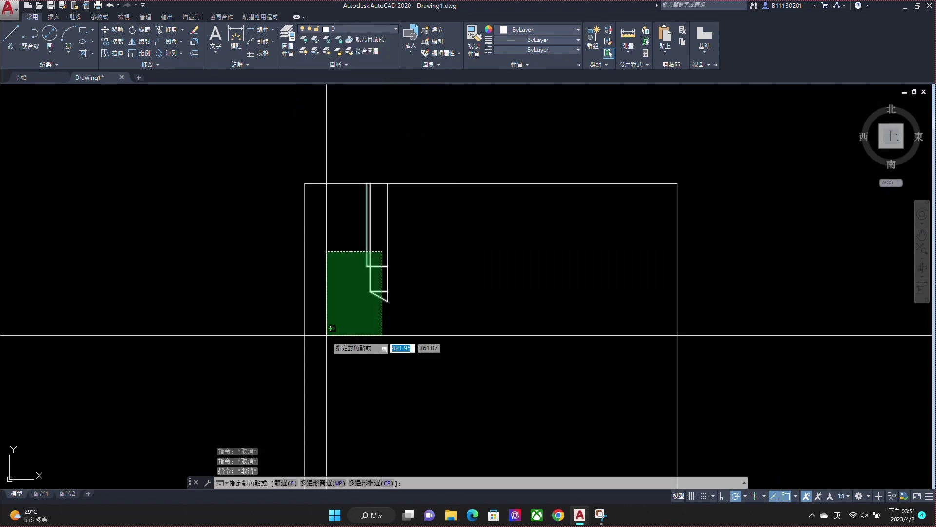
pyautogui.click(329, 335)
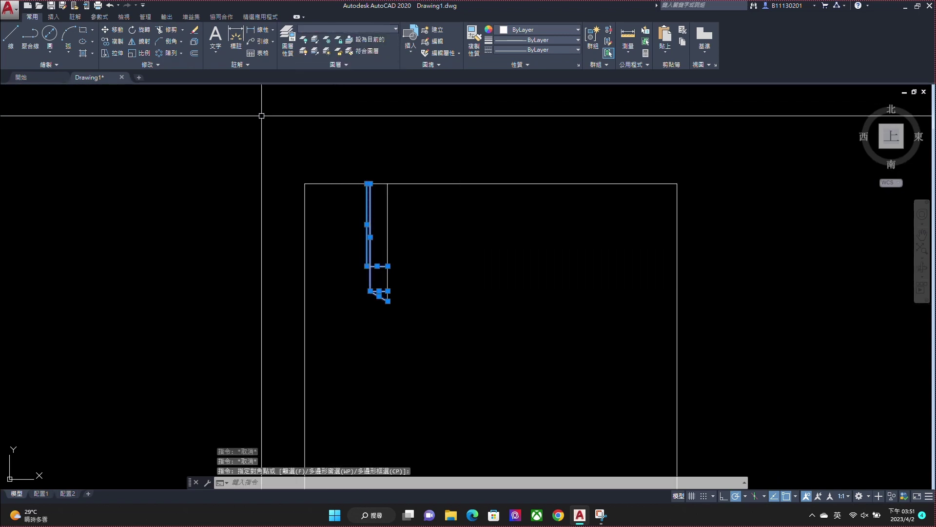
# Step: Mirror the drilled hole about the vertical axis, keeping the original half
pyautogui.press('Escape')
pyautogui.click(140, 40)
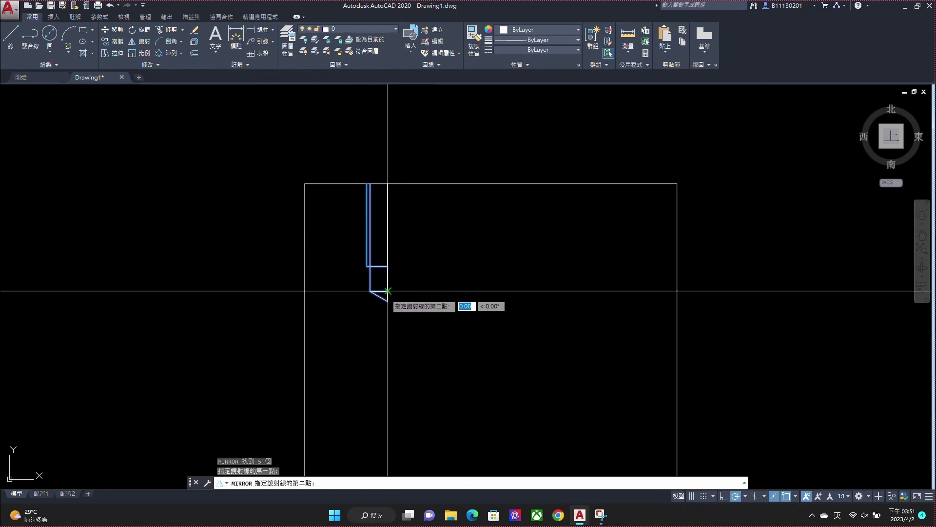
pyautogui.click(387, 291)
pyautogui.press('Return')
pyautogui.scroll(-4, 407, 197)
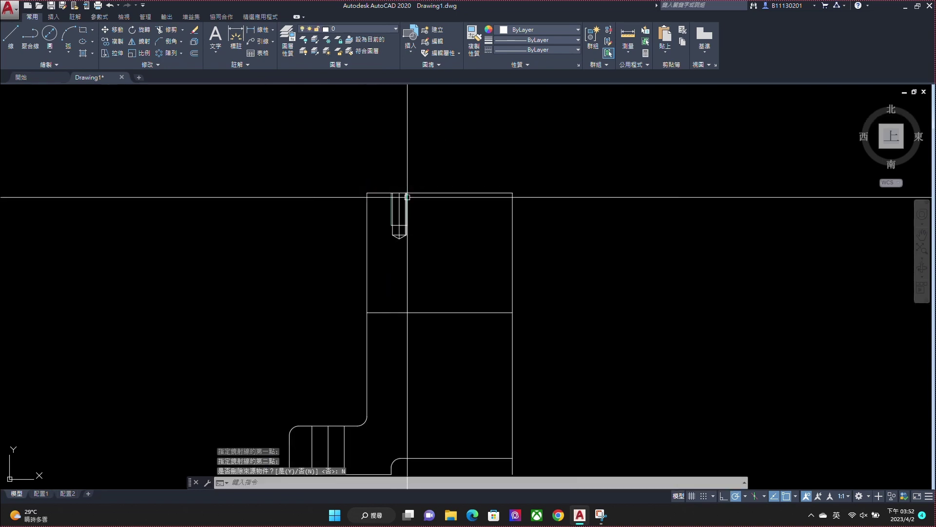
pyautogui.scroll(-5, 410, 209)
pyautogui.scroll(5, 422, 255)
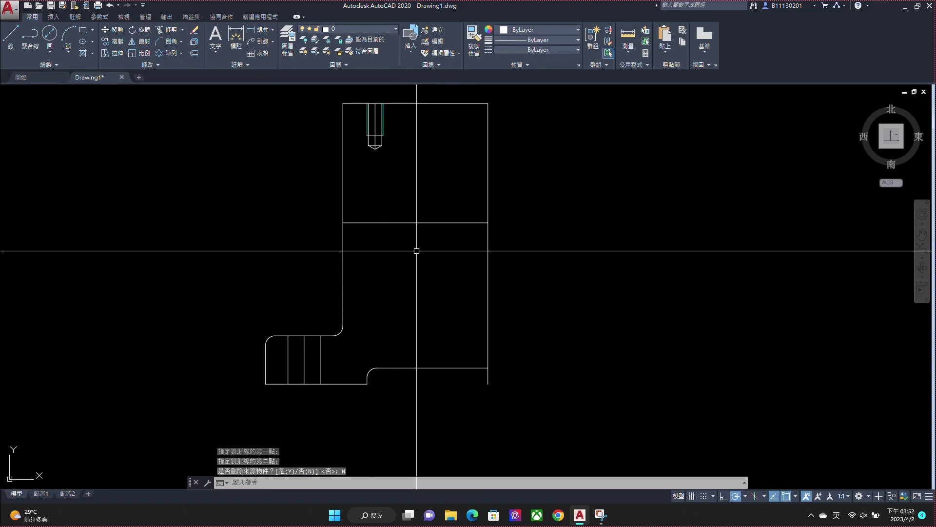
# Step: Move the foot's vertical line and the hole's centre line onto layer 中
pyautogui.click(305, 361)
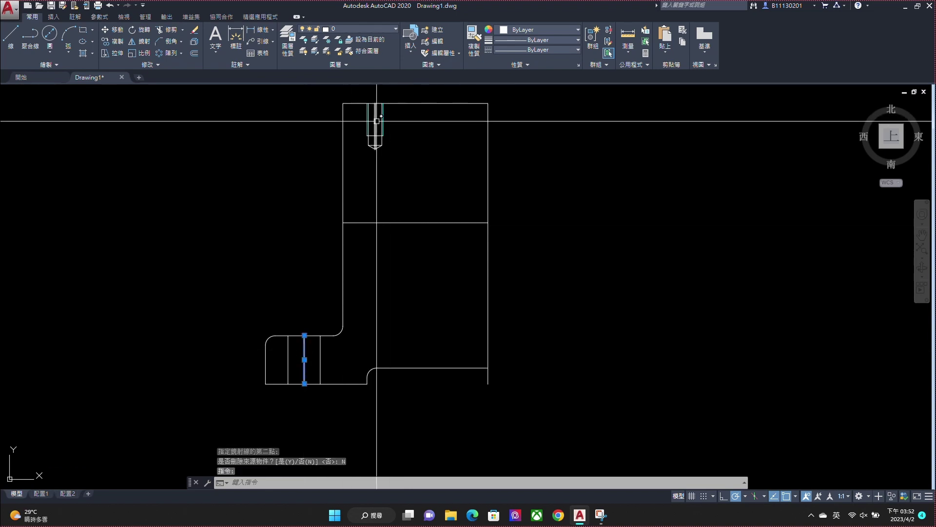
pyautogui.click(375, 121)
pyautogui.click(350, 28)
pyautogui.click(354, 58)
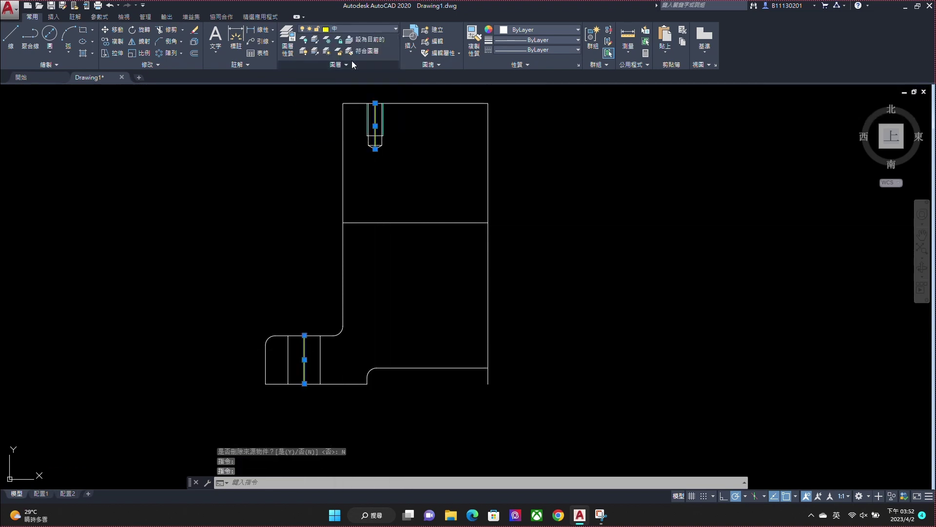
pyautogui.click(357, 30)
pyautogui.click(358, 63)
pyautogui.press('Escape')
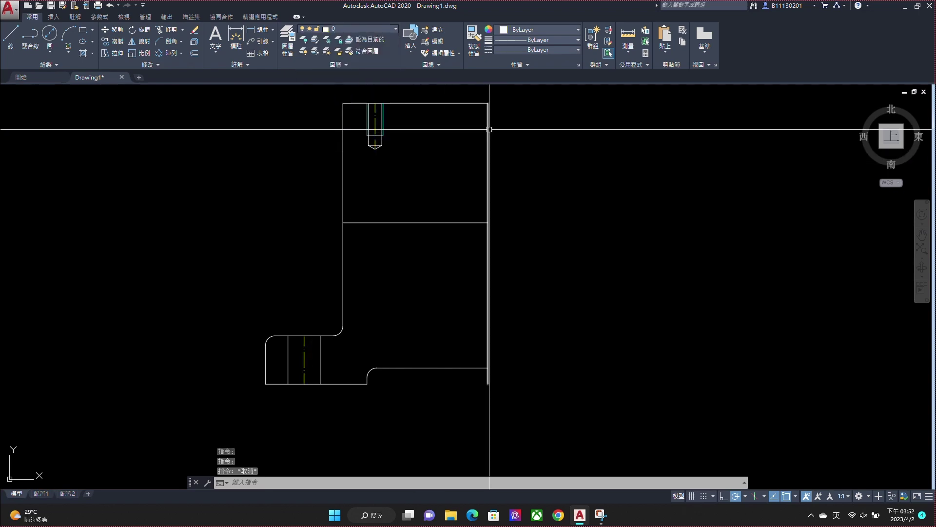
# Step: Put the right edge and middle horizontal line on layer 中, then select the half outline
pyautogui.moveTo(489, 129); pyautogui.dragTo(446, 222)
pyautogui.click(356, 28)
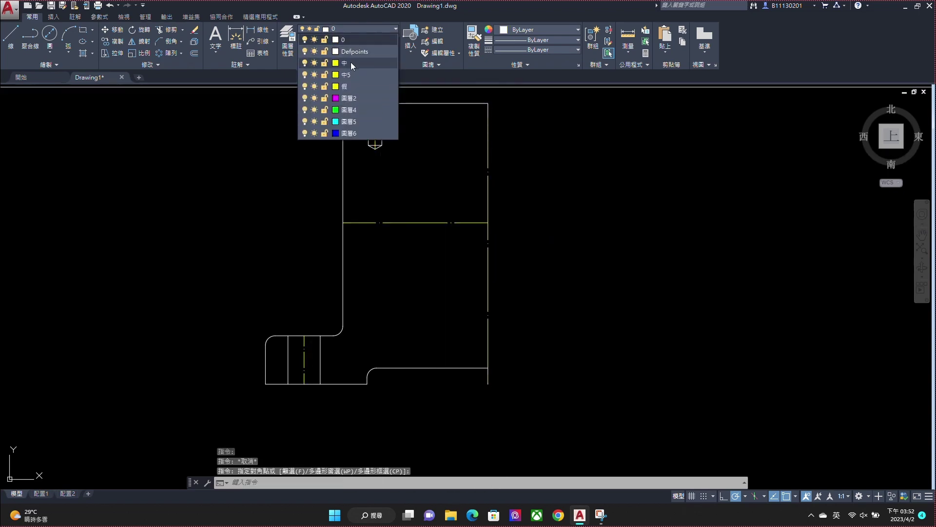
pyautogui.click(350, 63)
pyautogui.press('Escape')
pyautogui.press('Escape')
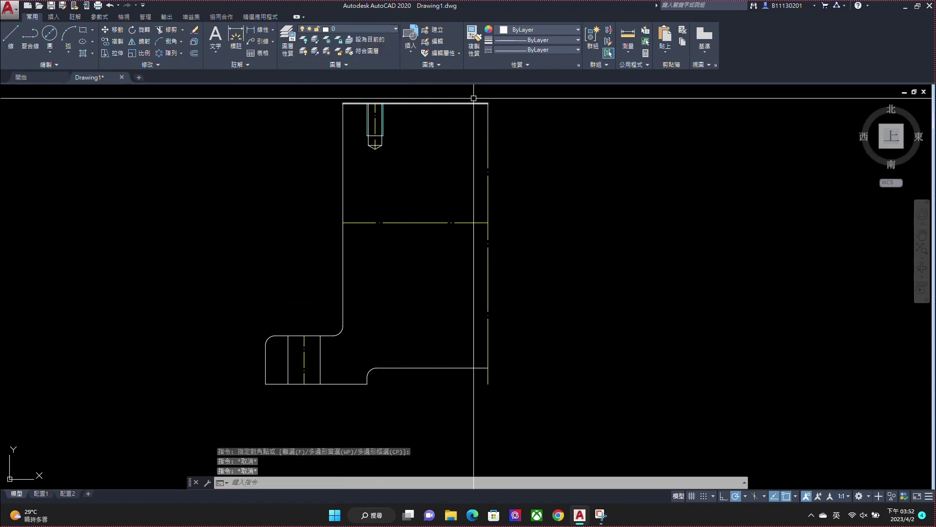
pyautogui.click(474, 98)
pyautogui.click(218, 388)
# Step: Mirror the half outline about the vertical centreline, keeping the original half
pyautogui.write('mi')
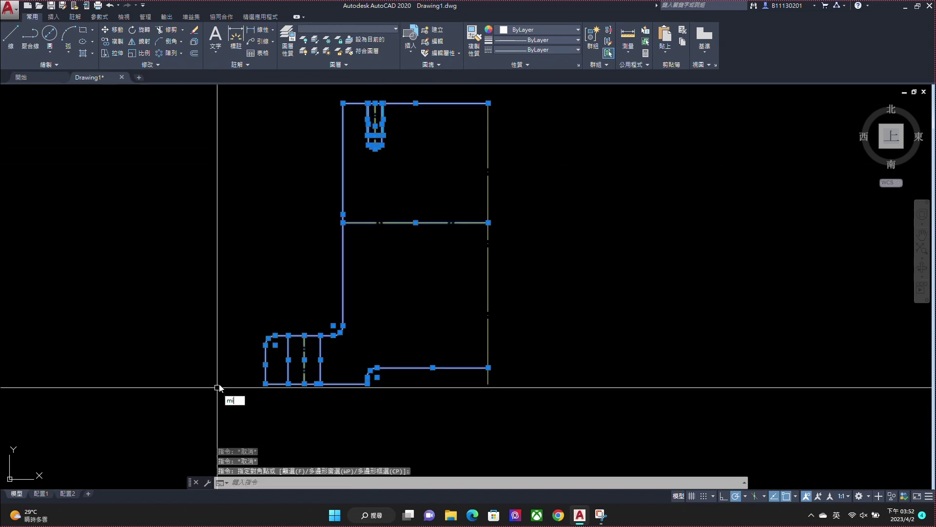
pyautogui.press('Return')
pyautogui.click(488, 368)
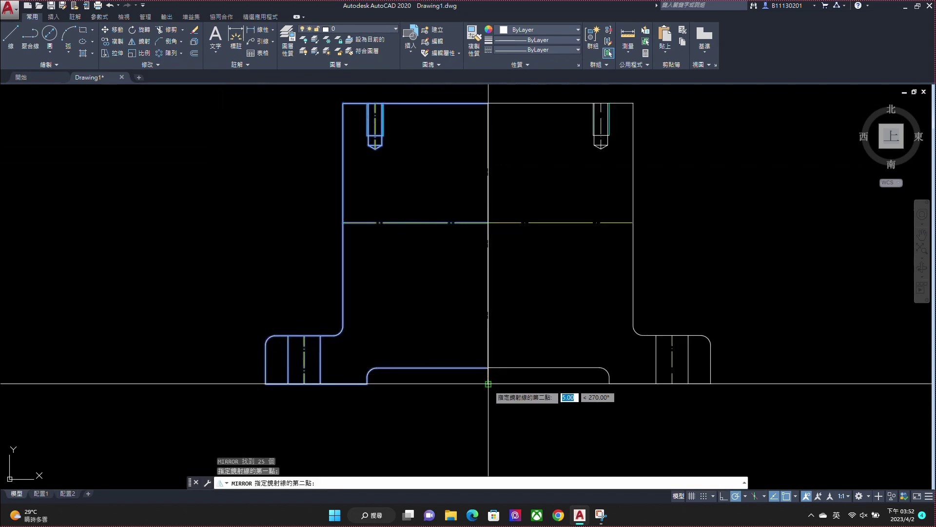
pyautogui.click(488, 384)
pyautogui.click(509, 421)
pyautogui.press('Escape')
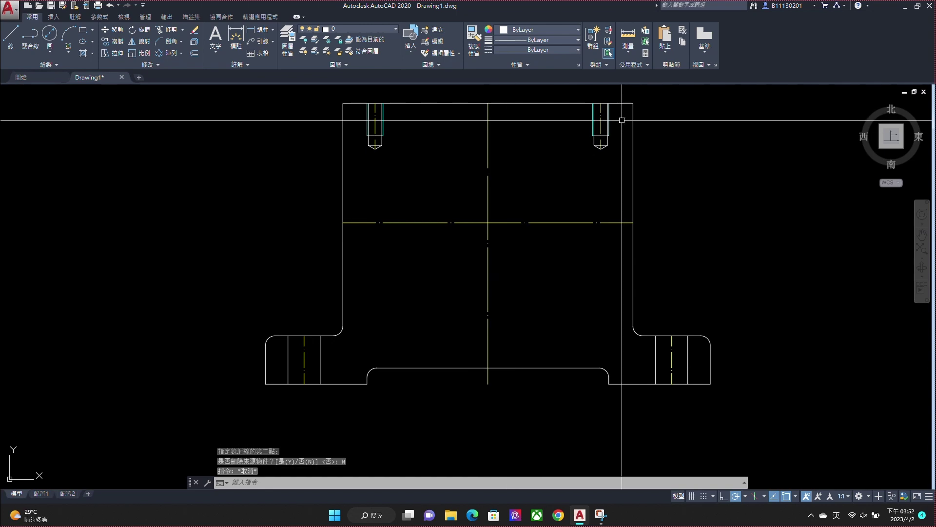
pyautogui.scroll(-2, 617, 116)
pyautogui.scroll(4, 617, 116)
# Step: Delete the mirrored threaded hole's lines on the right side
pyautogui.click(617, 116)
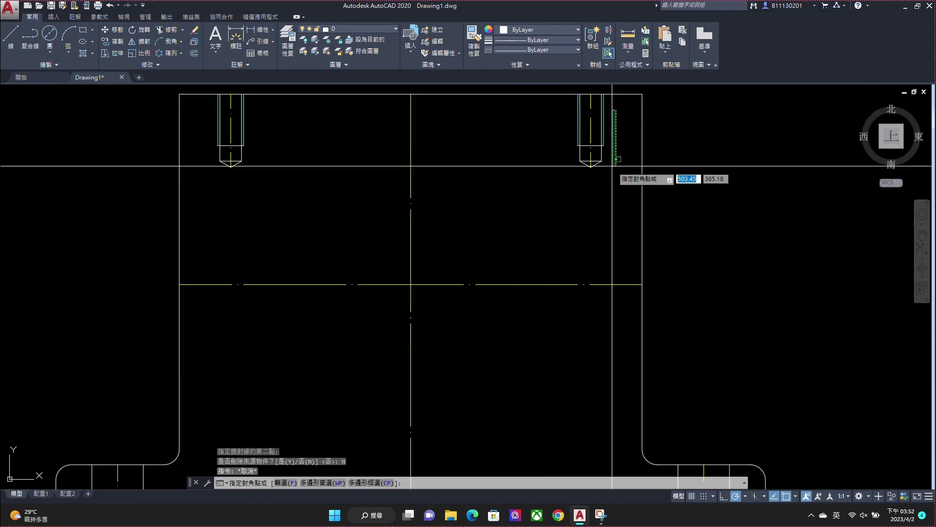
pyautogui.click(596, 178)
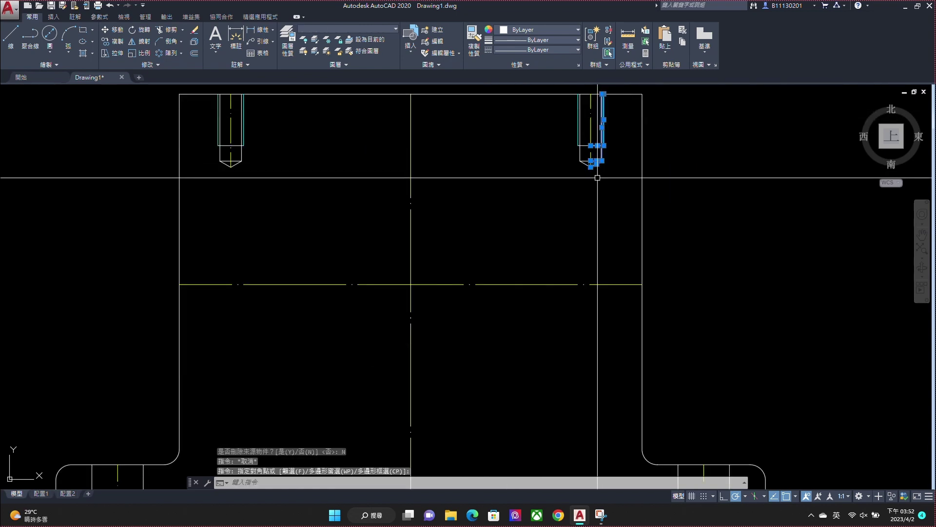
pyautogui.press('Escape')
pyautogui.click(594, 133)
pyautogui.click(561, 187)
pyautogui.press('Delete')
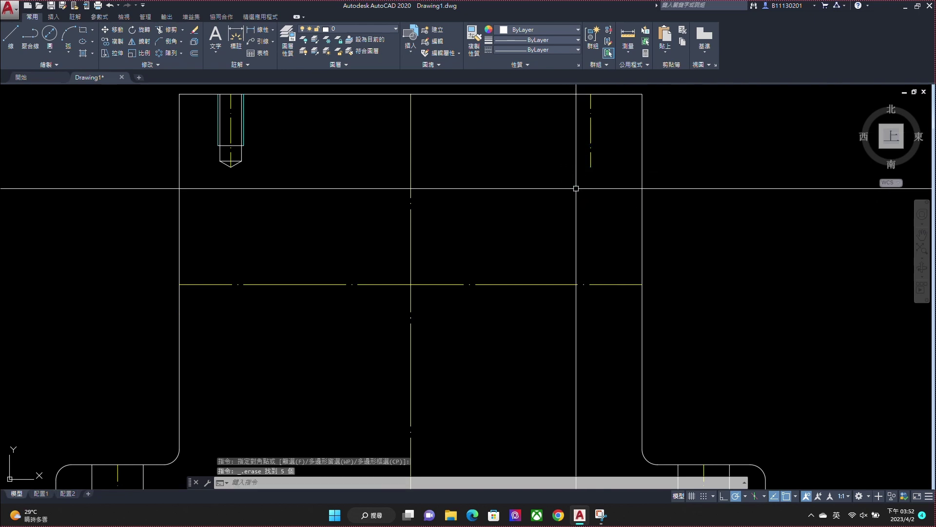
# Step: Delete the surplus right foot line and the right foot-hole edge
pyautogui.scroll(-2, 576, 188)
pyautogui.click(679, 383)
pyautogui.press('Delete')
pyautogui.click(650, 376)
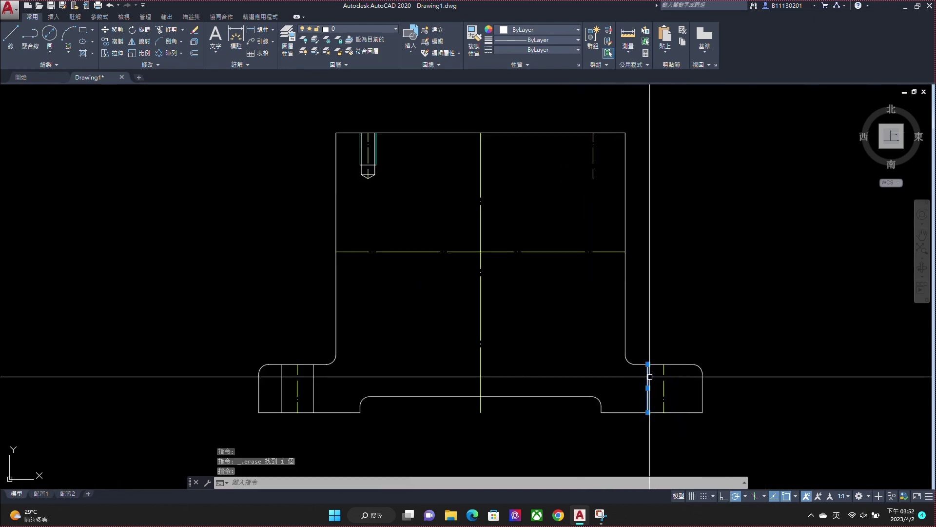
pyautogui.press('Delete')
# Step: Lengthen the right foot, vertical and horizontal centre lines past the outline with LEN
pyautogui.write('len')
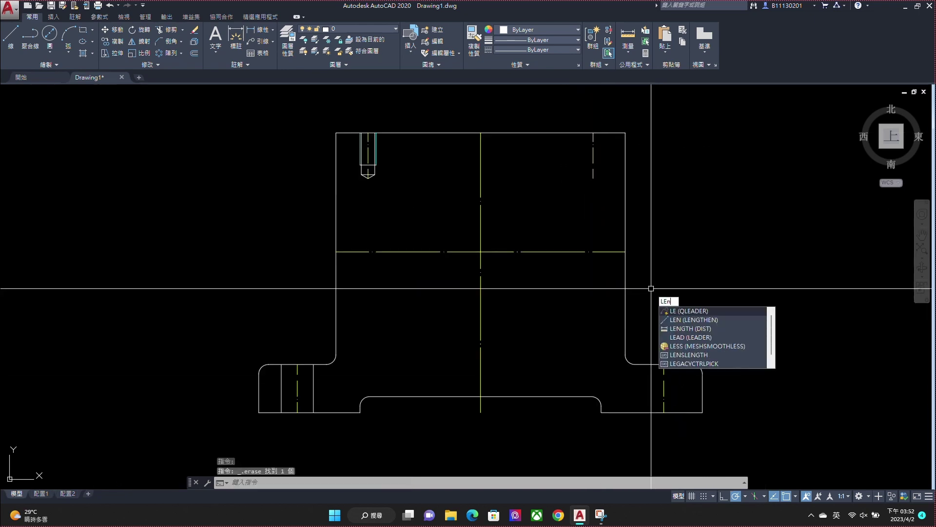
pyautogui.press('Return')
pyautogui.press('Return')
pyautogui.press('Return')
pyautogui.click(662, 401)
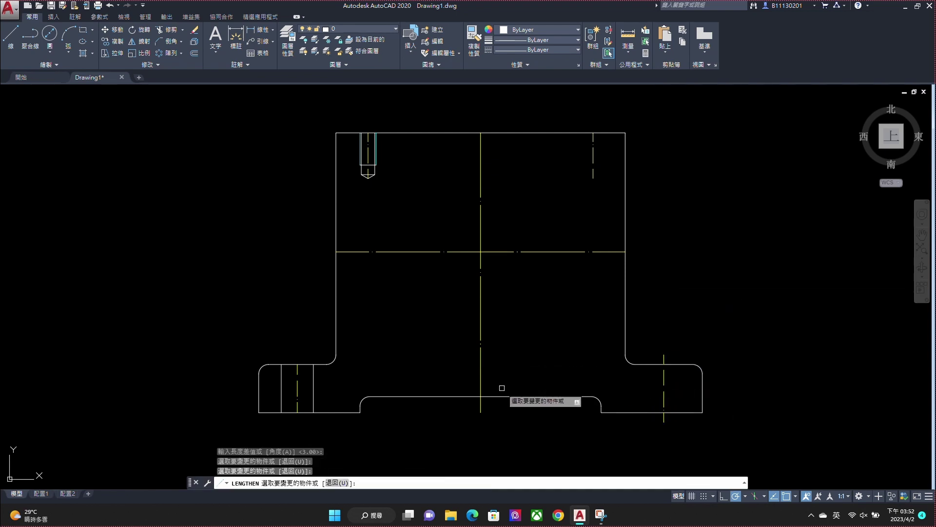
pyautogui.click(484, 410)
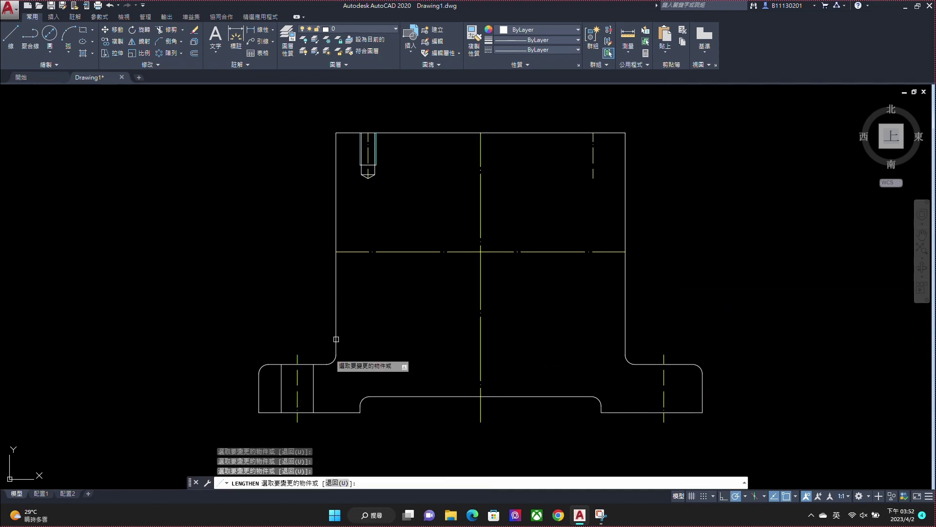
pyautogui.click(381, 252)
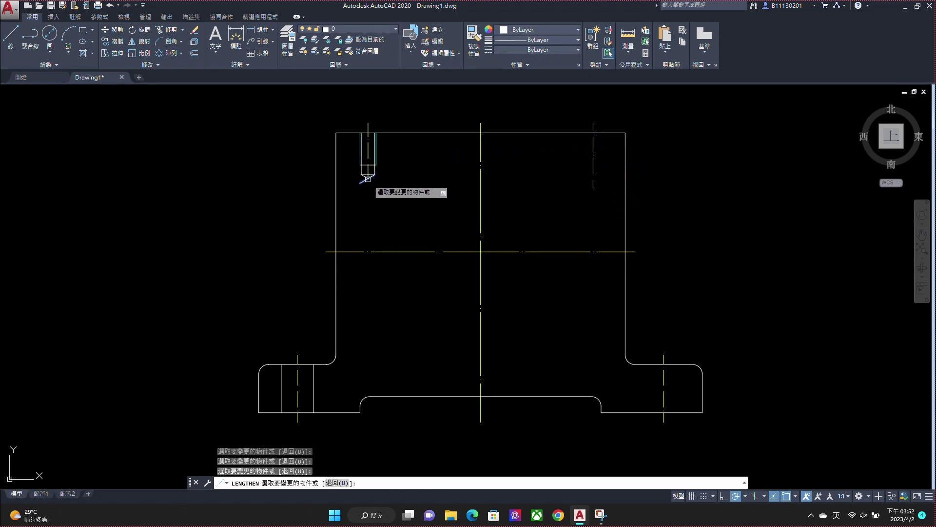
pyautogui.press('Escape')
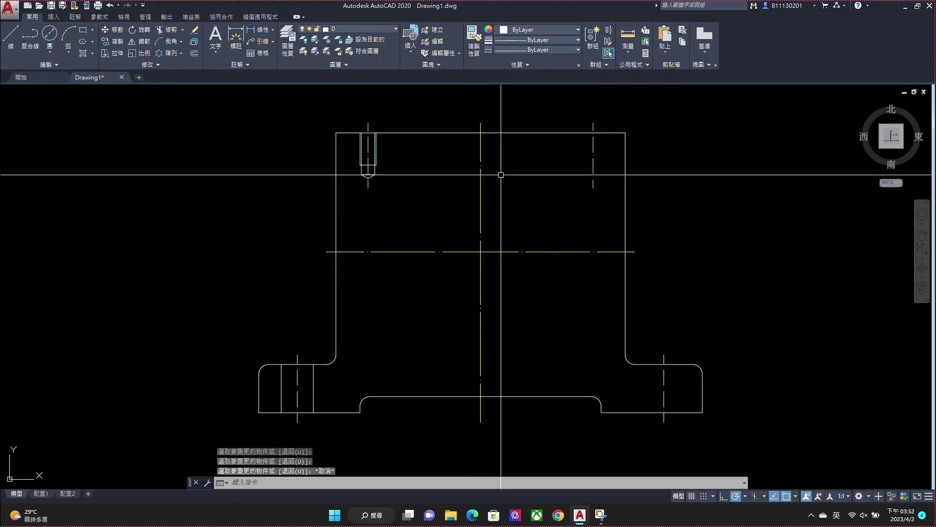
# Step: Draw the radius-25 circle at the centreline crossing and put it on layer 中
pyautogui.write('c')
pyautogui.press('Return')
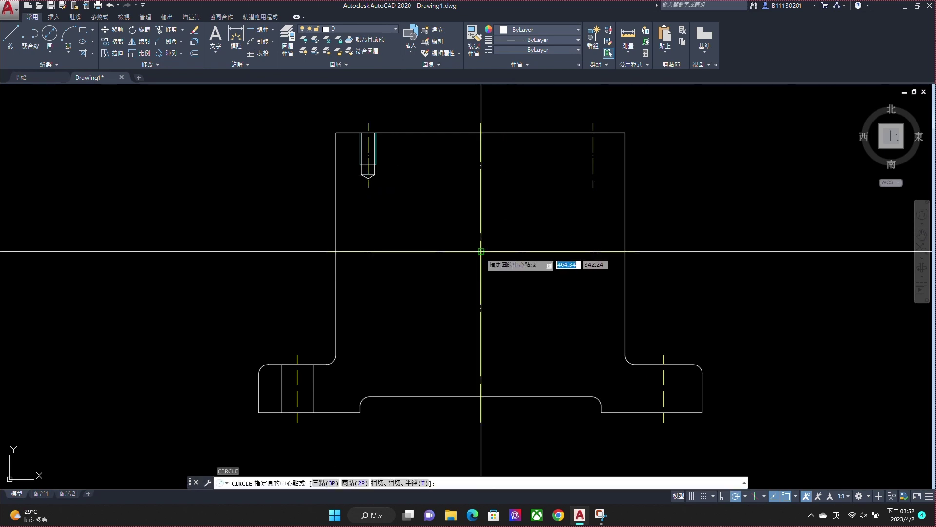
pyautogui.click(481, 252)
pyautogui.write('5')
pyautogui.press('Return')
pyautogui.click(529, 187)
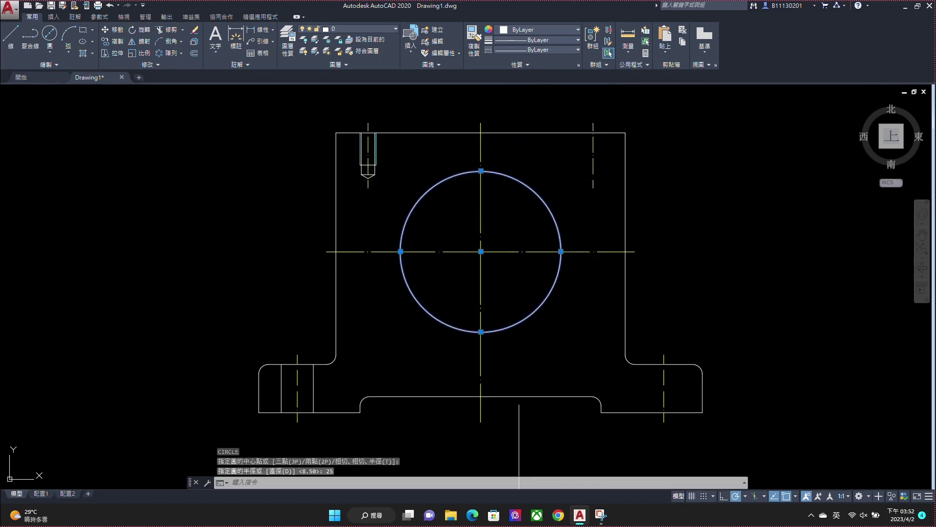
pyautogui.click(390, 28)
pyautogui.click(367, 64)
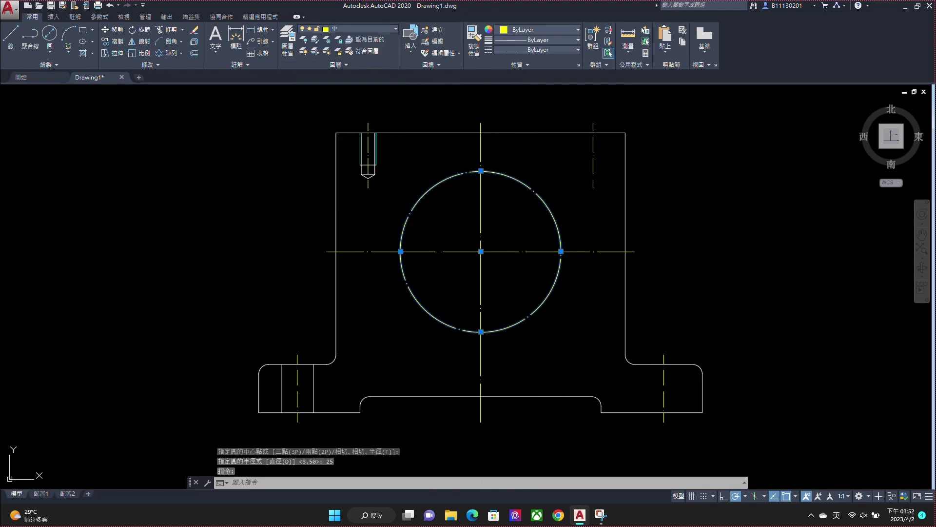
pyautogui.press('Escape')
pyautogui.press('Escape')
pyautogui.write('d')
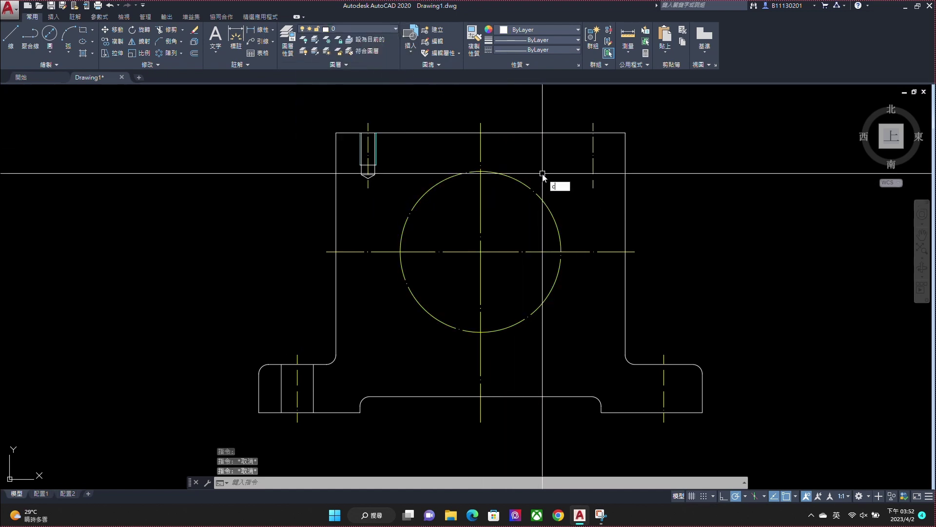
# Step: Add concentric circles of radius 33, 20 and 10 at the same centre
pyautogui.press('Return')
pyautogui.click(481, 251)
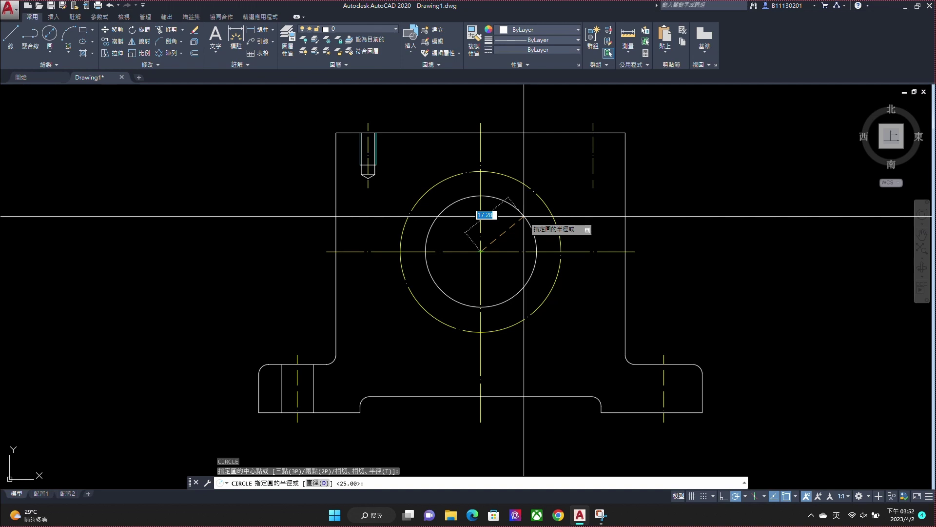
pyautogui.write('33')
pyautogui.press('Return')
pyautogui.press('Return')
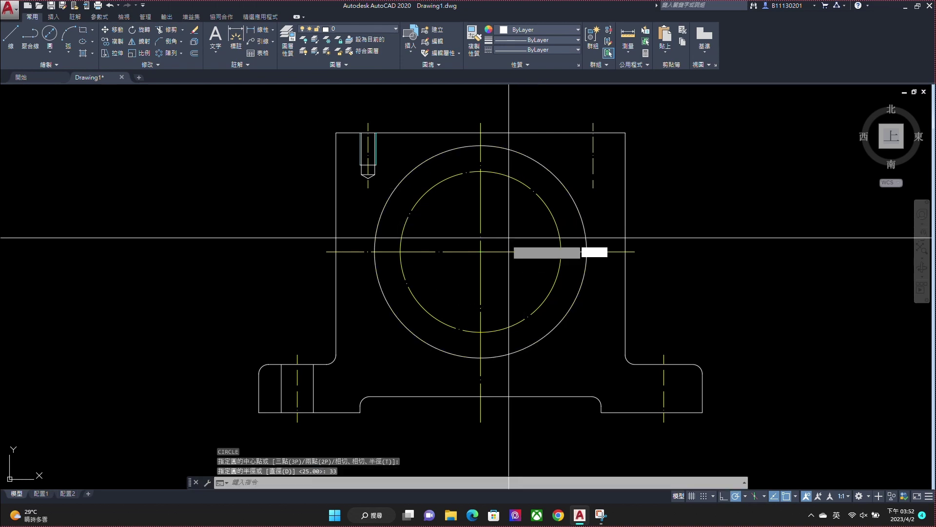
pyautogui.click(481, 252)
pyautogui.write('20')
pyautogui.press('Return')
pyautogui.press('Return')
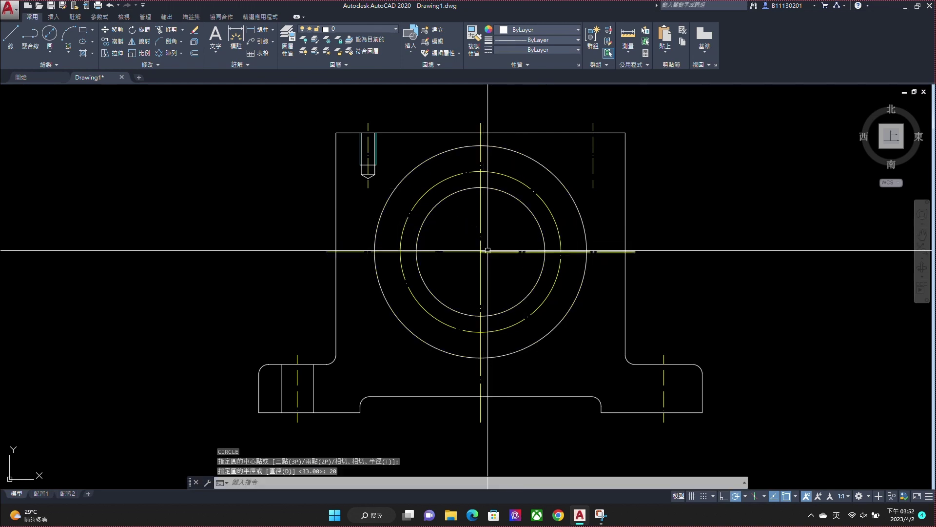
pyautogui.click(481, 252)
pyautogui.write('10')
pyautogui.press('Return')
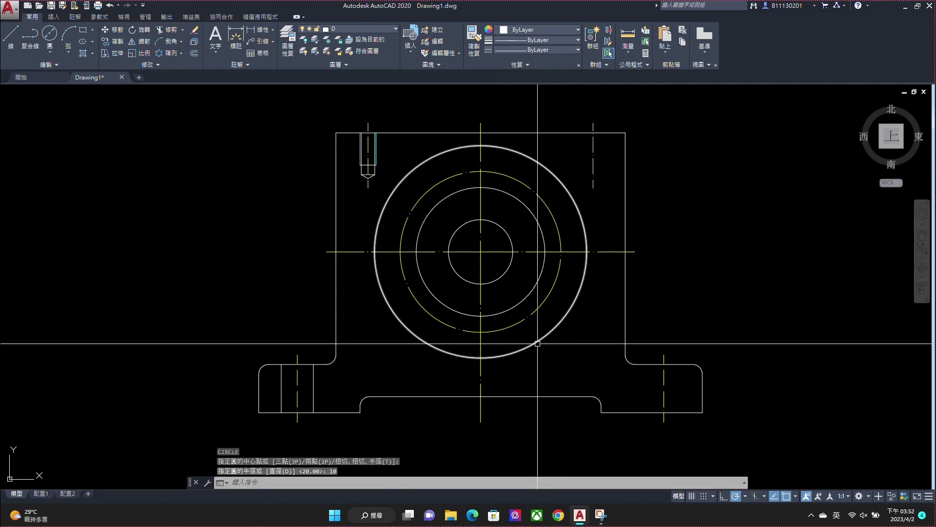
pyautogui.press('Escape')
# Step: Draw a line along the base top from the left fillet's end
pyautogui.write('l')
pyautogui.press('Return')
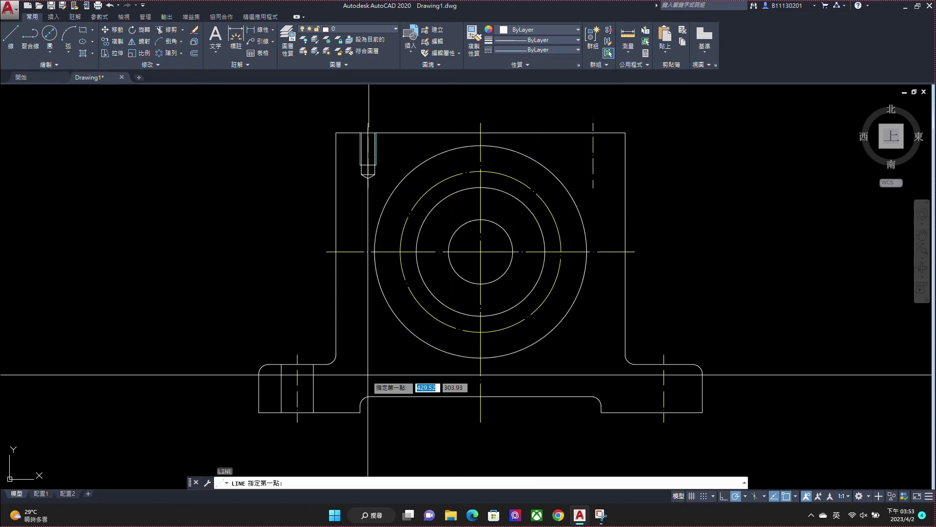
pyautogui.click(327, 363)
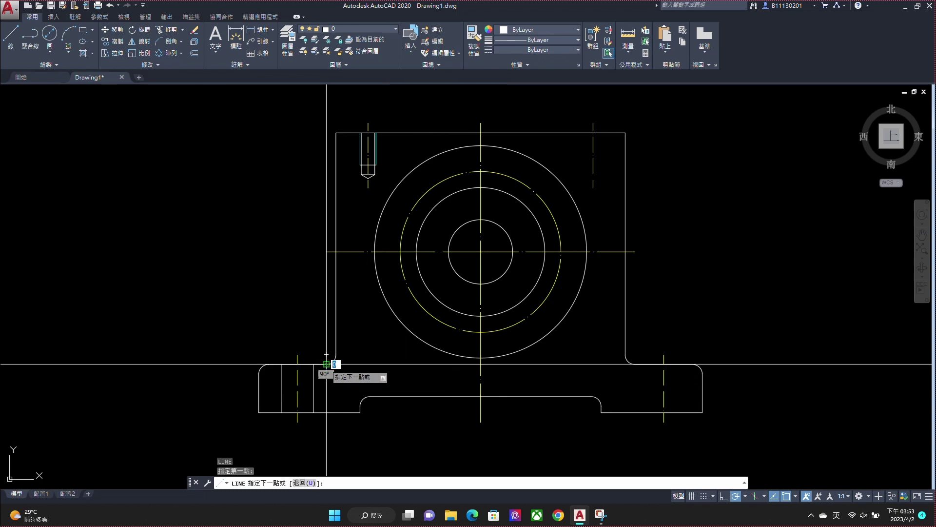
pyautogui.click(633, 364)
pyautogui.press('Escape')
pyautogui.scroll(4, 615, 401)
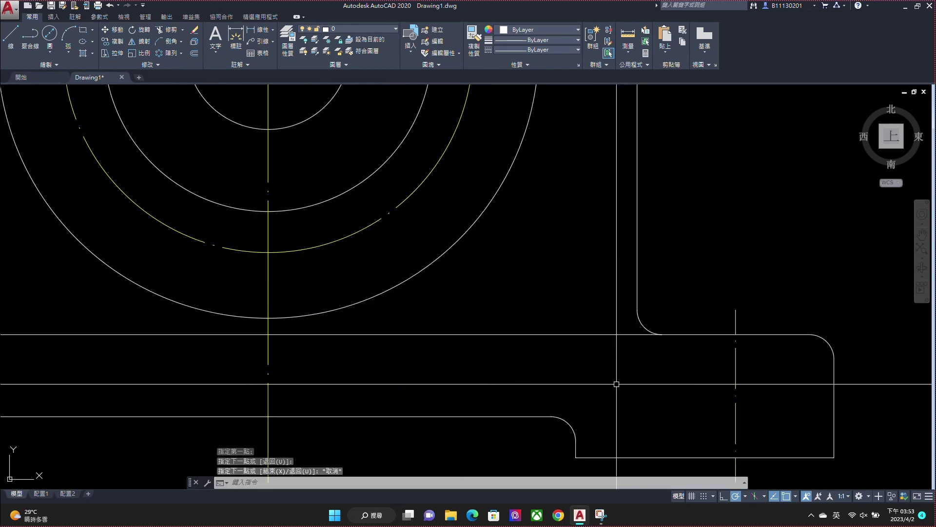
pyautogui.scroll(-4, 615, 400)
pyautogui.click(46, 65)
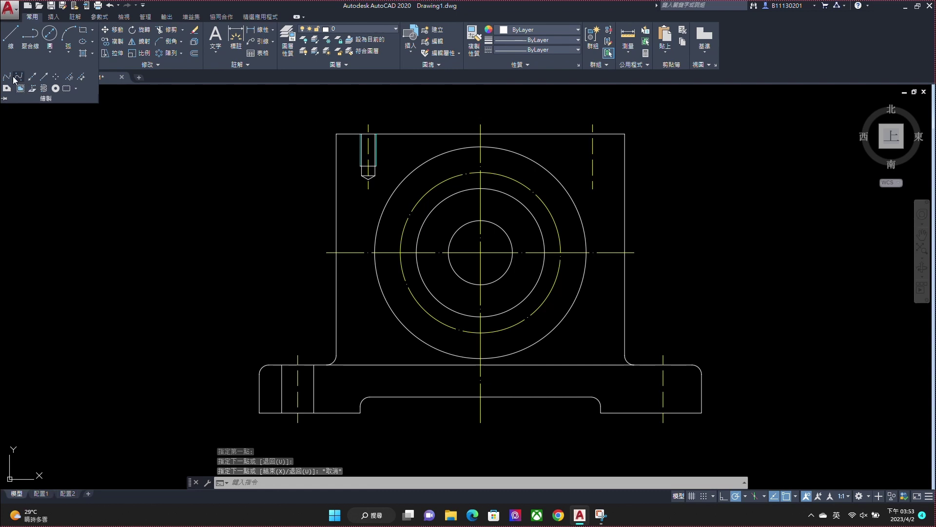
# Step: Draw a spline break curve beside the left foot
pyautogui.click(15, 80)
pyautogui.click(310, 329)
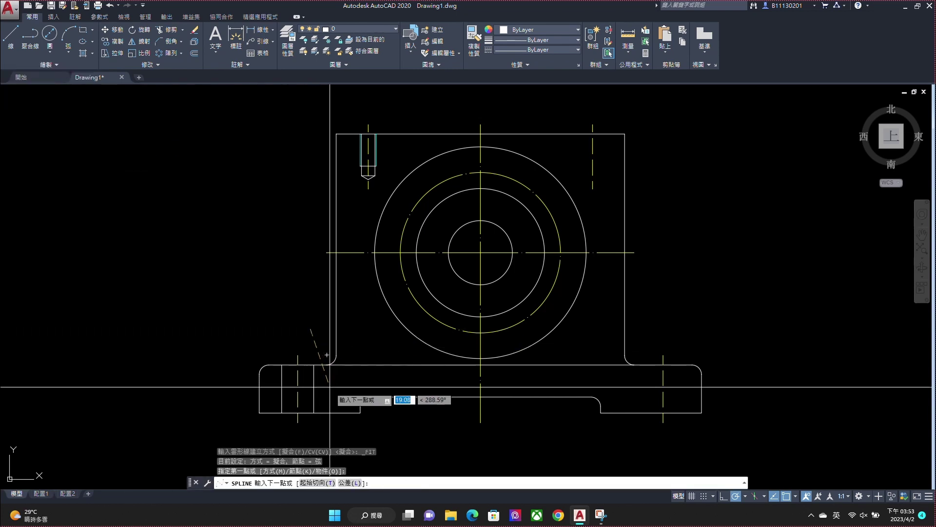
pyautogui.click(343, 420)
pyautogui.click(352, 455)
pyautogui.scroll(-3, 382, 342)
pyautogui.scroll(1, 382, 336)
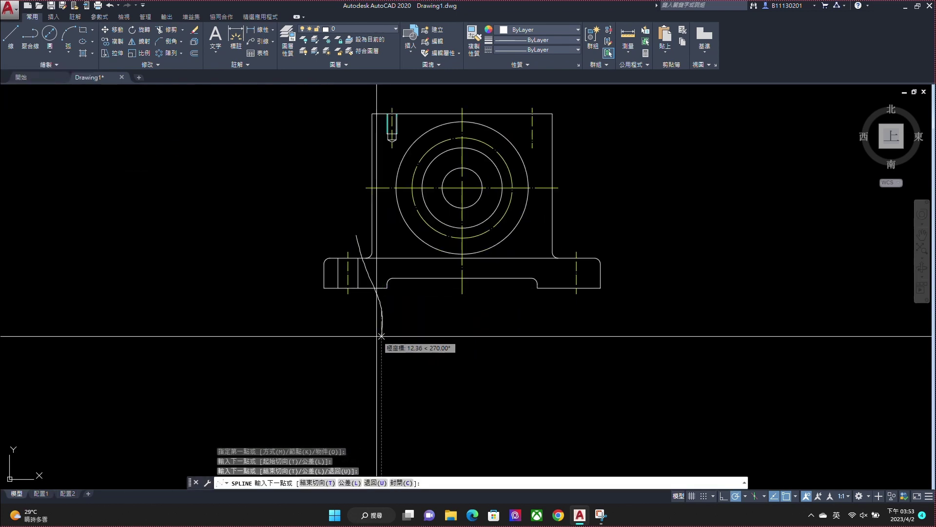
pyautogui.rightClick(382, 363)
pyautogui.click(385, 202)
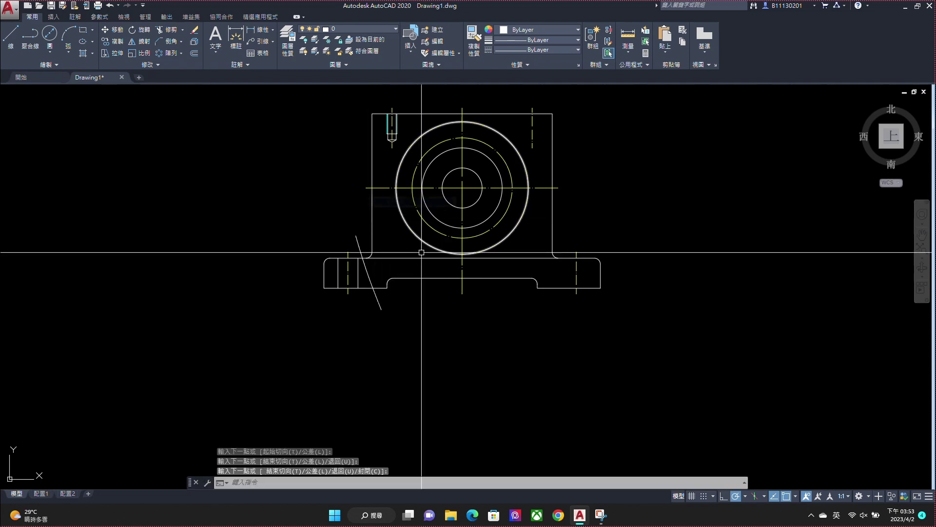
# Step: Draw a second spline break curve at the upright's top-left corner near the threaded hole
pyautogui.scroll(2, 389, 157)
pyautogui.scroll(2, 389, 157)
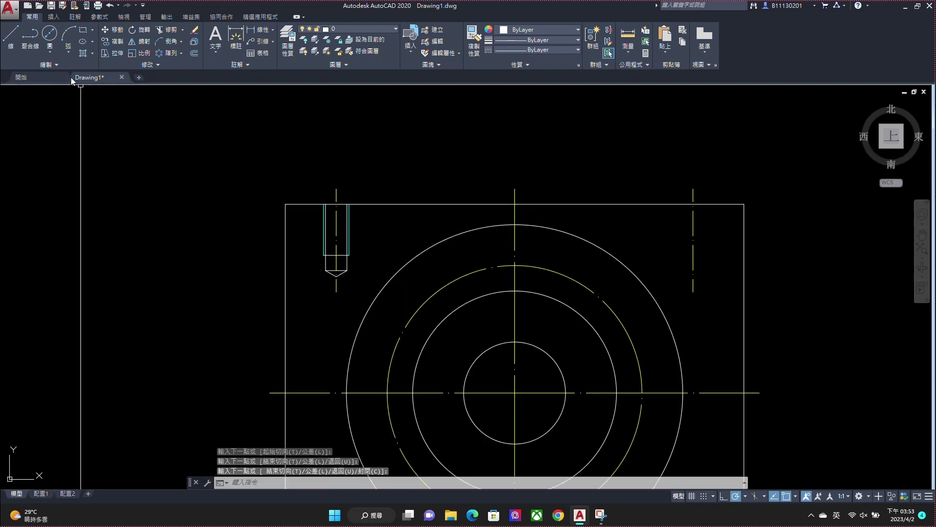
pyautogui.click(39, 66)
pyautogui.click(12, 78)
pyautogui.click(394, 173)
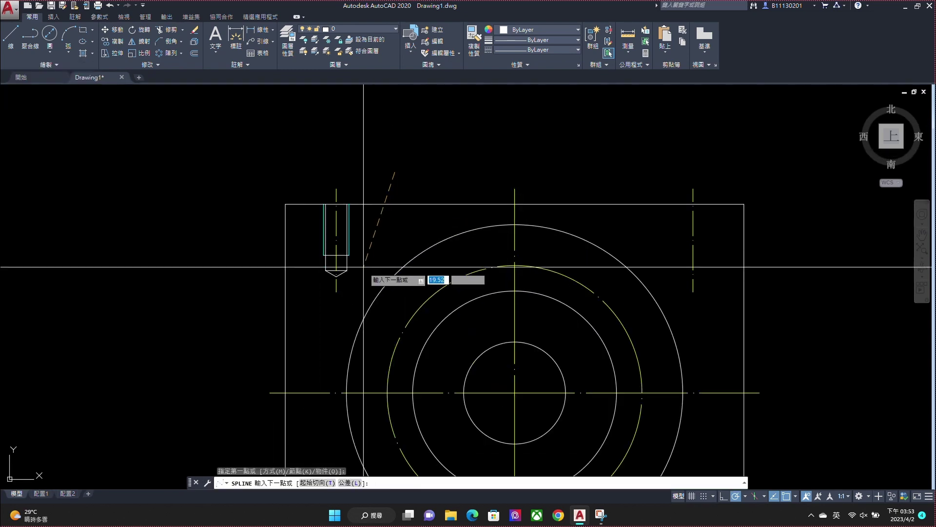
pyautogui.click(366, 282)
pyautogui.click(299, 325)
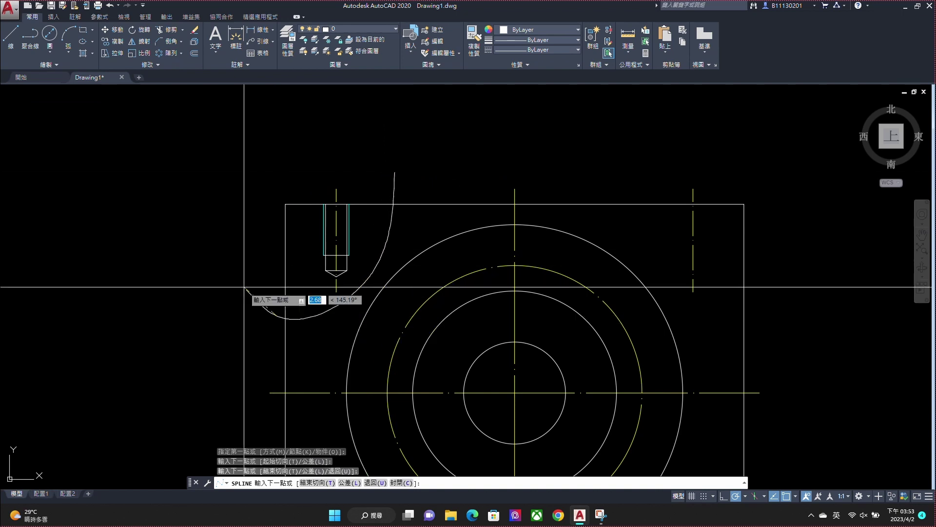
pyautogui.rightClick(212, 194)
pyautogui.press('Escape')
pyautogui.press('Escape')
# Step: Trim the break curves at the rectangle and base edges, then select both curves
pyautogui.press('Return')
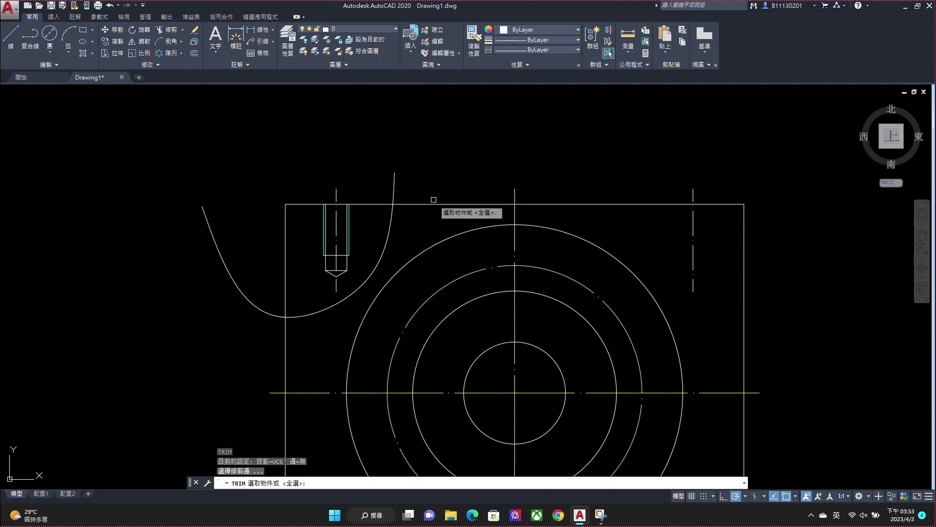
pyautogui.press('Return')
pyautogui.moveTo(269, 192); pyautogui.dragTo(296, 244)
pyautogui.scroll(-6, 391, 174)
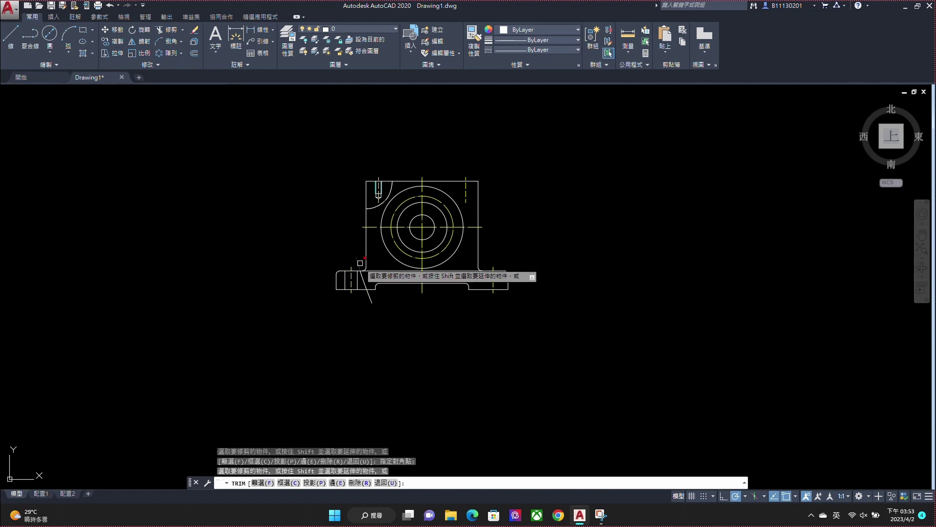
pyautogui.click(369, 299)
pyautogui.press('Escape')
pyautogui.click(361, 280)
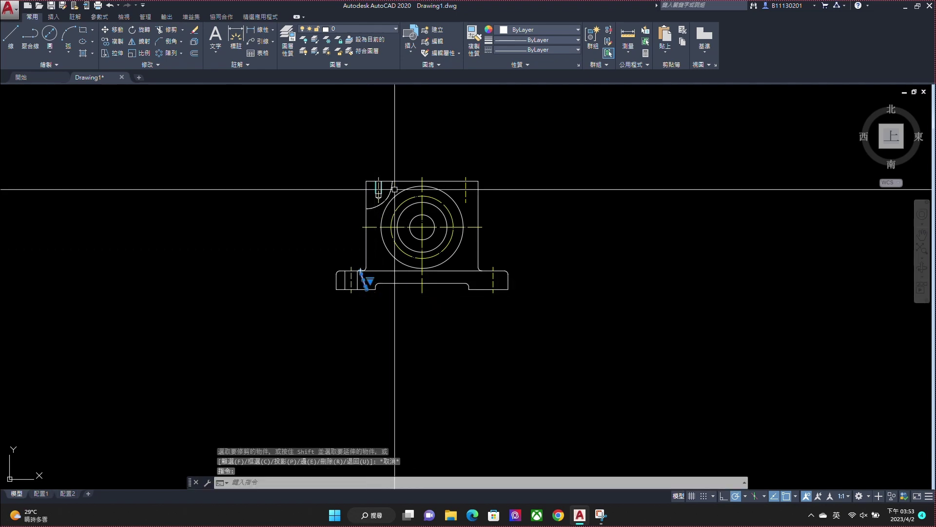
pyautogui.click(394, 189)
pyautogui.click(361, 29)
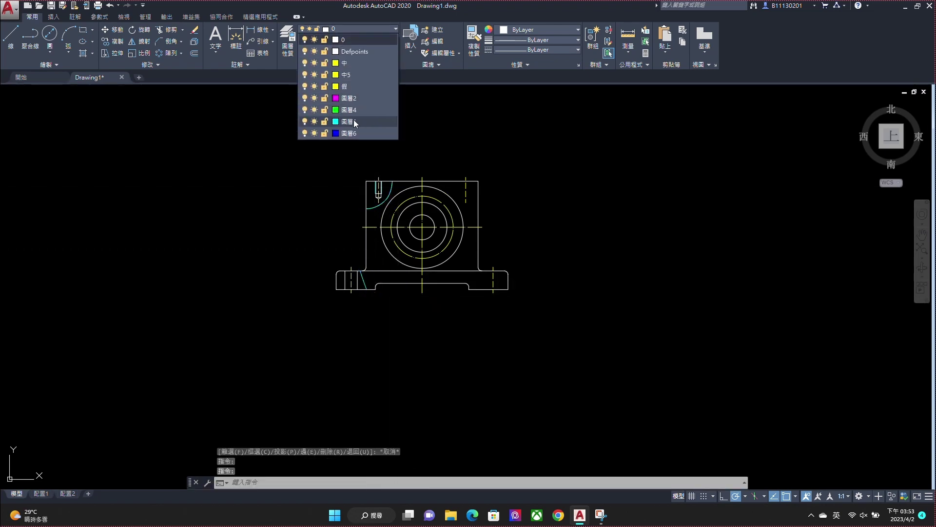
# Step: Move the break curves to layer 圖層5 and hatch the partial-section regions with ANSI31
pyautogui.click(353, 121)
pyautogui.press('Escape')
pyautogui.write('H')
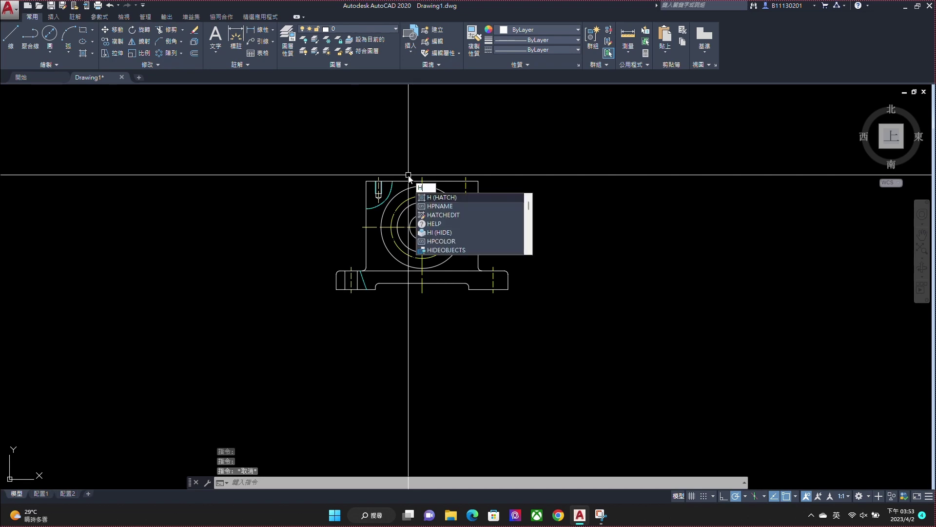
pyautogui.press('Return')
pyautogui.scroll(5, 410, 185)
pyautogui.scroll(4, 410, 184)
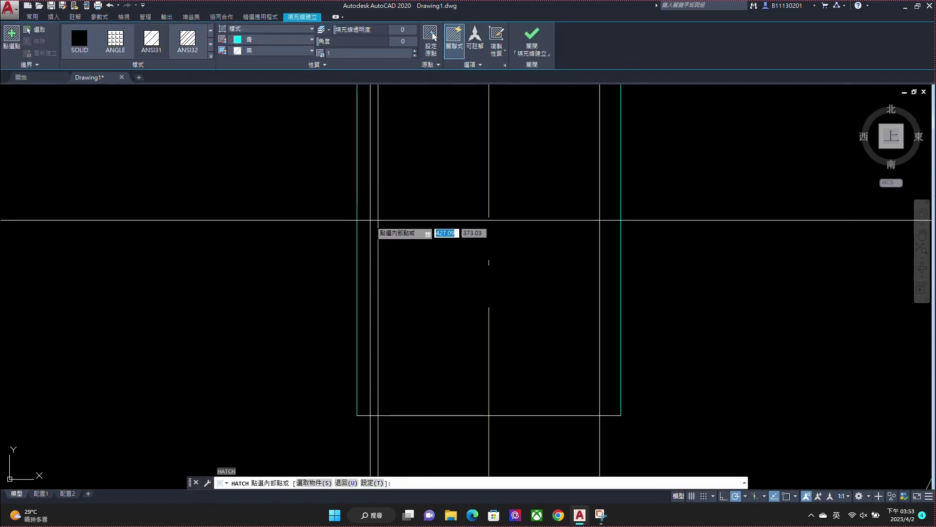
pyautogui.click(326, 245)
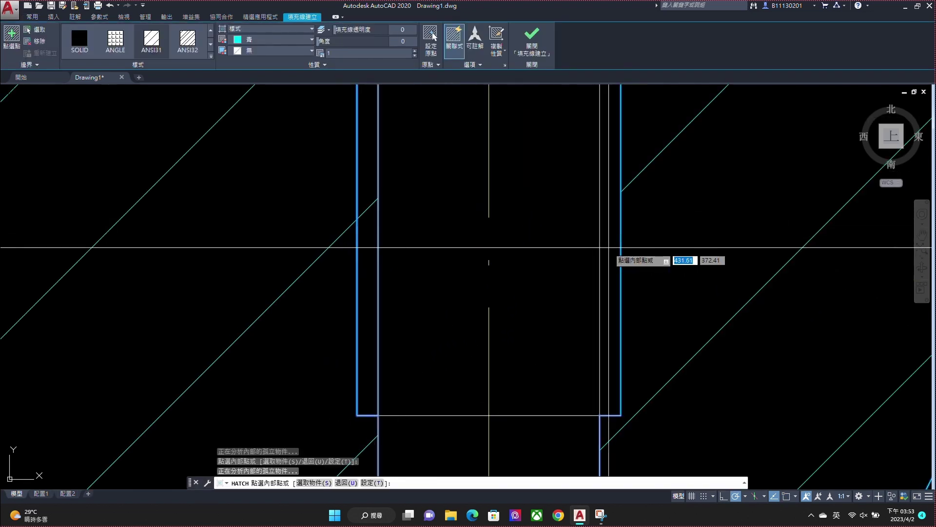
pyautogui.scroll(-1, 634, 183)
pyautogui.scroll(-5, 634, 181)
pyautogui.scroll(-4, 634, 181)
pyautogui.scroll(10, 634, 182)
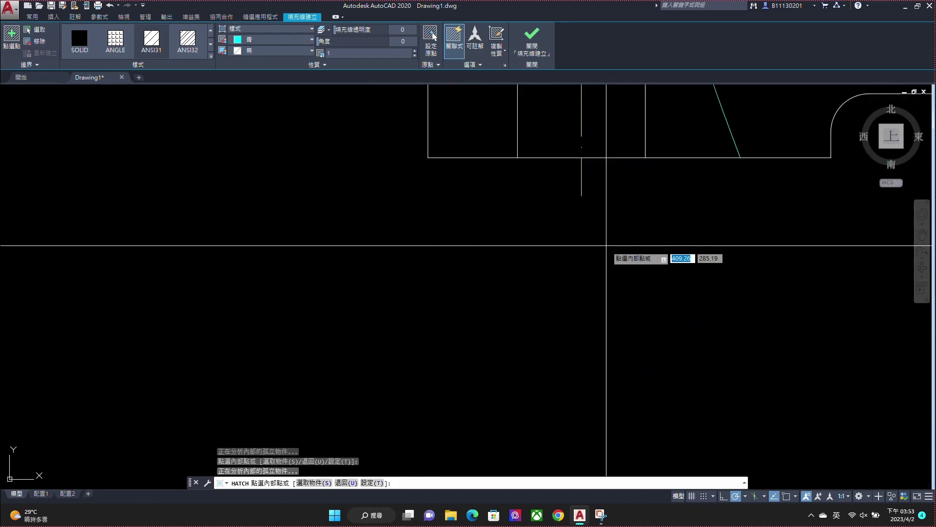
pyautogui.press('Return')
pyautogui.scroll(-3, 534, 160)
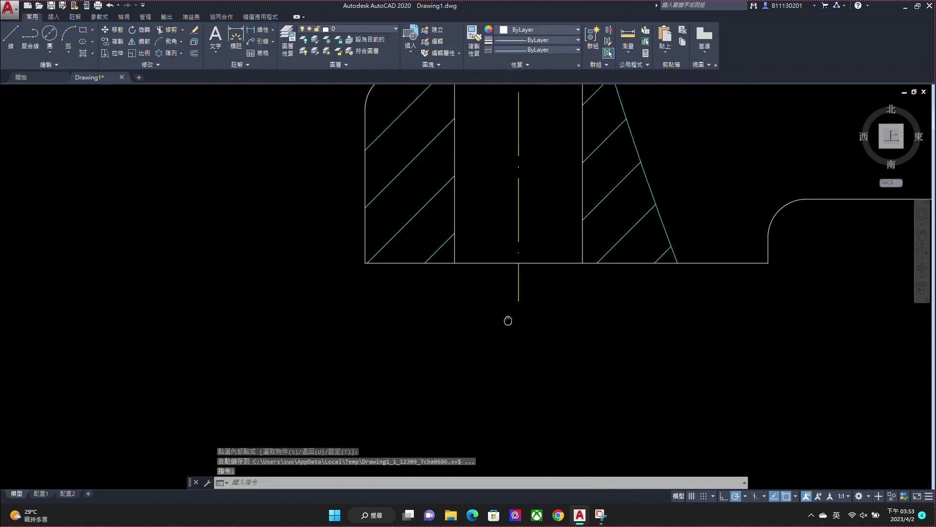
pyautogui.scroll(-3, 508, 320)
pyautogui.moveTo(640, 120); pyautogui.dragTo(559, 204, button='middle')
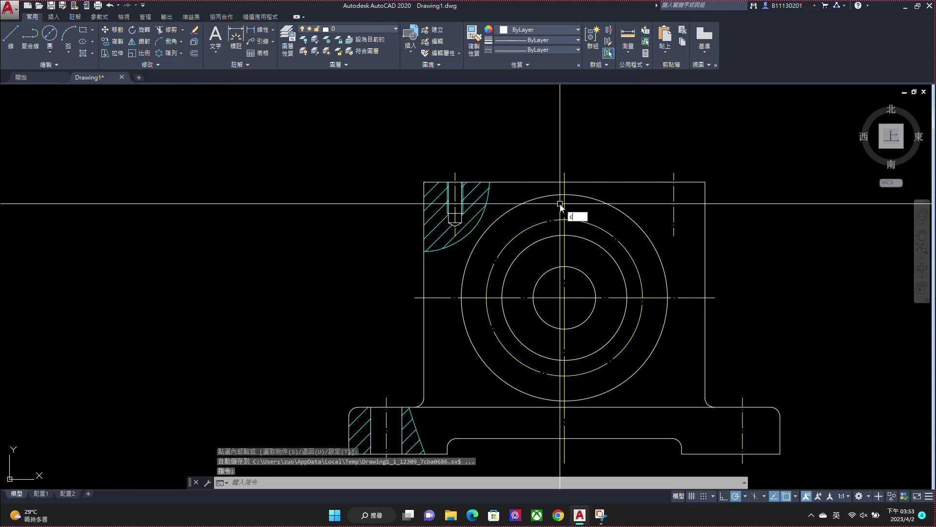
# Step: Draw a radius-2.5 hole circle at the top of the bolt circle and offset it 0.4
pyautogui.press('Return')
pyautogui.click(565, 220)
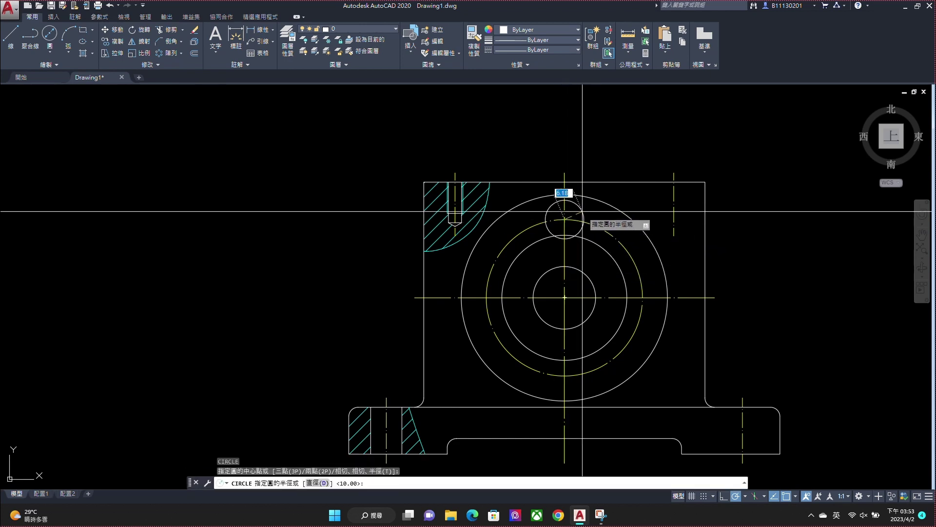
pyautogui.write('.5')
pyautogui.press('Return')
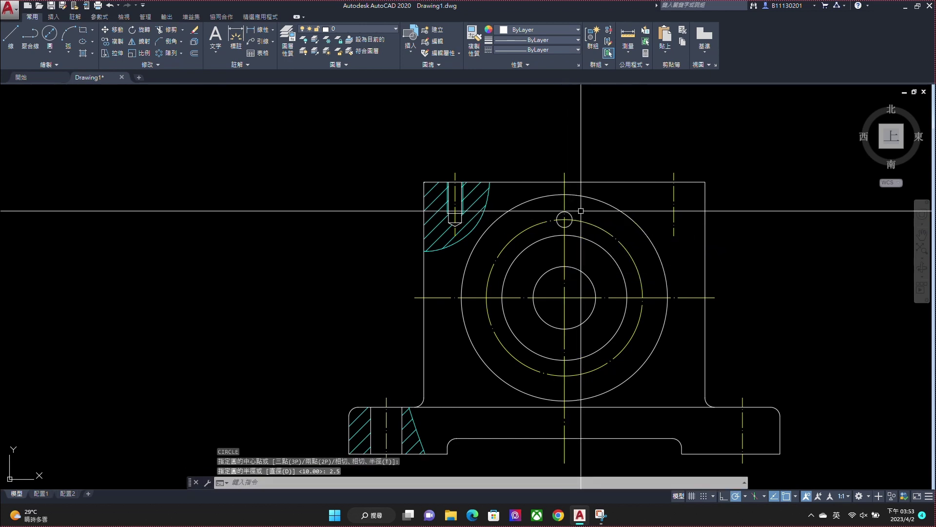
pyautogui.scroll(8, 576, 212)
pyautogui.write('o')
pyautogui.press('Return')
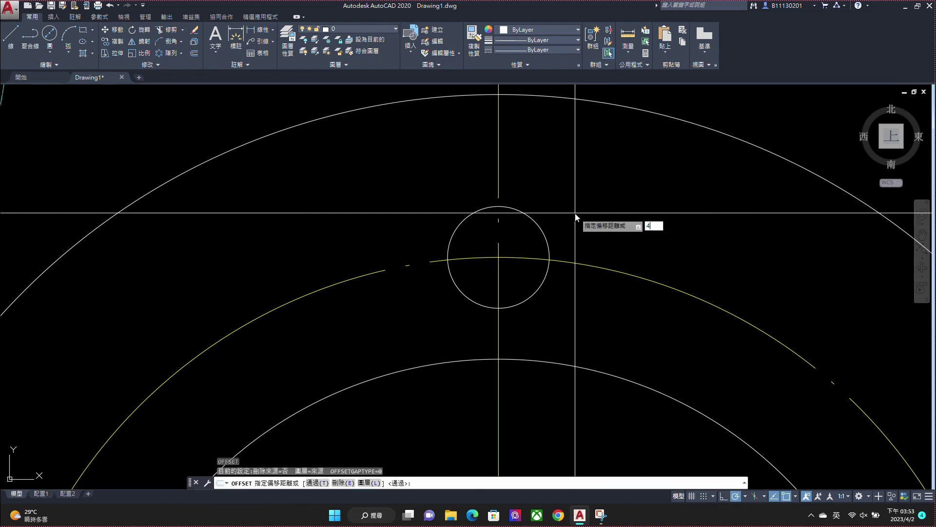
pyautogui.write('.4')
pyautogui.press('Return')
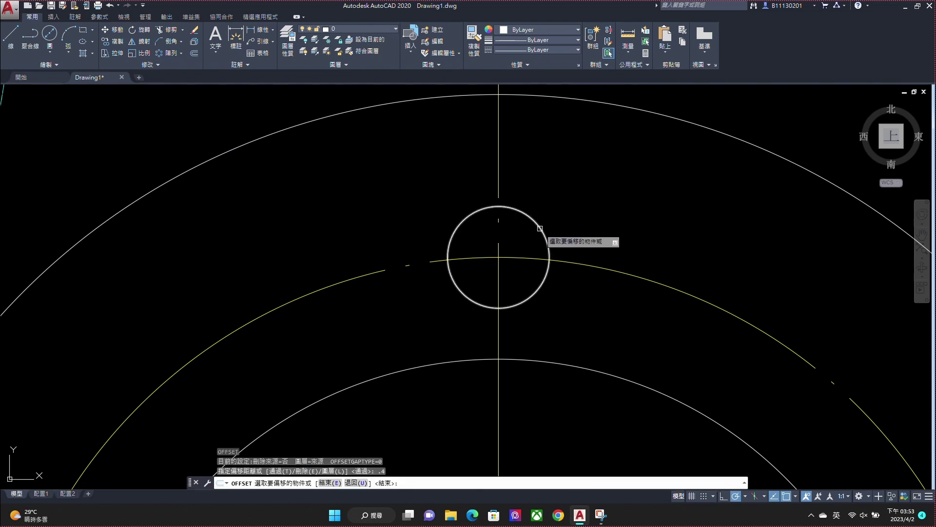
pyautogui.click(539, 228)
pyautogui.press('Escape')
pyautogui.write('br')
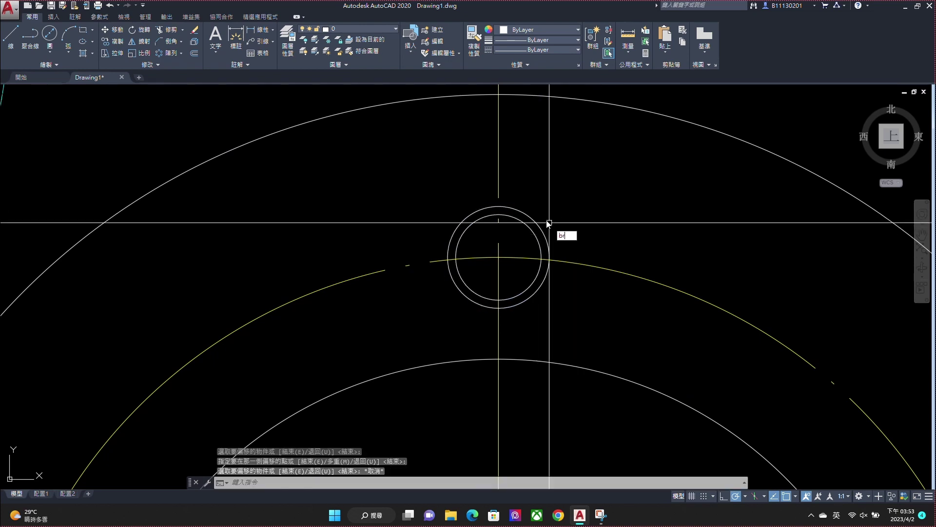
# Step: Break the outer circle into a thread arc on layer 圖層5, then select both circles
pyautogui.press('Return')
pyautogui.click(485, 208)
pyautogui.click(456, 295)
pyautogui.press('Escape')
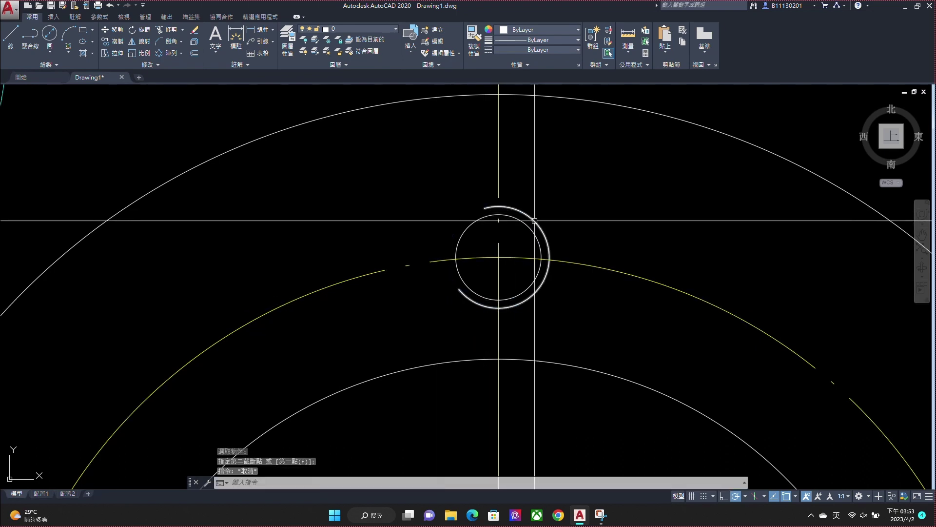
pyautogui.click(535, 221)
pyautogui.click(348, 29)
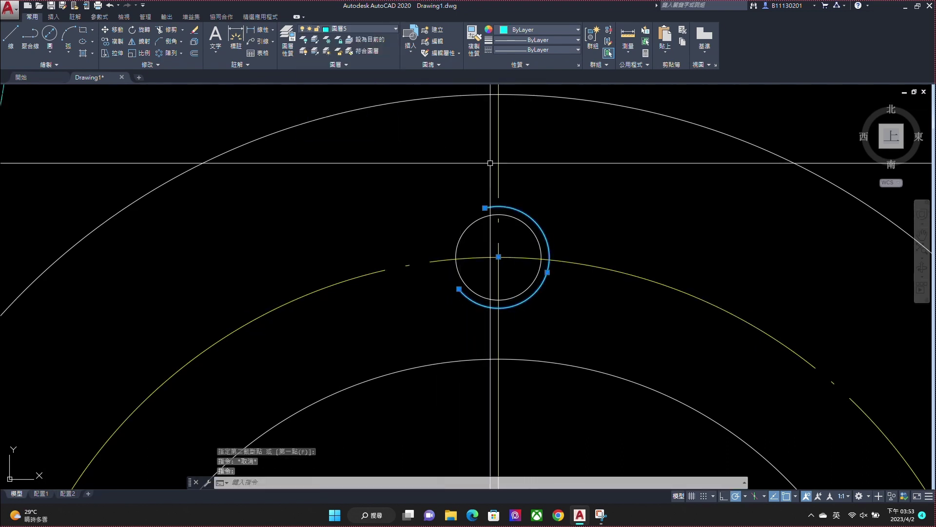
pyautogui.click(498, 214)
pyautogui.click(507, 230)
# Step: Polar-array the threaded hole into three copies around the bearing centre
pyautogui.click(171, 53)
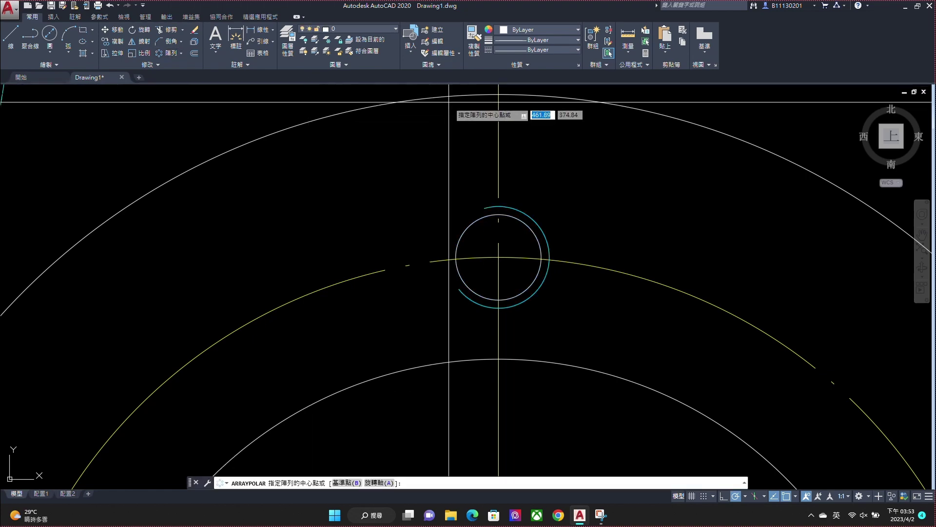
pyautogui.scroll(-6, 449, 102)
pyautogui.click(462, 264)
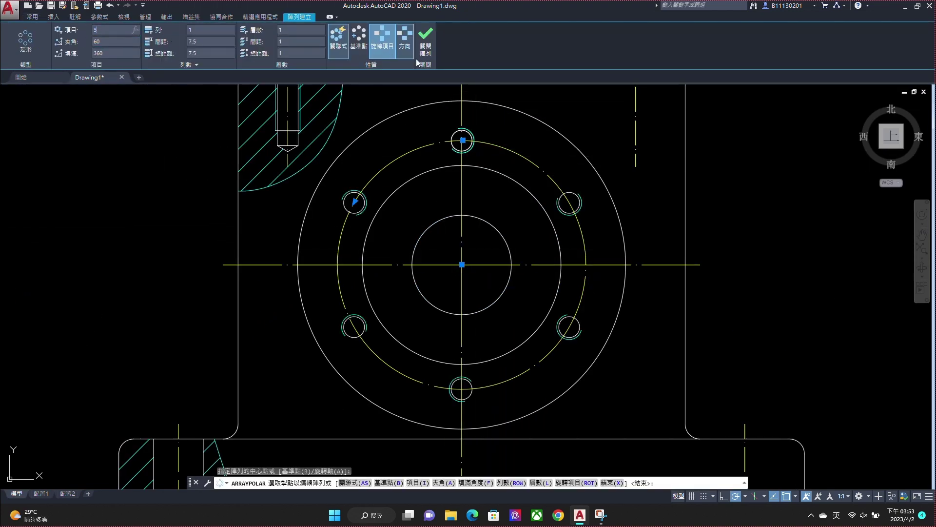
pyautogui.press('Return')
pyautogui.press('Return')
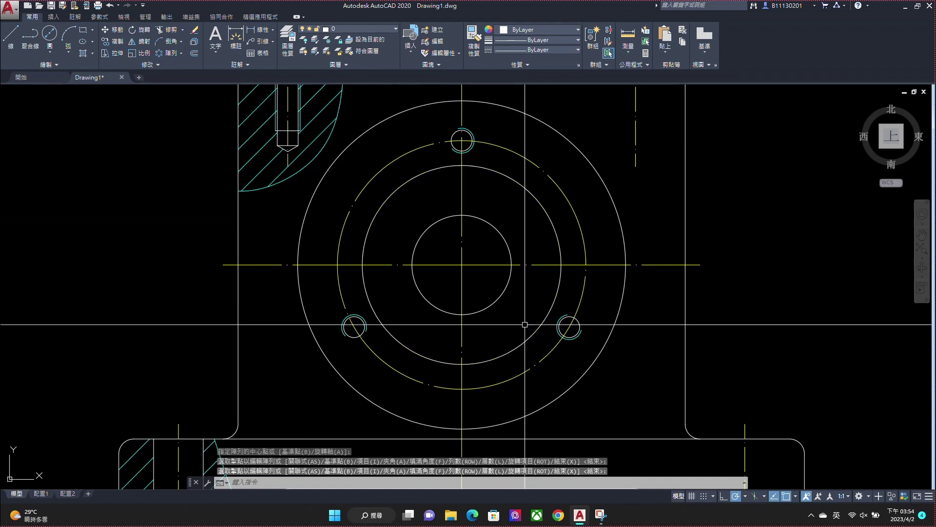
# Step: Draw lines from the bearing centre to the lower-left and lower-right holes
pyautogui.write('l')
pyautogui.press('Return')
pyautogui.click(462, 264)
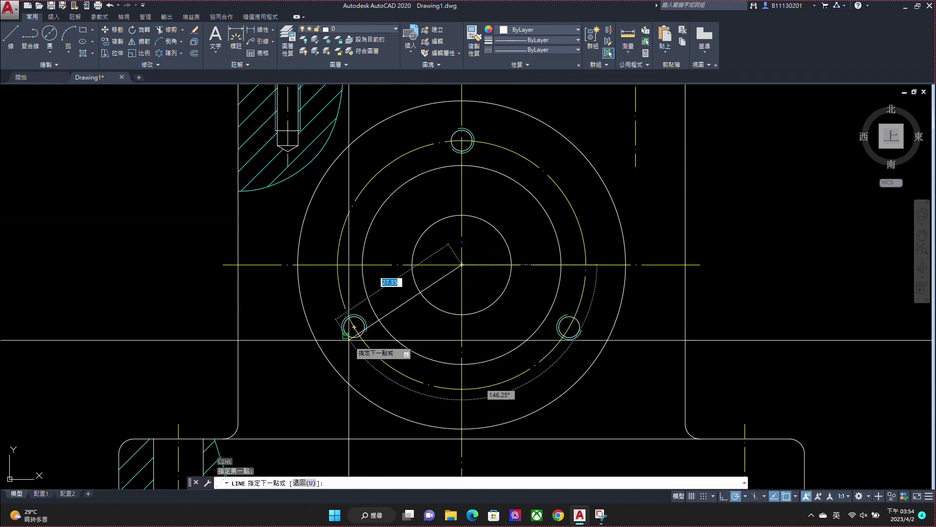
pyautogui.click(334, 339)
pyautogui.press('Return')
pyautogui.press('Return')
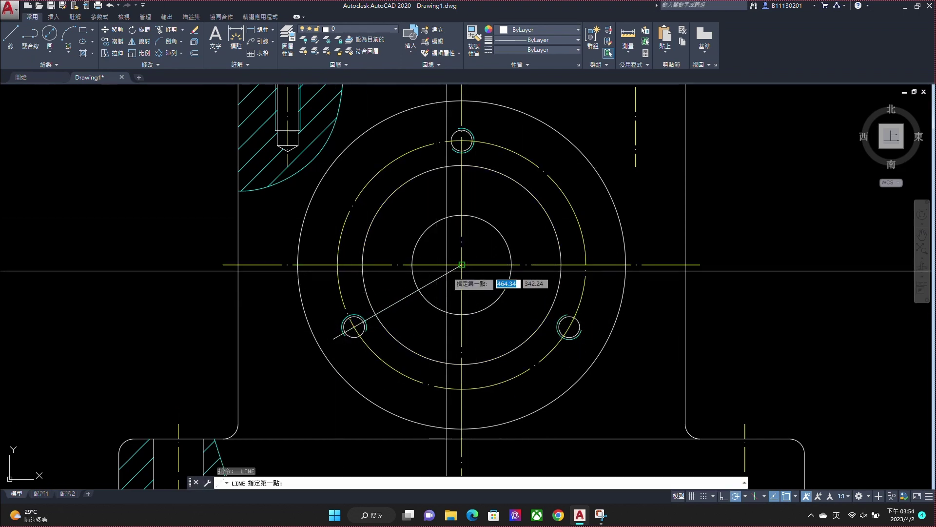
pyautogui.click(461, 264)
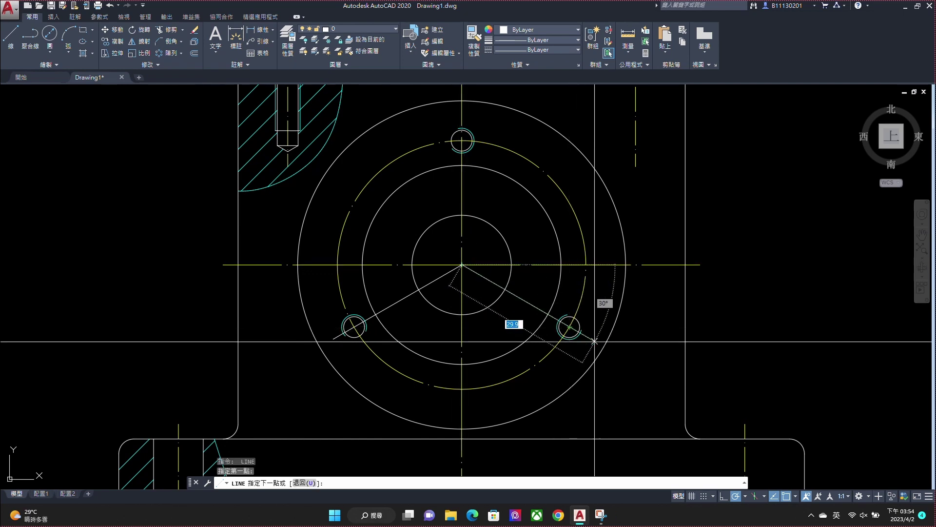
pyautogui.click(591, 338)
pyautogui.press('Escape')
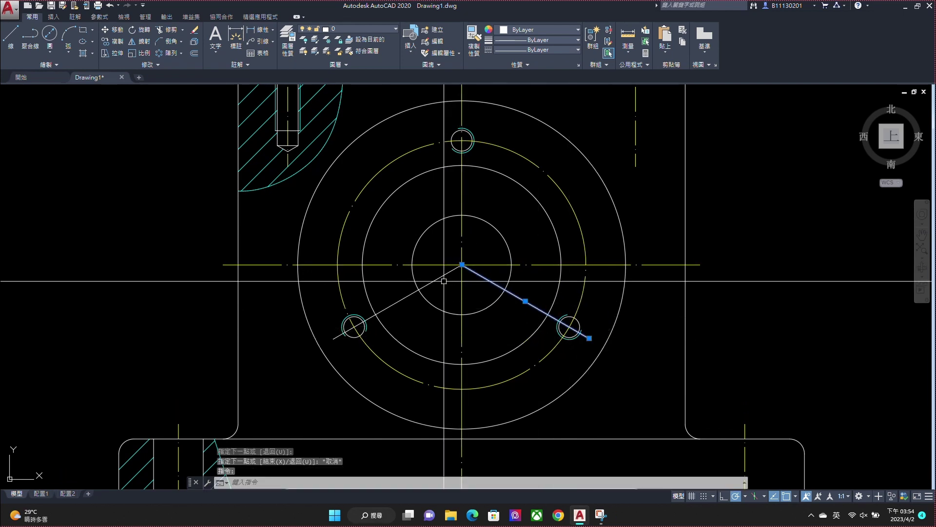
# Step: Put both radial lines on layer 中
pyautogui.click(442, 278)
pyautogui.click(367, 30)
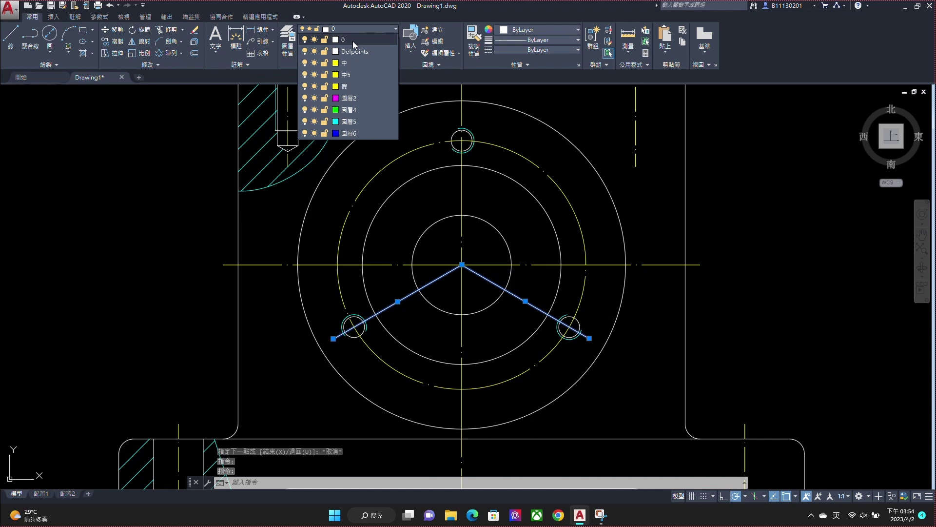
pyautogui.click(344, 68)
pyautogui.press('Escape')
pyautogui.scroll(-4, 550, 142)
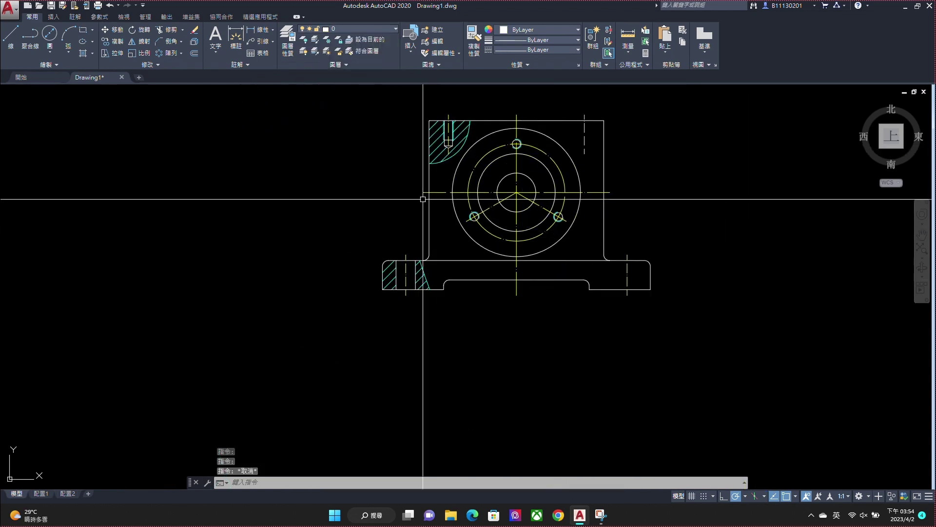
# Step: Extend the base bottom edge leftward and add a vertical line left of the front view
pyautogui.moveTo(402, 178); pyautogui.dragTo(523, 178, button='middle')
pyautogui.click(10, 37)
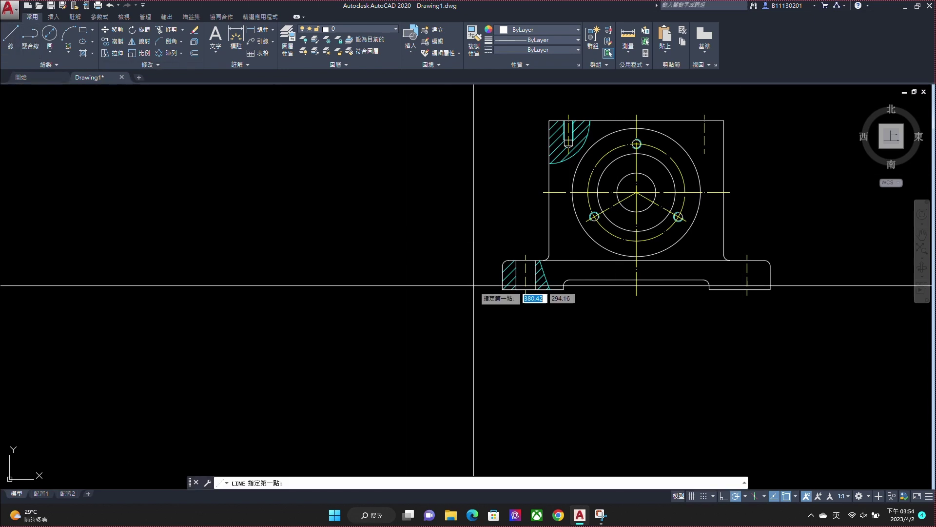
pyautogui.click(502, 289)
pyautogui.click(236, 290)
pyautogui.press('Return')
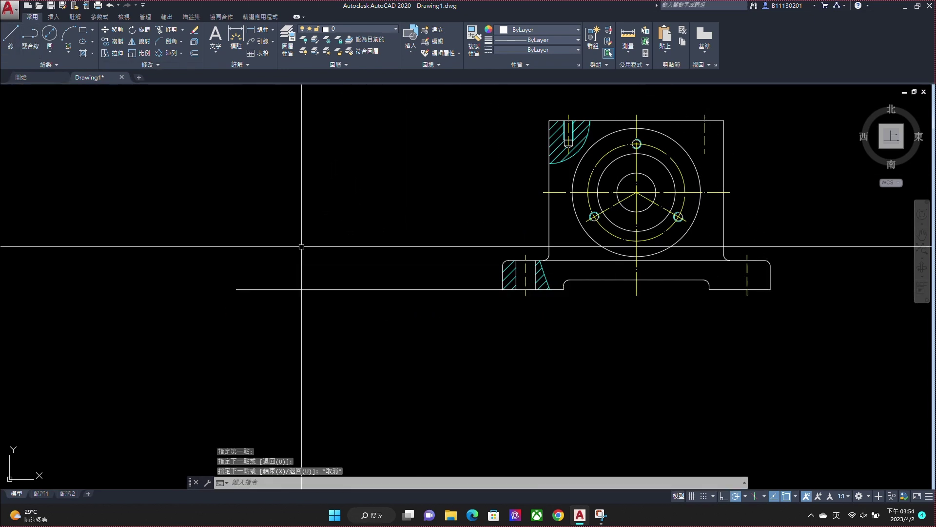
pyautogui.press('Return')
pyautogui.click(342, 101)
pyautogui.click(343, 302)
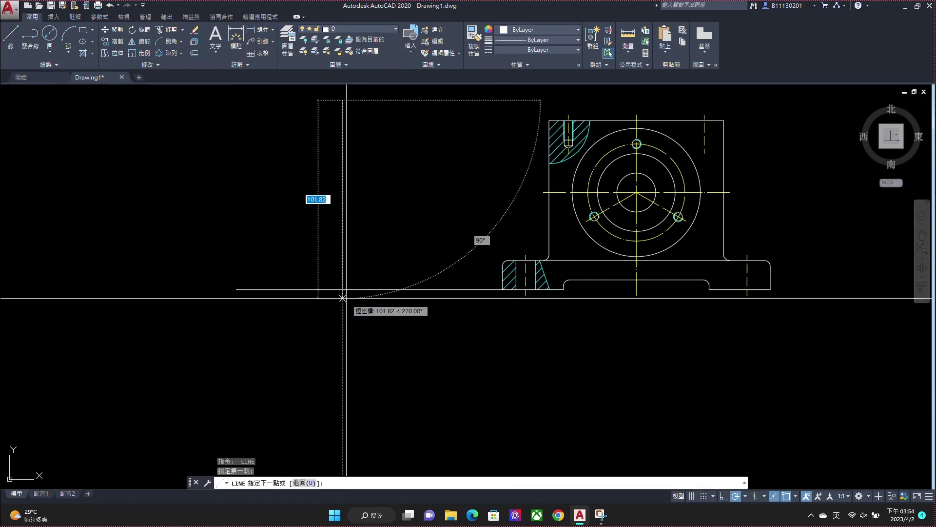
pyautogui.press('Escape')
# Step: Draw leftward projection lines from the front view's top edge, base and bore centre
pyautogui.press('Return')
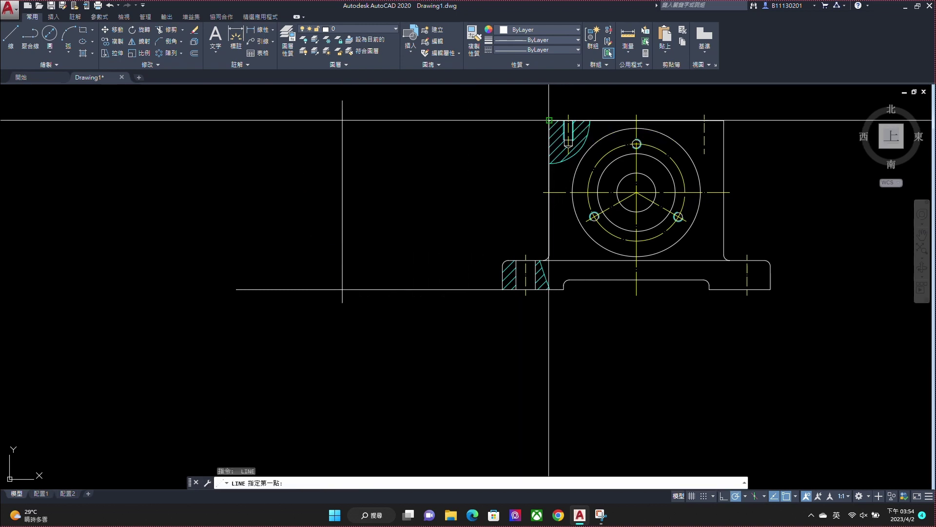
pyautogui.click(549, 121)
pyautogui.click(235, 120)
pyautogui.press('Return')
pyautogui.press('Return')
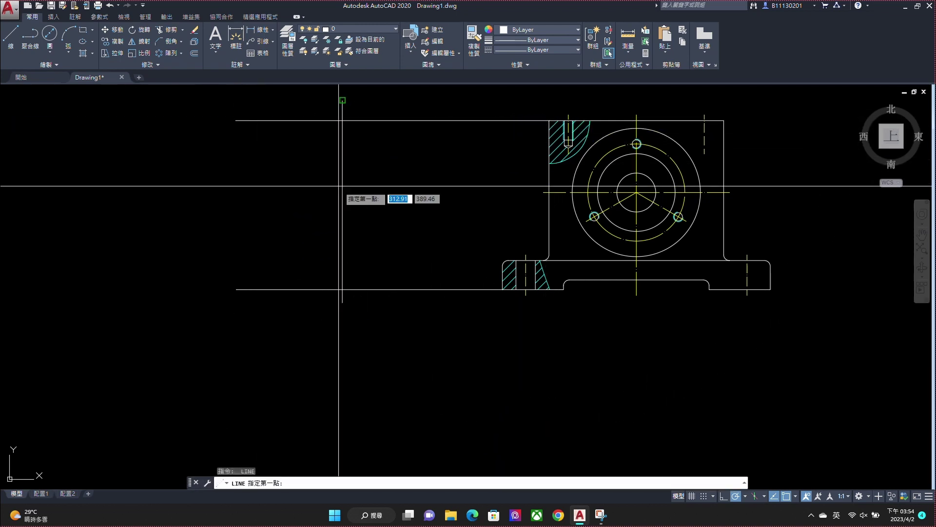
pyautogui.click(508, 260)
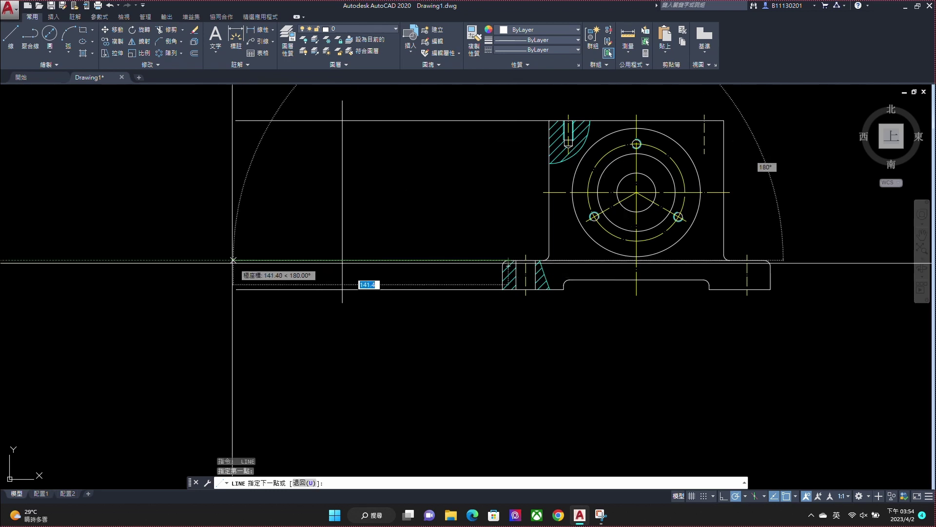
pyautogui.click(222, 260)
pyautogui.press('Return')
pyautogui.press('Return')
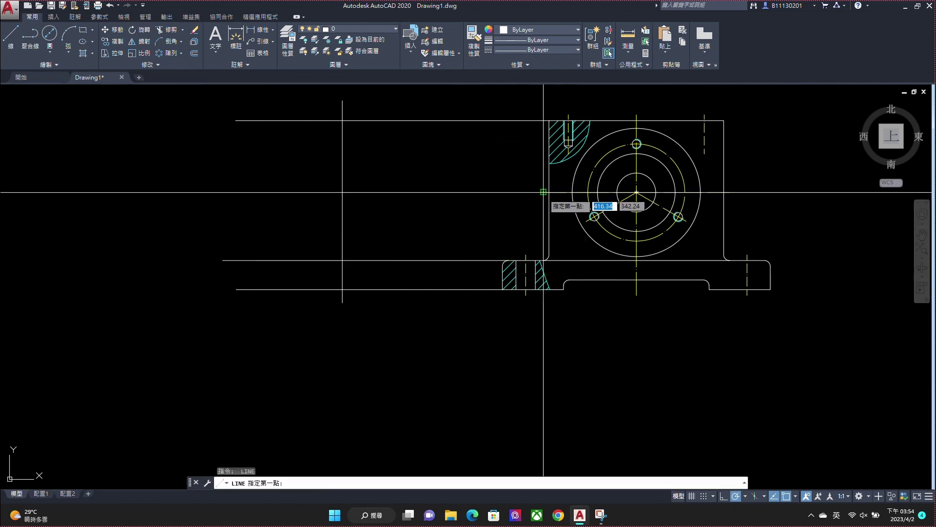
pyautogui.click(544, 193)
pyautogui.click(233, 192)
pyautogui.press('Escape')
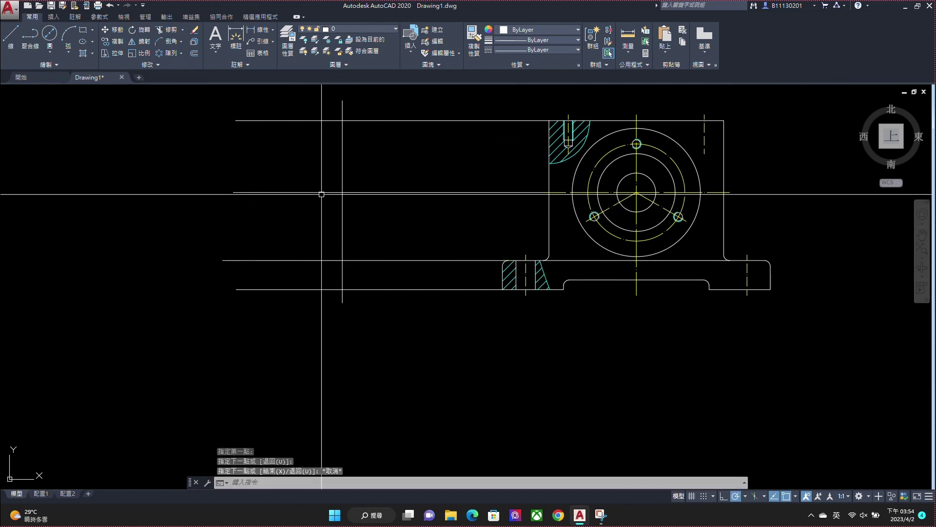
pyautogui.write('c')
# Step: Offset the vertical line leftward by 6, 20 and 30
pyautogui.press('Return')
pyautogui.write('6')
pyautogui.press('Return')
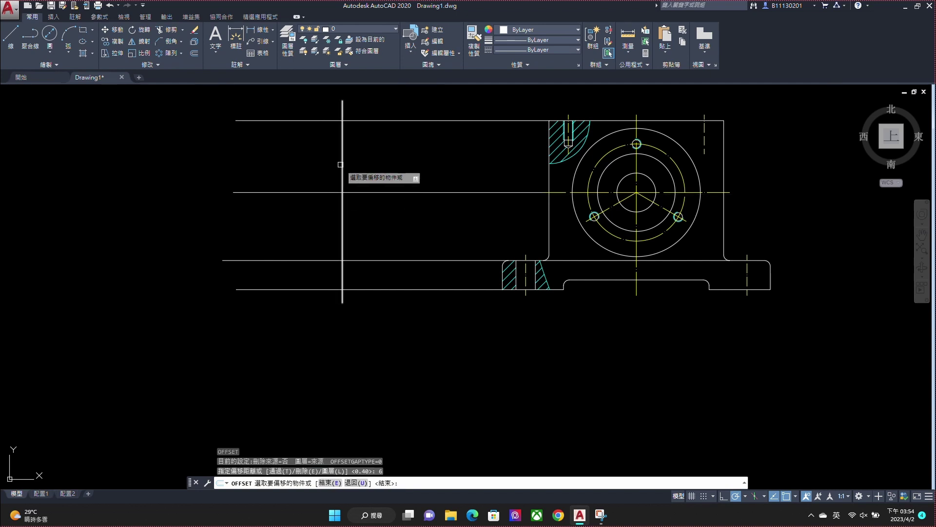
pyautogui.click(341, 164)
pyautogui.click(342, 157)
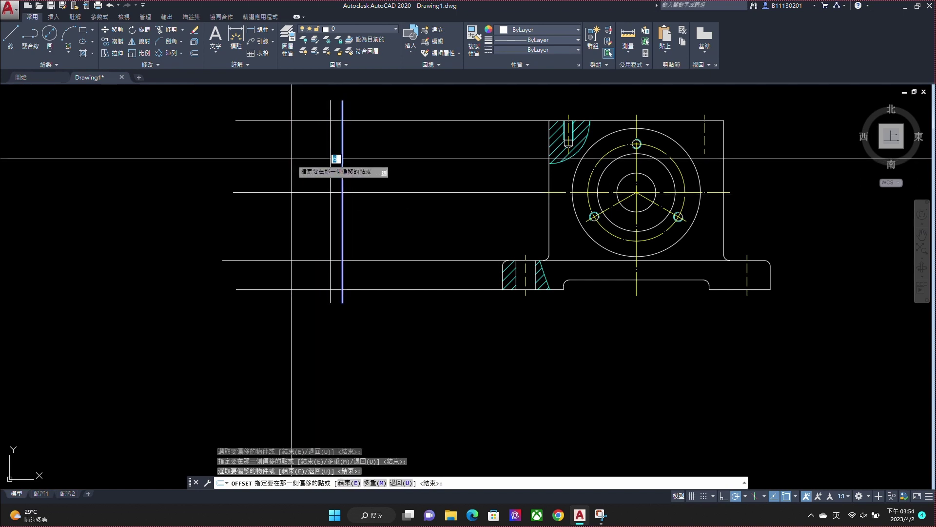
pyautogui.write('20')
pyautogui.press('Return')
pyautogui.click(342, 155)
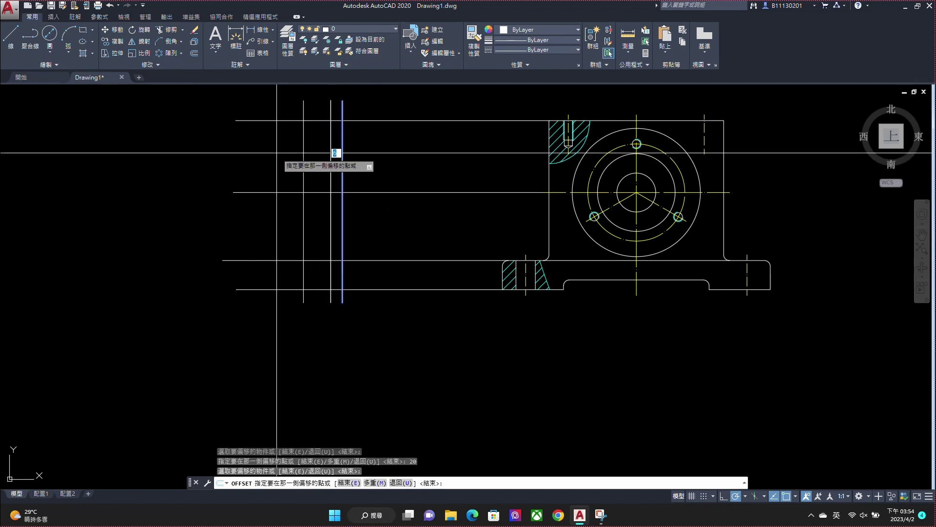
pyautogui.write('30')
pyautogui.press('Return')
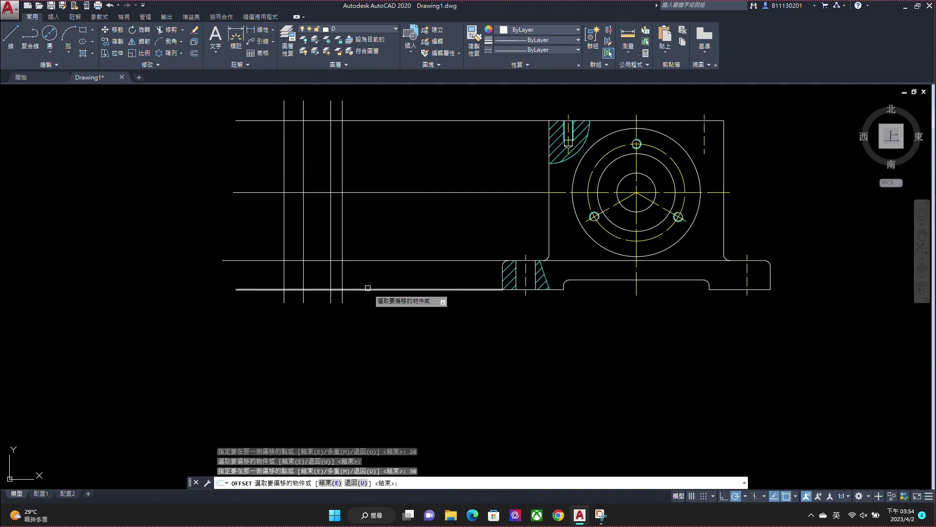
# Step: Offset the bottom line up 5 and the top line down 66
pyautogui.click(368, 289)
pyautogui.write('3')
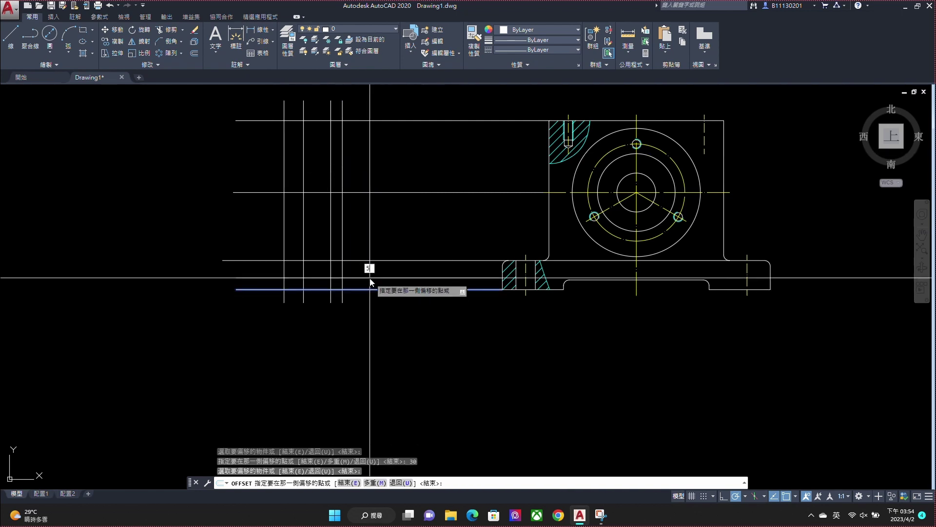
pyautogui.press('Return')
pyautogui.moveTo(381, 203); pyautogui.dragTo(402, 270, button='middle')
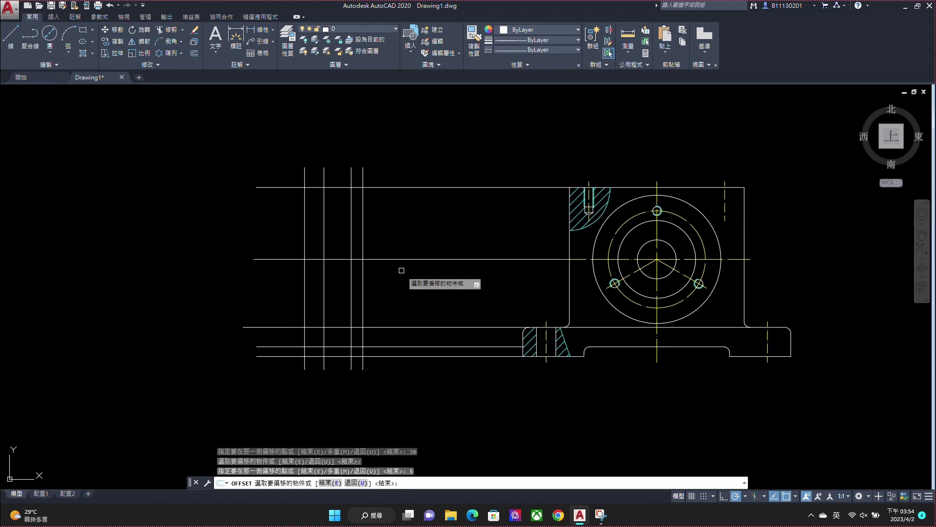
pyautogui.click(382, 188)
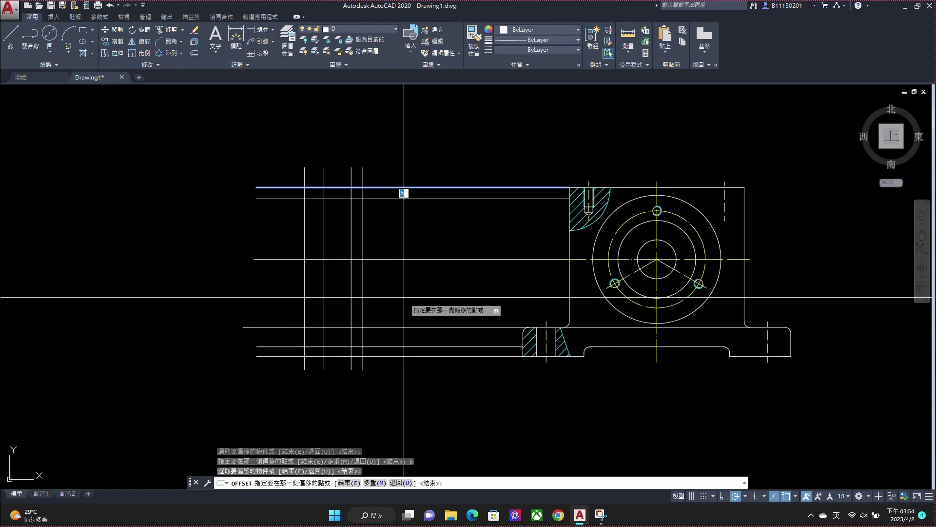
pyautogui.press('Return')
pyautogui.press('Escape')
pyautogui.write('tr')
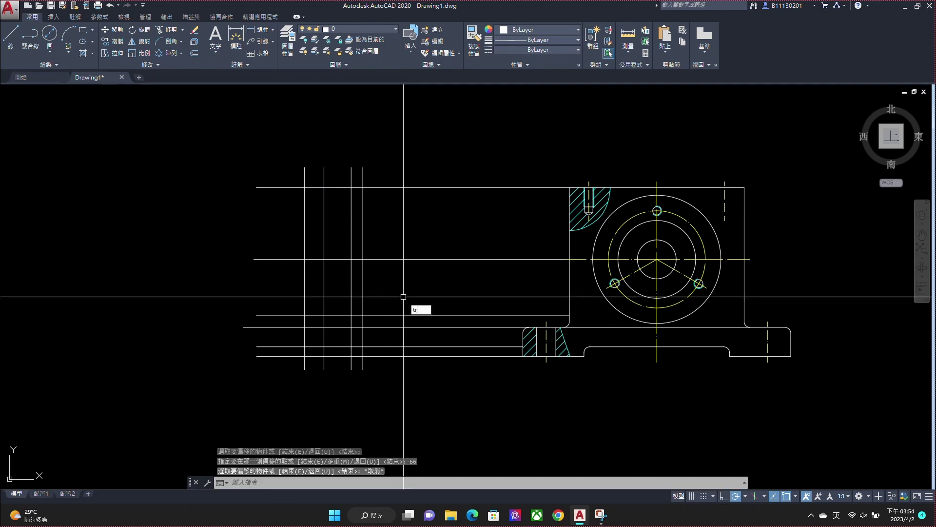
pyautogui.press('Return')
pyautogui.press('Return')
# Step: Trim the left stubs, the lines between the views and the bottom line ends
pyautogui.click(390, 167)
pyautogui.click(268, 162)
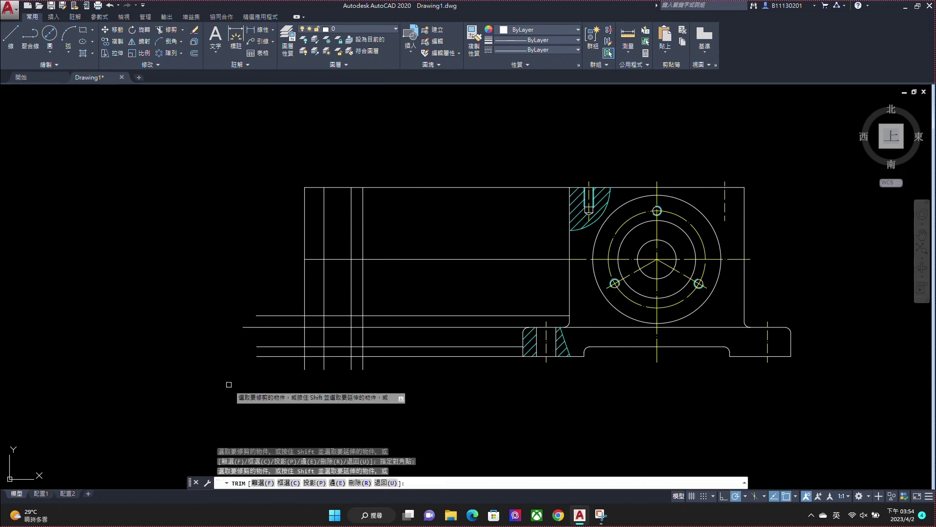
pyautogui.click(286, 236)
pyautogui.click(268, 363)
pyautogui.click(450, 167)
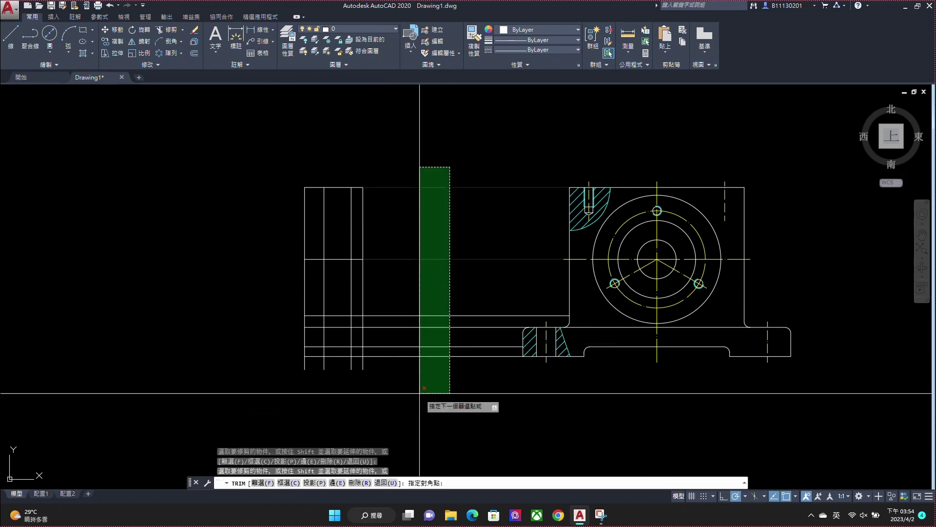
pyautogui.click(420, 393)
pyautogui.click(390, 366)
pyautogui.click(282, 389)
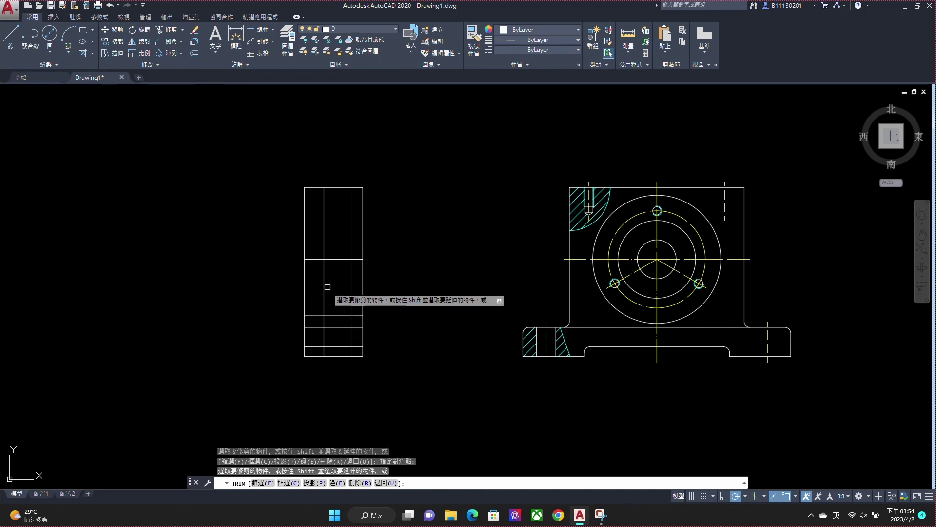
pyautogui.click(357, 188)
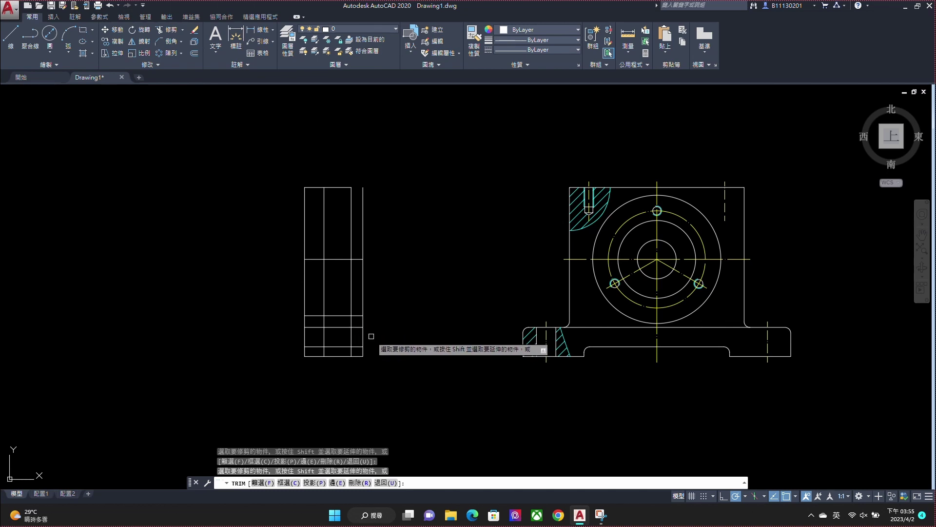
# Step: Trim the top-left and lower-left excess of the outline and remove the leftover short line
pyautogui.click(323, 179)
pyautogui.click(292, 237)
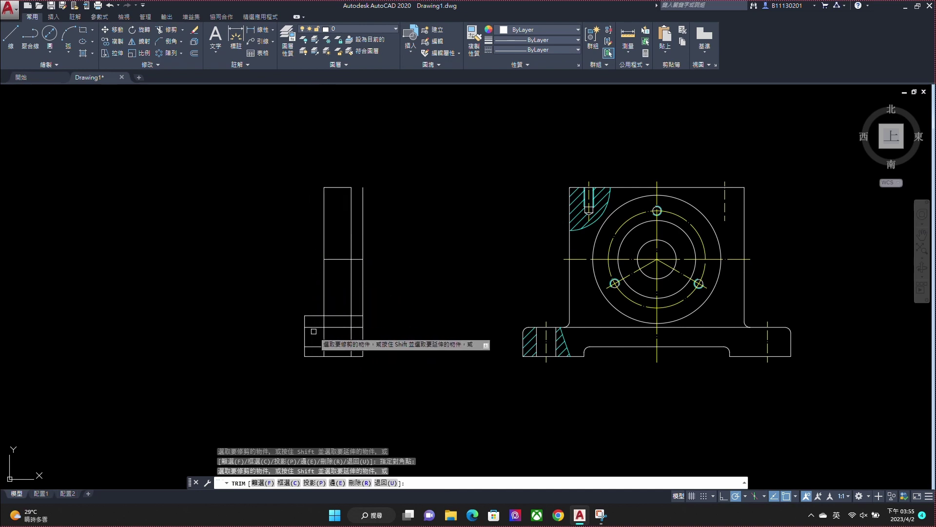
pyautogui.click(313, 292)
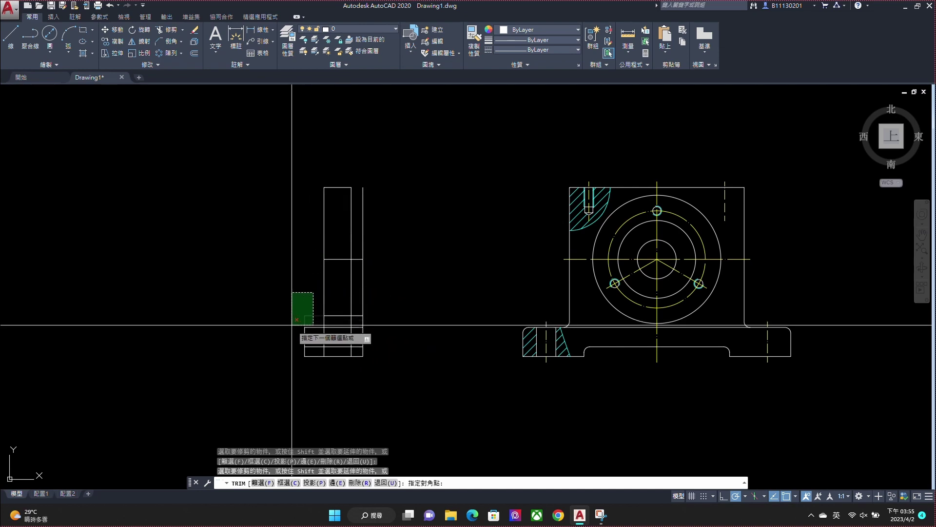
pyautogui.click(291, 324)
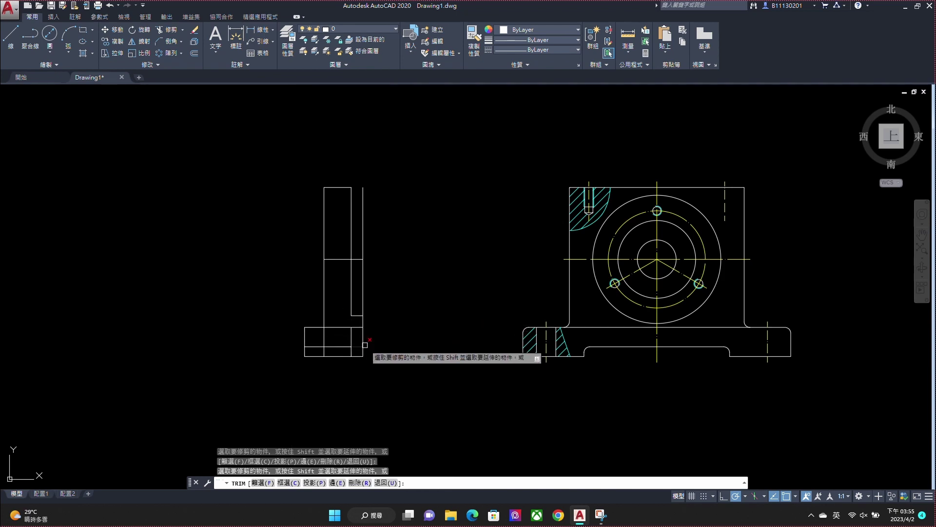
pyautogui.press('Escape')
pyautogui.click(353, 334)
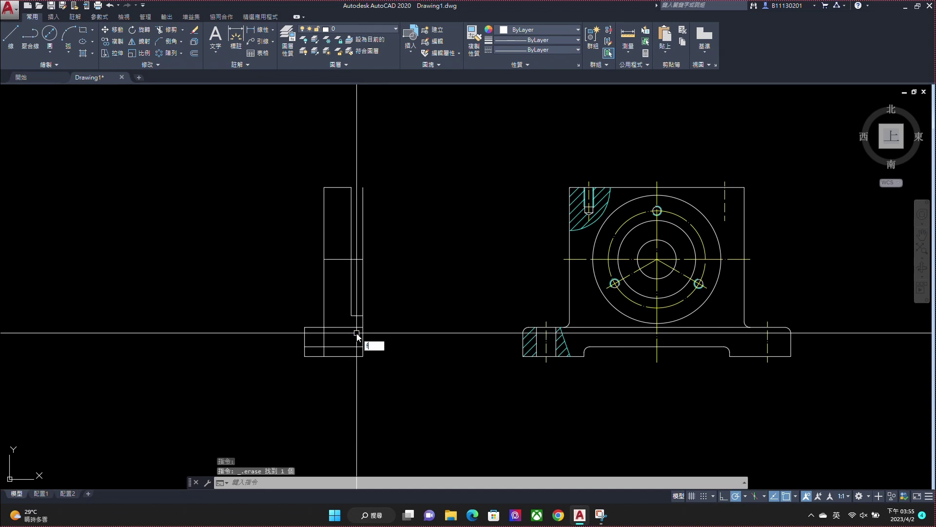
pyautogui.press('Return')
# Step: Fillet the inner corner between the side view's upright and base
pyautogui.click(324, 318)
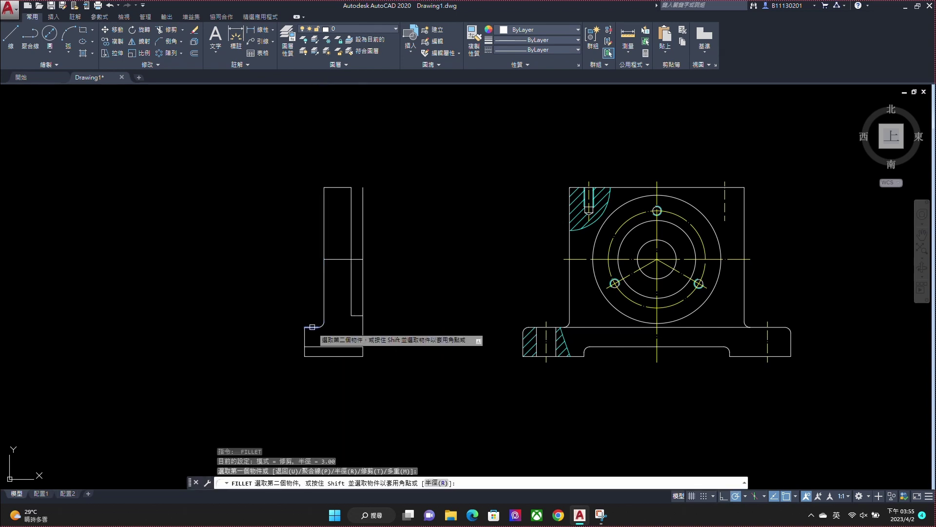
pyautogui.click(312, 326)
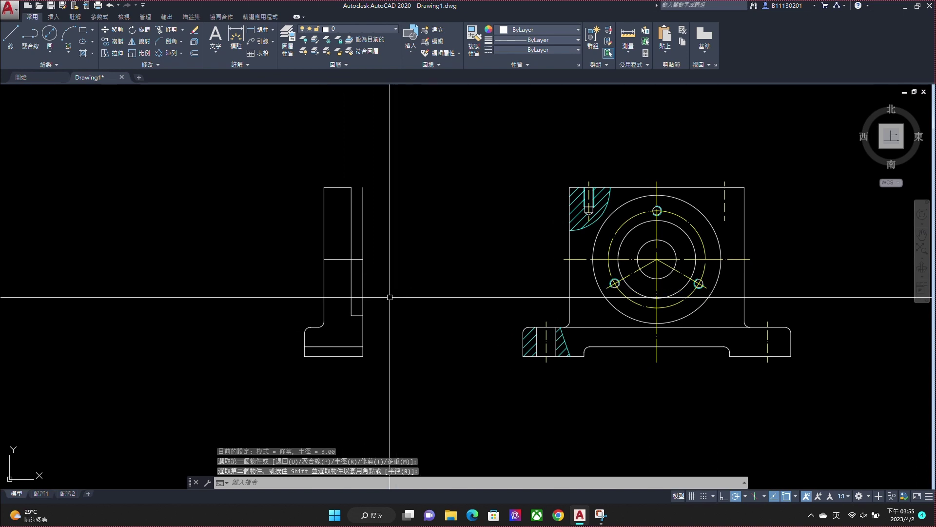
pyautogui.scroll(2, 350, 251)
pyautogui.press('Escape')
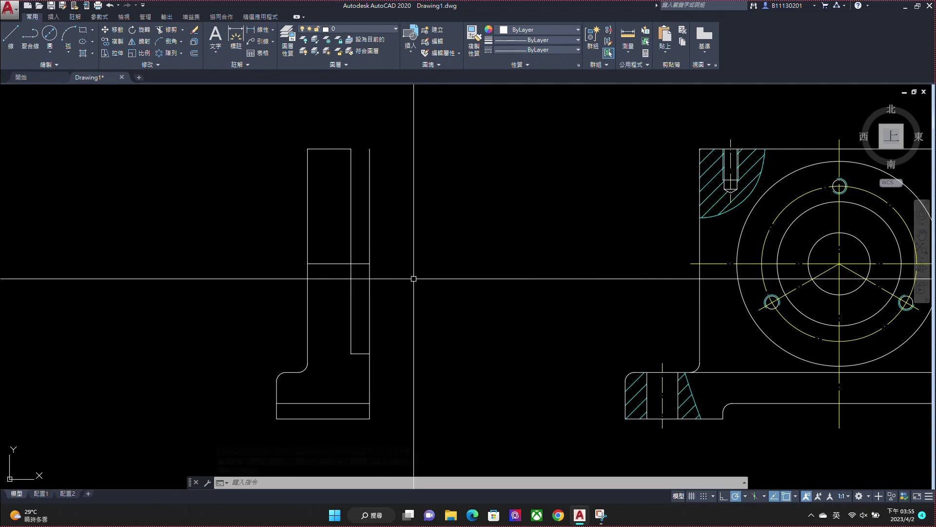
pyautogui.write('o')
pyautogui.press('Return')
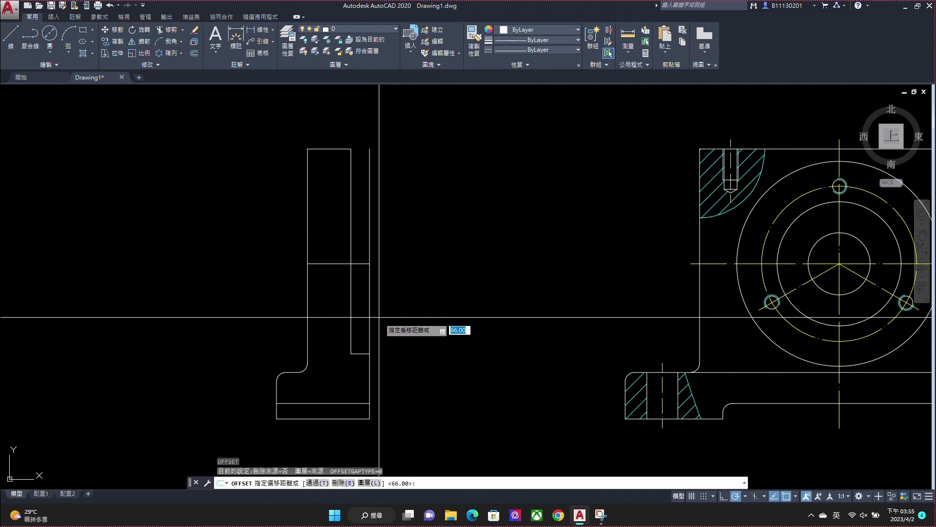
# Step: Offset the side view's right edge 18 inward and break off the new line's upper part
pyautogui.press('Return')
pyautogui.click(369, 317)
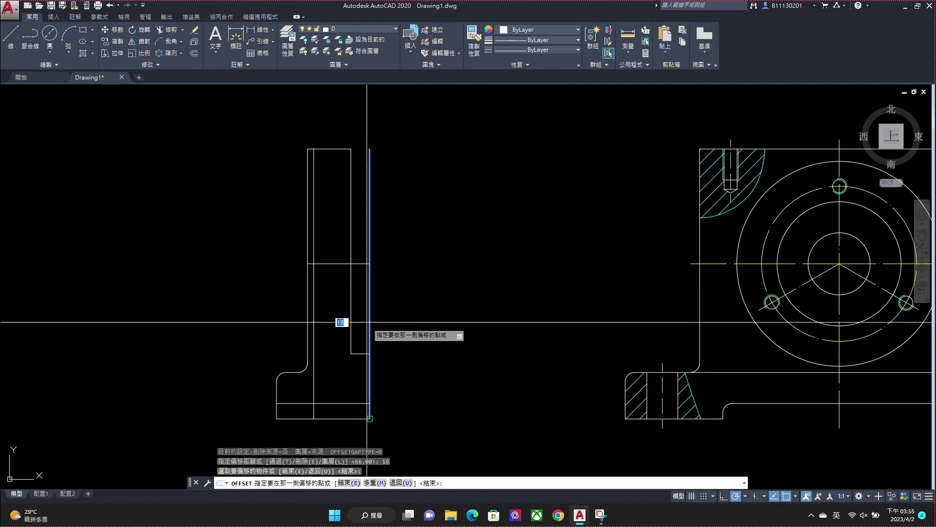
pyautogui.click(335, 341)
pyautogui.press('Escape')
pyautogui.press('Escape')
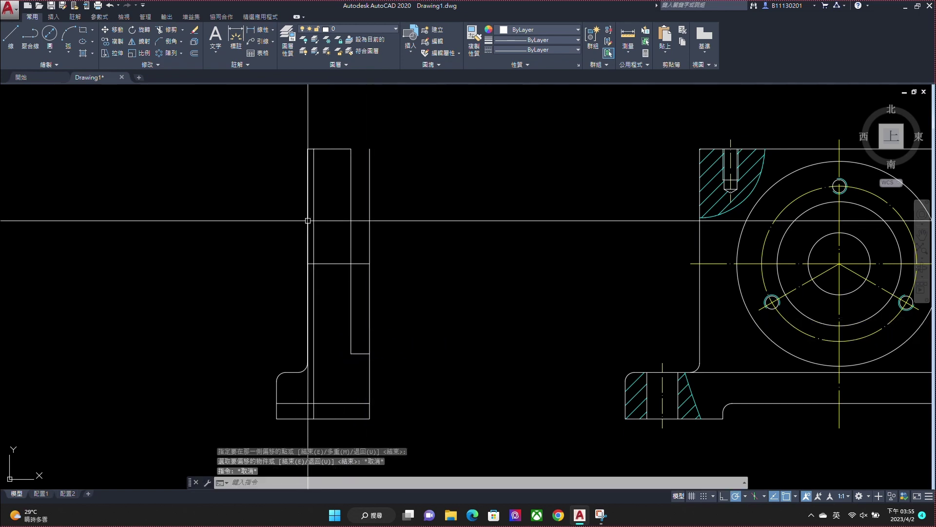
pyautogui.click(318, 200)
pyautogui.press('Escape')
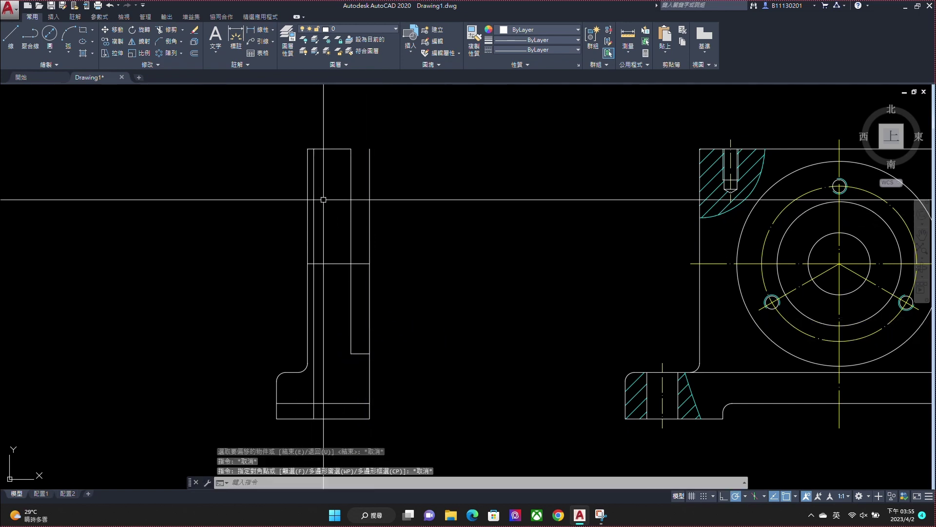
pyautogui.write('br')
pyautogui.press('Return')
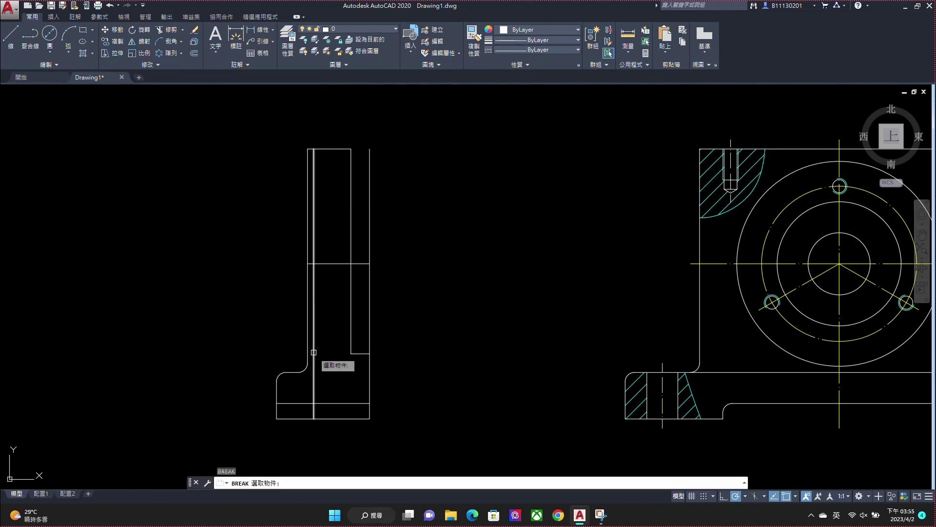
pyautogui.click(313, 359)
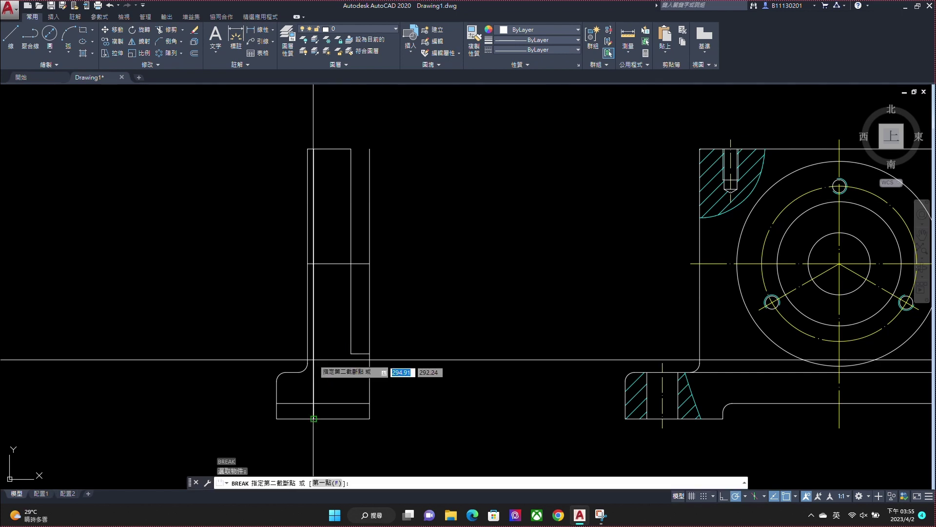
pyautogui.click(427, 131)
pyautogui.moveTo(330, 389); pyautogui.dragTo(326, 329, button='middle')
pyautogui.press('Escape')
# Step: Move the long right vertical line onto the yellow centre-line layer
pyautogui.click(308, 329)
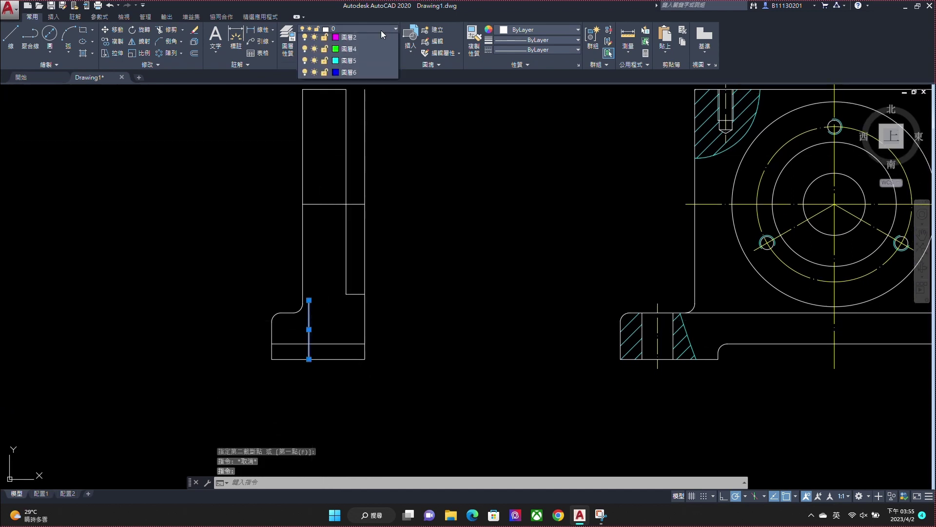
pyautogui.click(382, 30)
pyautogui.press('Escape')
pyautogui.click(381, 195)
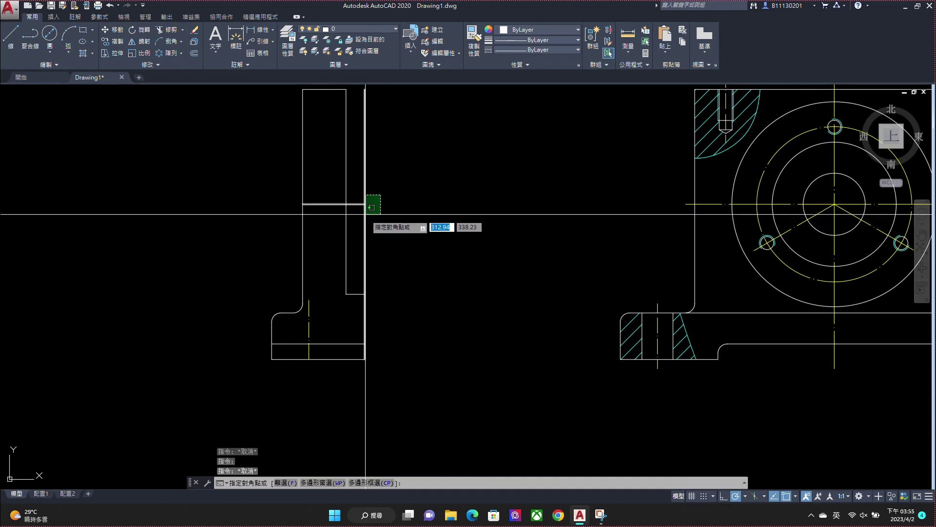
pyautogui.click(363, 182)
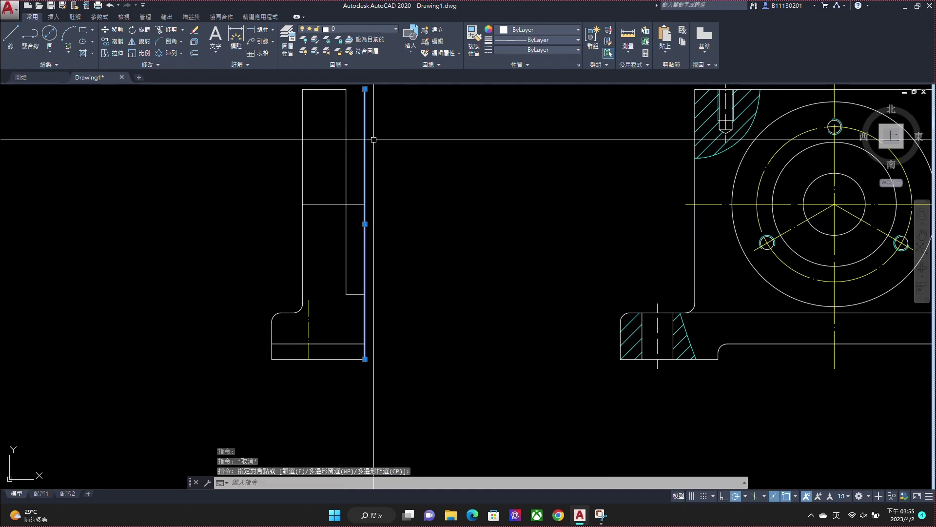
pyautogui.click(384, 28)
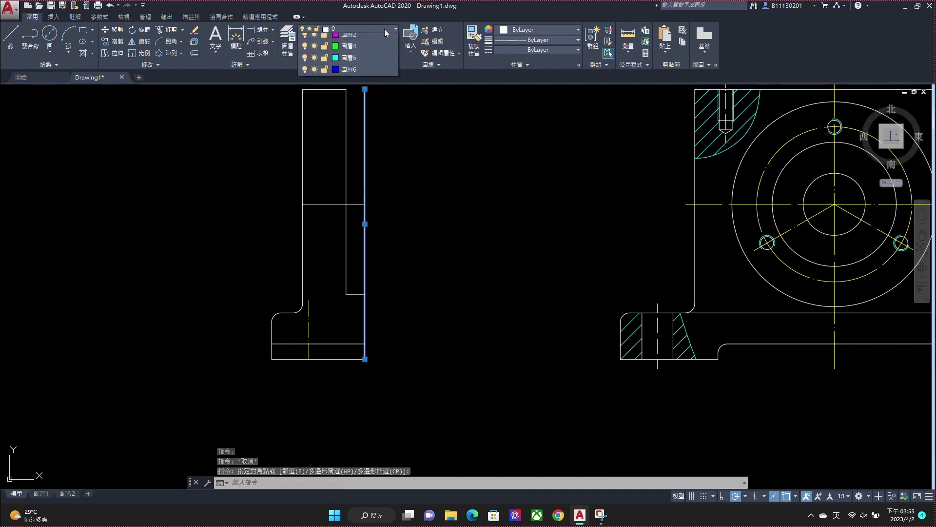
pyautogui.click(363, 74)
pyautogui.press('Escape')
pyautogui.press('Escape')
pyautogui.click(353, 173)
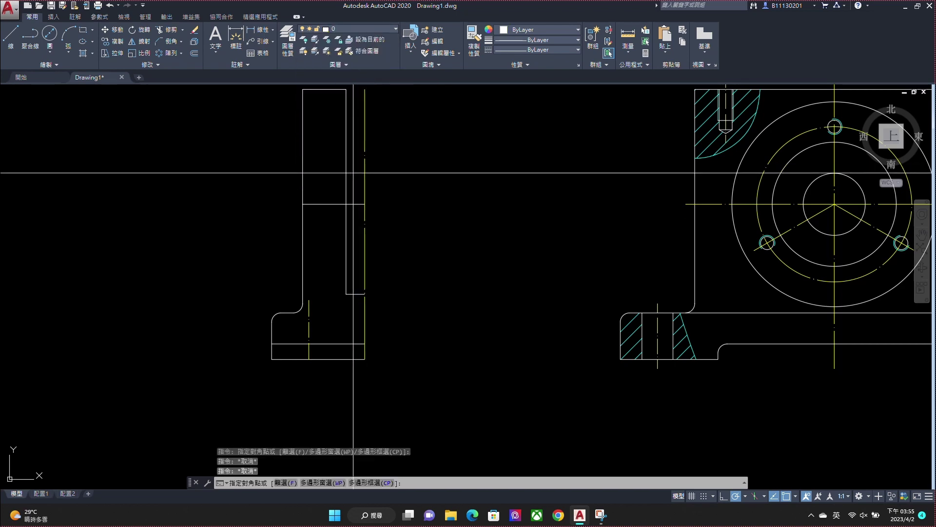
# Step: Mirror the half outline about the centre line, keeping the original
pyautogui.click(233, 378)
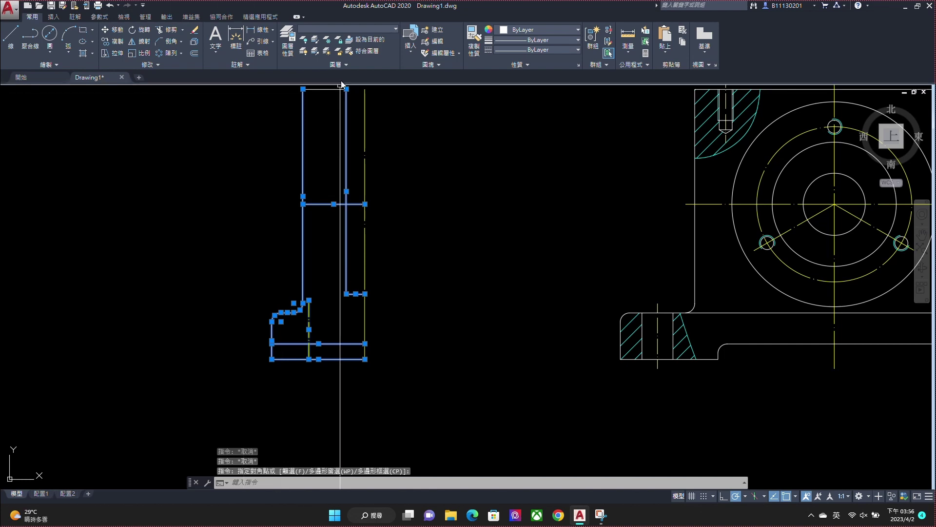
pyautogui.write('mi')
pyautogui.press('Return')
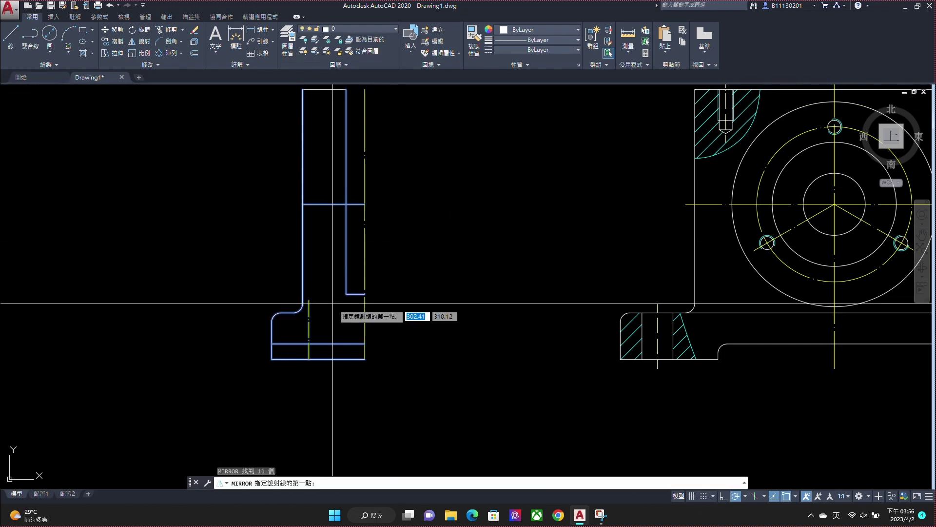
pyautogui.click(364, 293)
pyautogui.click(365, 343)
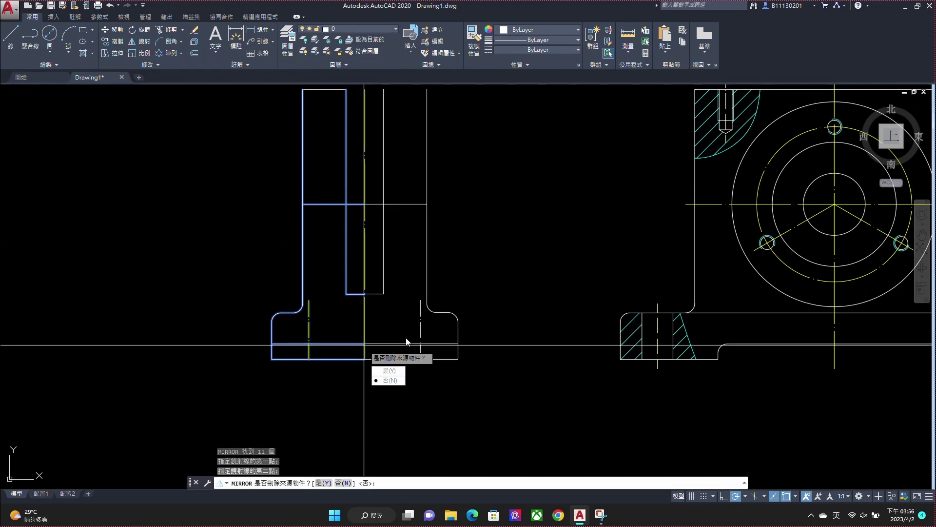
pyautogui.click(400, 381)
pyautogui.press('Escape')
# Step: Delete the redundant upright segment and stretch the horizontal line to the right outer edge
pyautogui.moveTo(414, 208); pyautogui.dragTo(398, 260, button='middle')
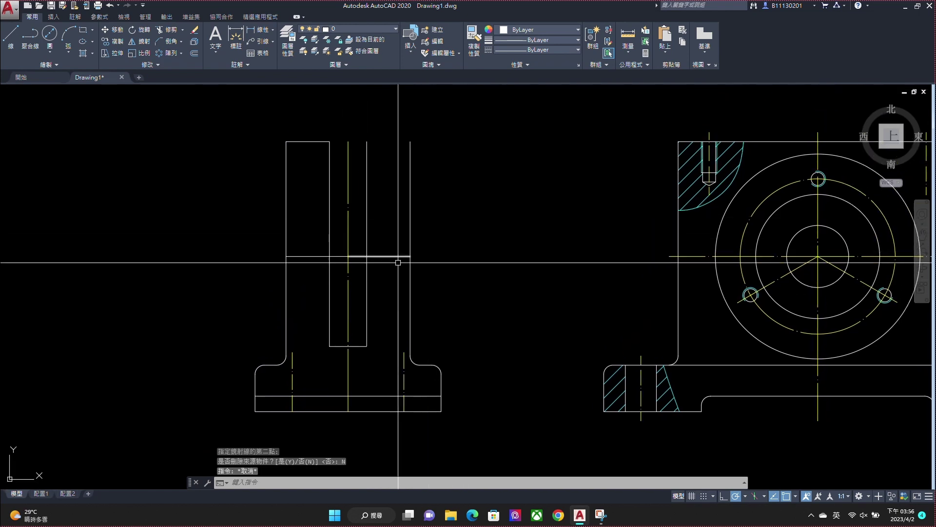
pyautogui.click(381, 257)
pyautogui.press('Delete')
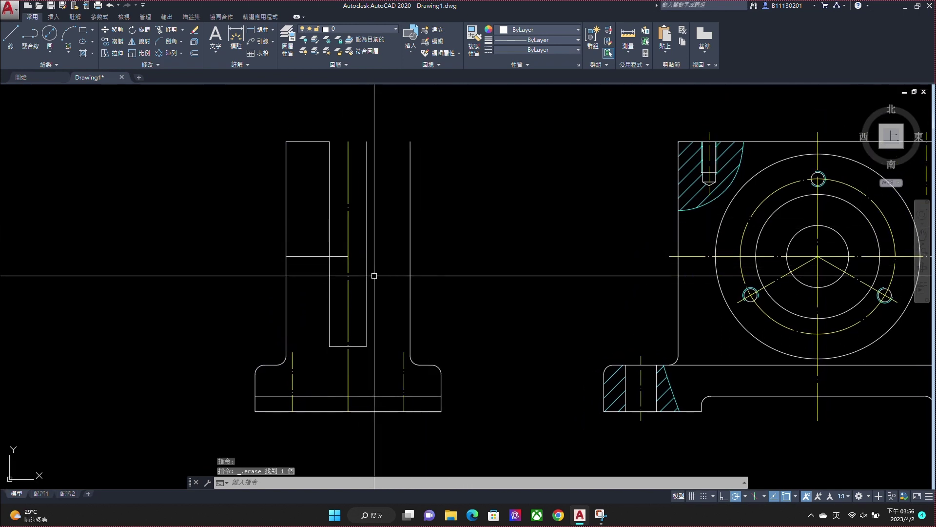
pyautogui.click(345, 255)
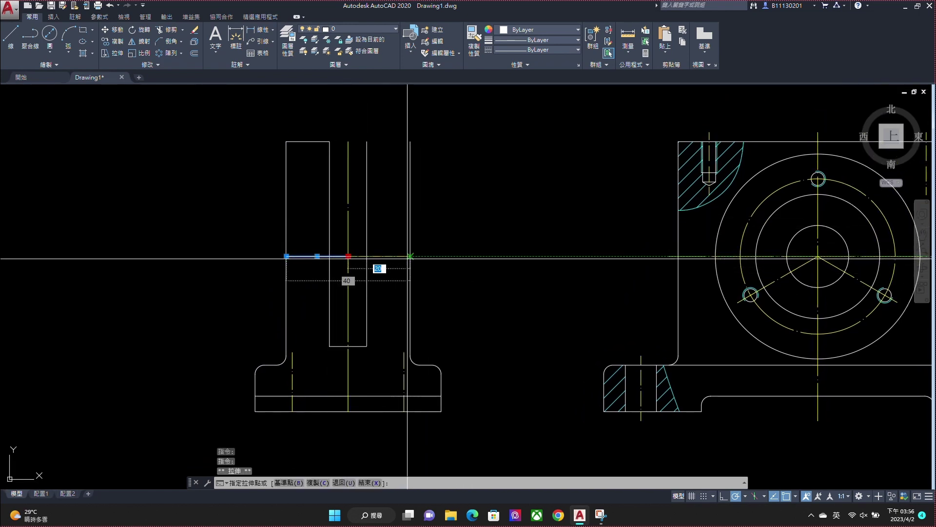
pyautogui.click(410, 255)
pyautogui.press('Escape')
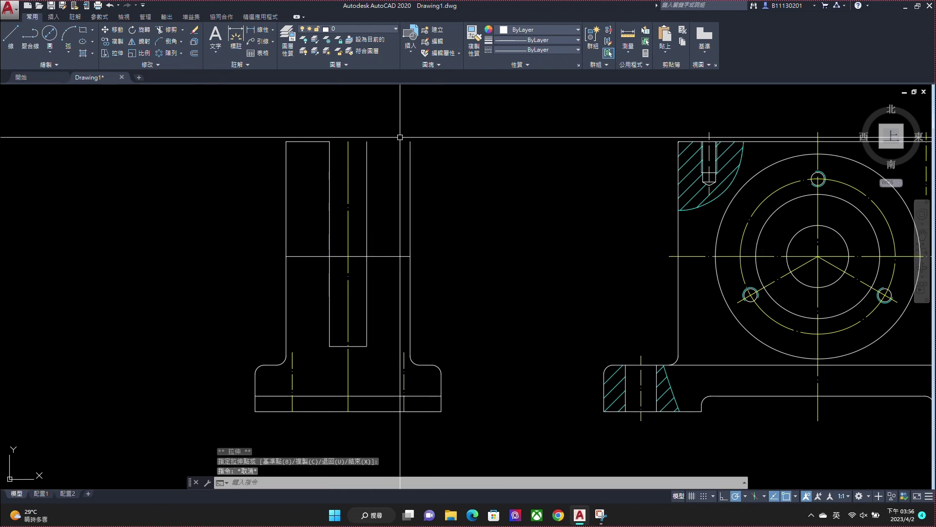
pyautogui.write('l')
pyautogui.press('Return')
pyautogui.click(367, 141)
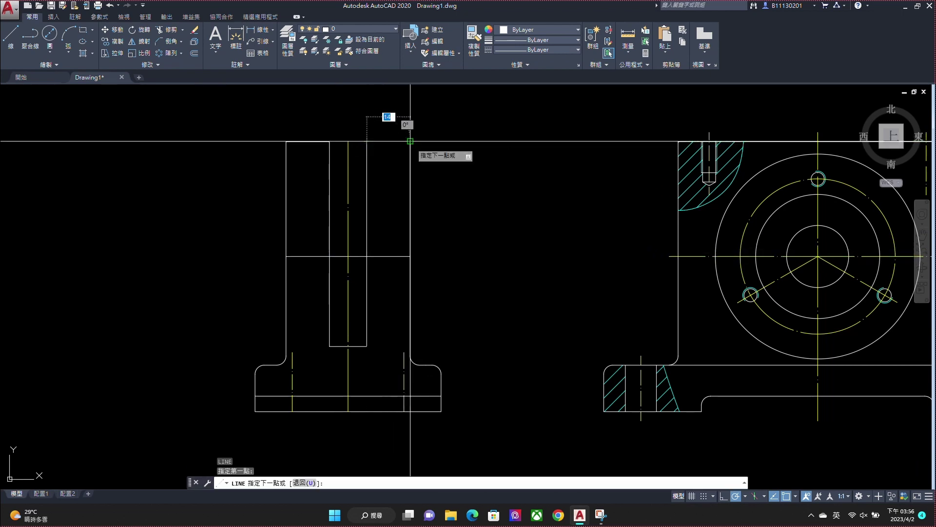
# Step: Close the slot top with a line and offset the horizontal line up 10, 20 and 33
pyautogui.click(410, 141)
pyautogui.press('Escape')
pyautogui.press('Return')
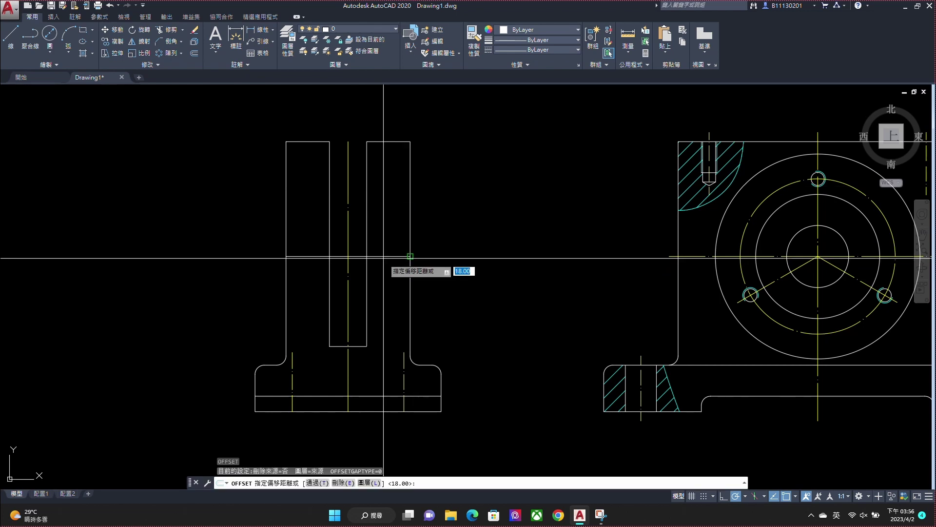
pyautogui.press('Return')
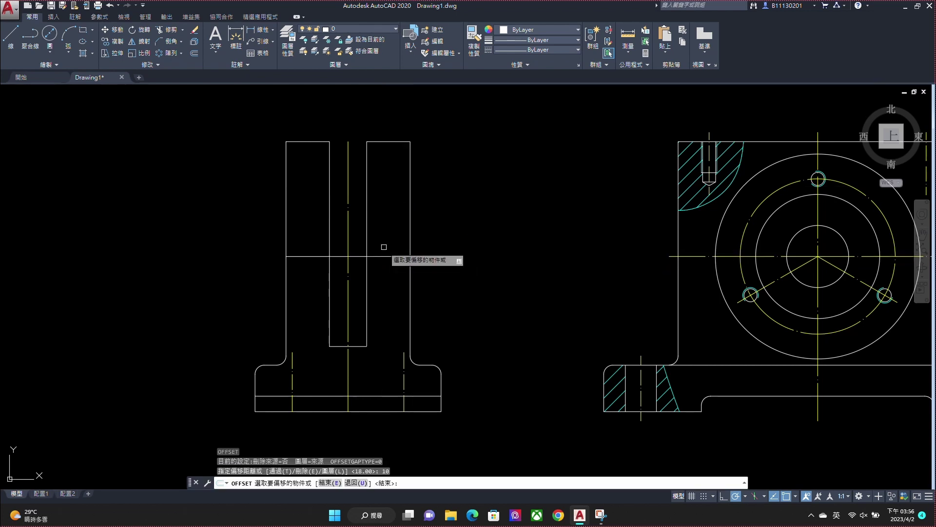
pyautogui.click(380, 256)
pyautogui.click(385, 256)
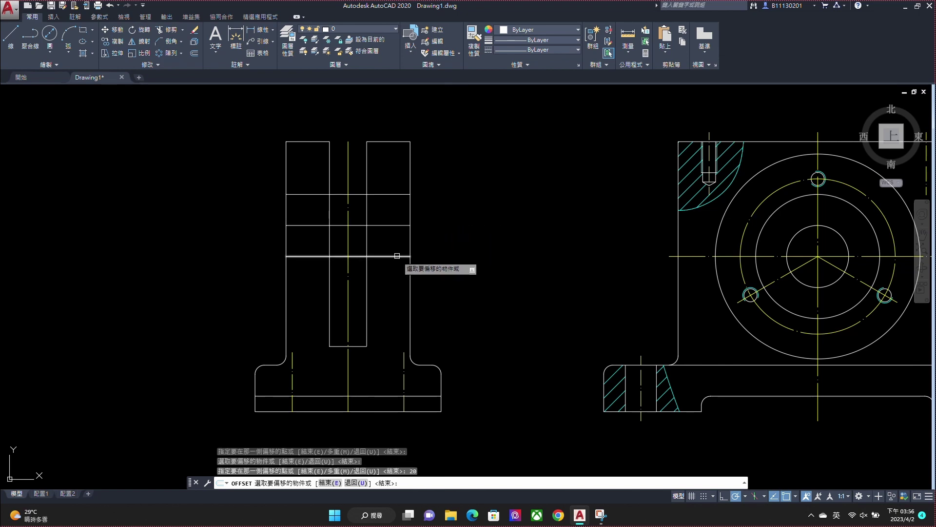
pyautogui.press('Return')
pyautogui.write('3')
pyautogui.press('Return')
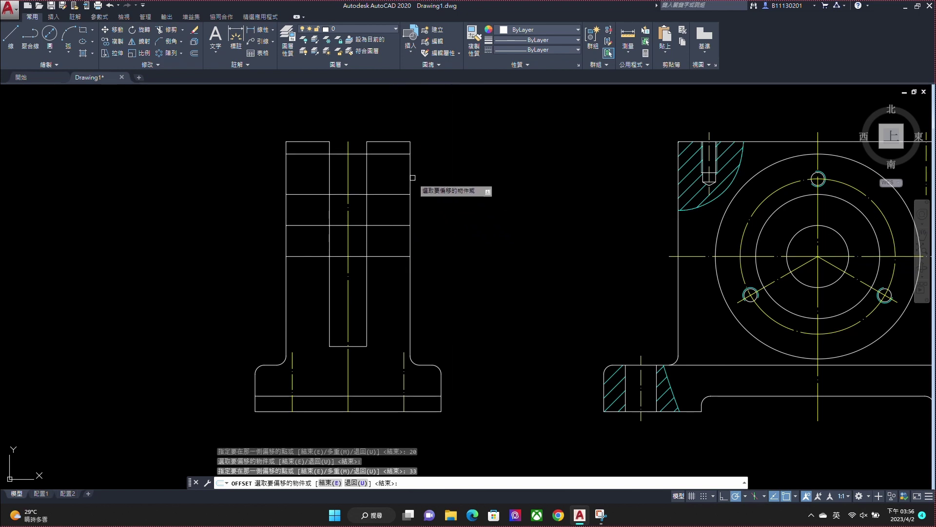
# Step: Offset the right outer edge by 2 and the lower horizontal line up 25
pyautogui.click(411, 178)
pyautogui.press('Return')
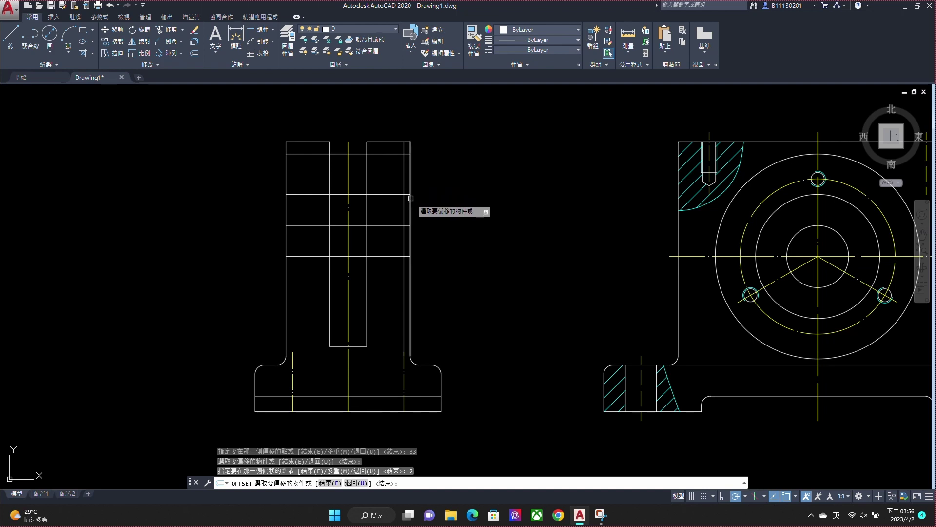
pyautogui.click(409, 256)
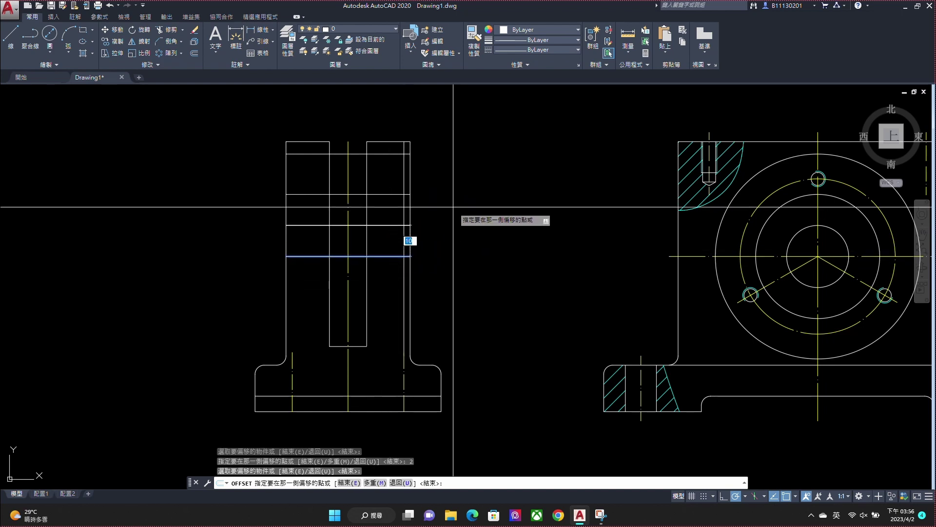
pyautogui.write('25')
pyautogui.press('Return')
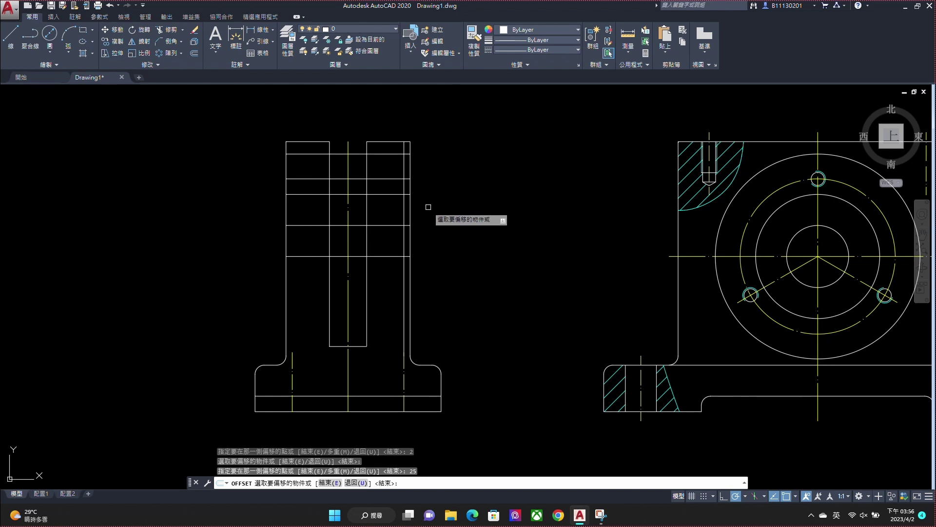
pyautogui.click(400, 180)
pyautogui.press('Escape')
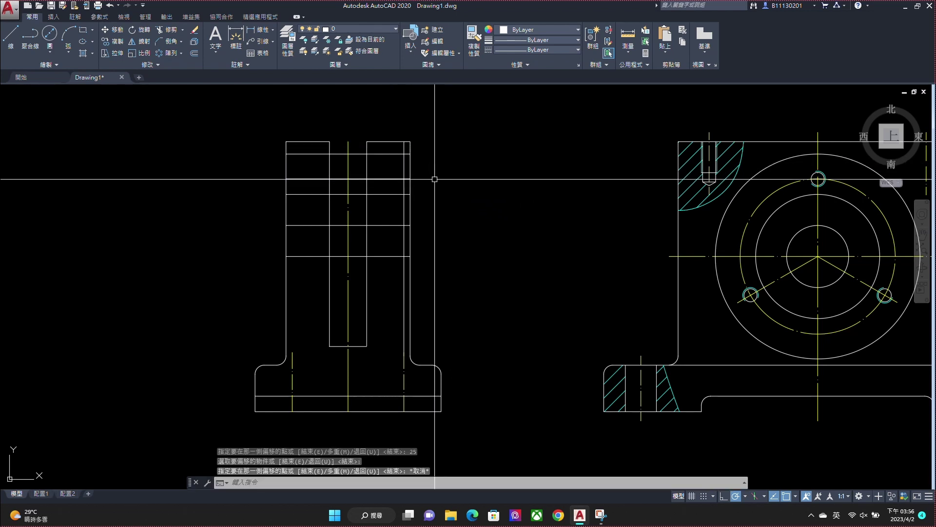
pyautogui.write('tr')
pyautogui.press('Return')
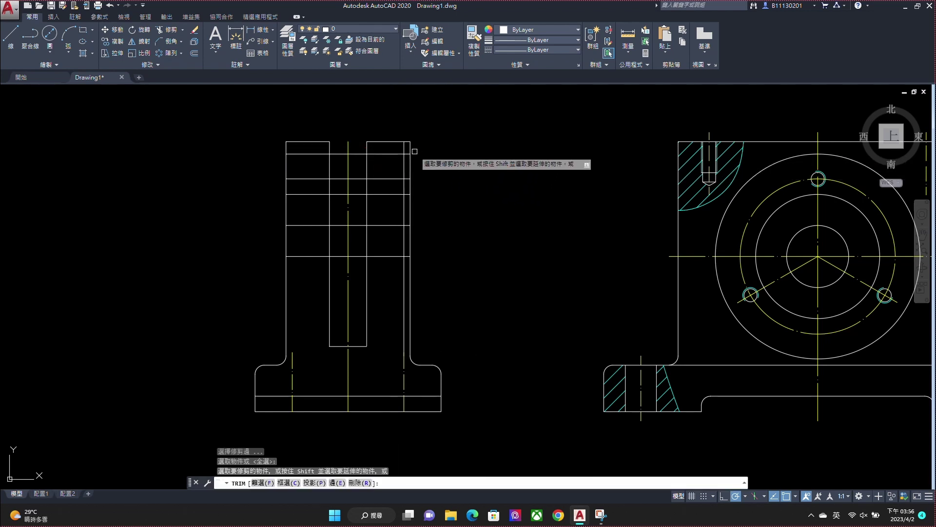
# Step: Trim the extra segment in the left column and select two surplus horizontal lines
pyautogui.click(397, 155)
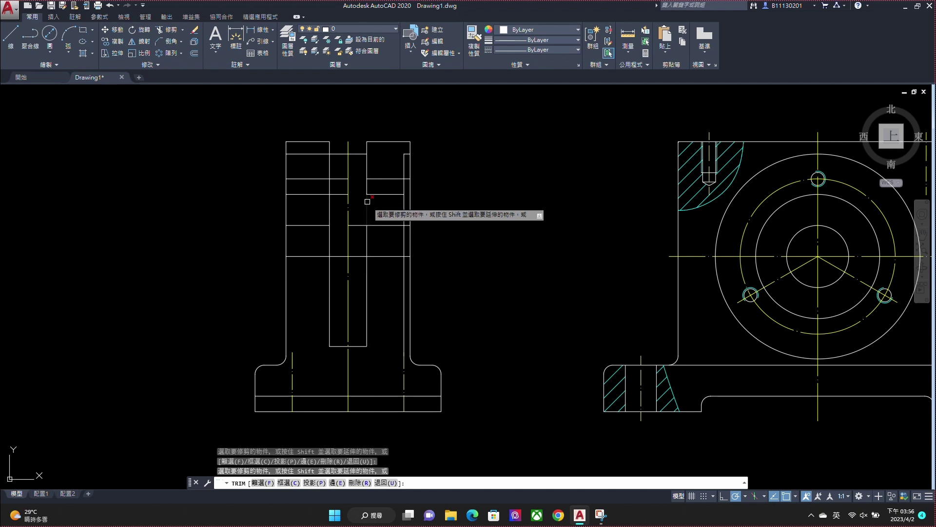
pyautogui.press('Escape')
pyautogui.click(376, 225)
pyautogui.click(339, 192)
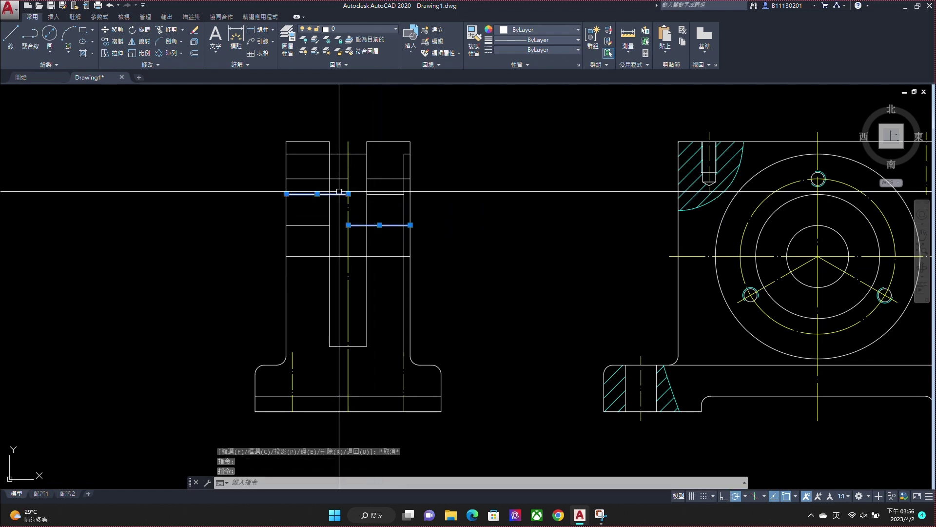
# Step: Delete the selected surplus lines, abandoning a started trim
pyautogui.press('Delete')
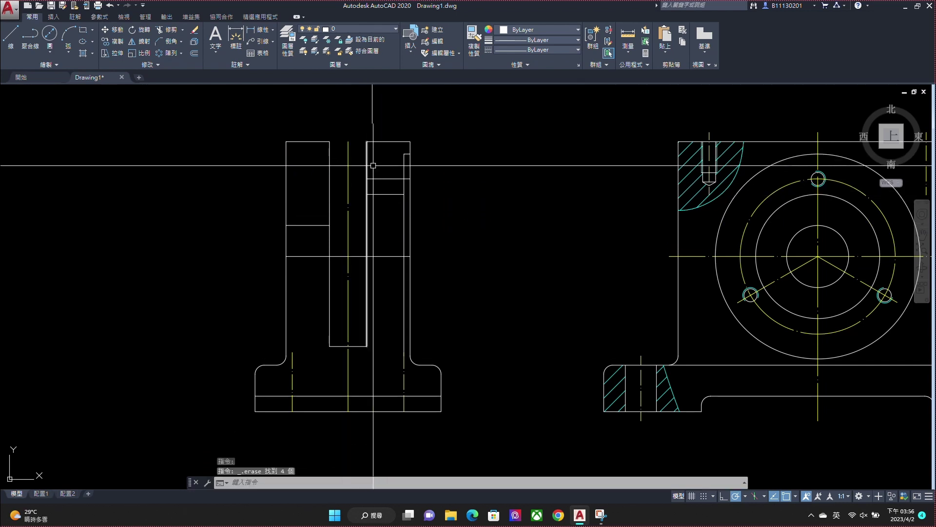
pyautogui.scroll(2, 410, 181)
pyautogui.scroll(2, 410, 181)
pyautogui.write('tr')
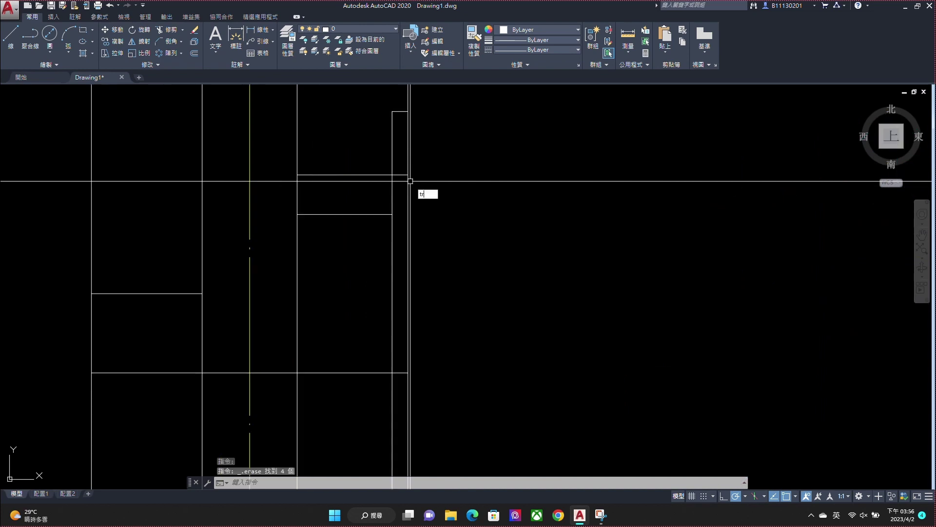
pyautogui.press('Return')
pyautogui.press('Escape')
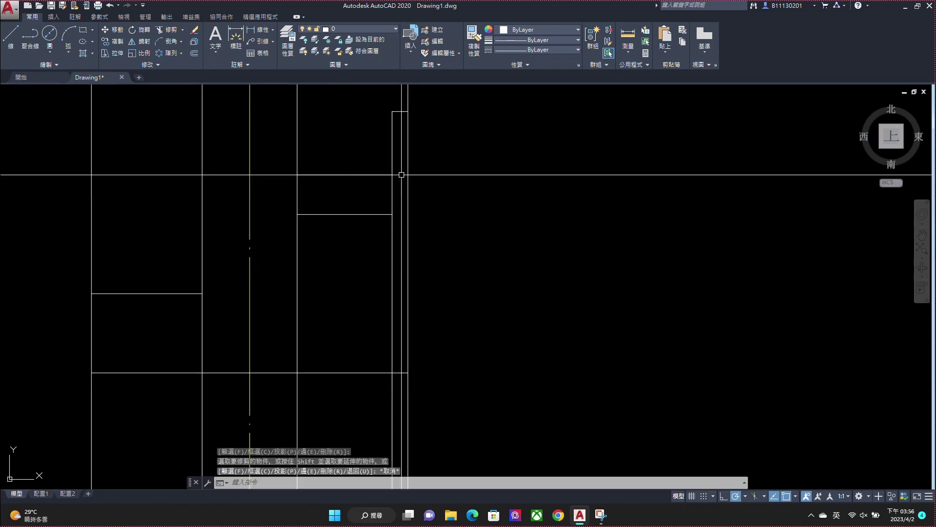
pyautogui.write('o')
# Step: Offset the horizontal line near the column top by 2.5, above and below
pyautogui.press('Return')
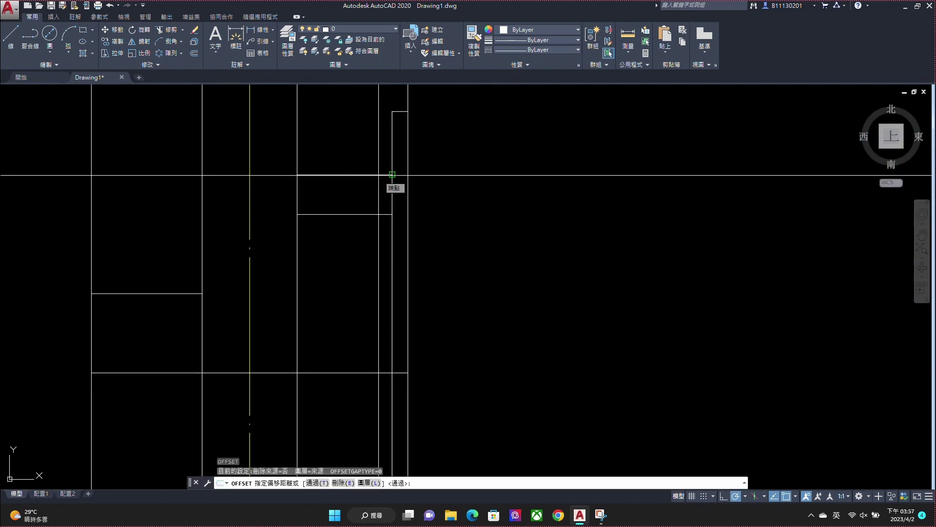
pyautogui.write('25')
pyautogui.press('Return')
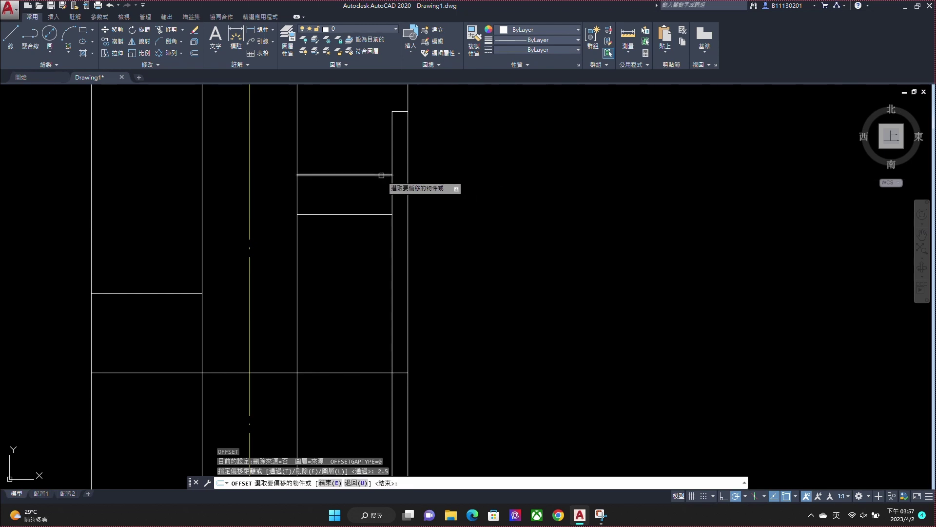
pyautogui.click(380, 175)
pyautogui.click(369, 153)
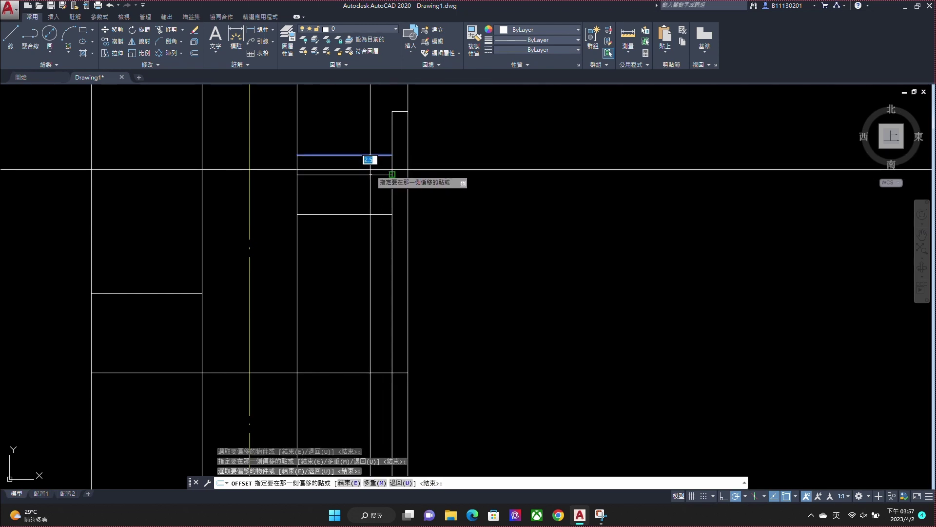
pyautogui.click(383, 174)
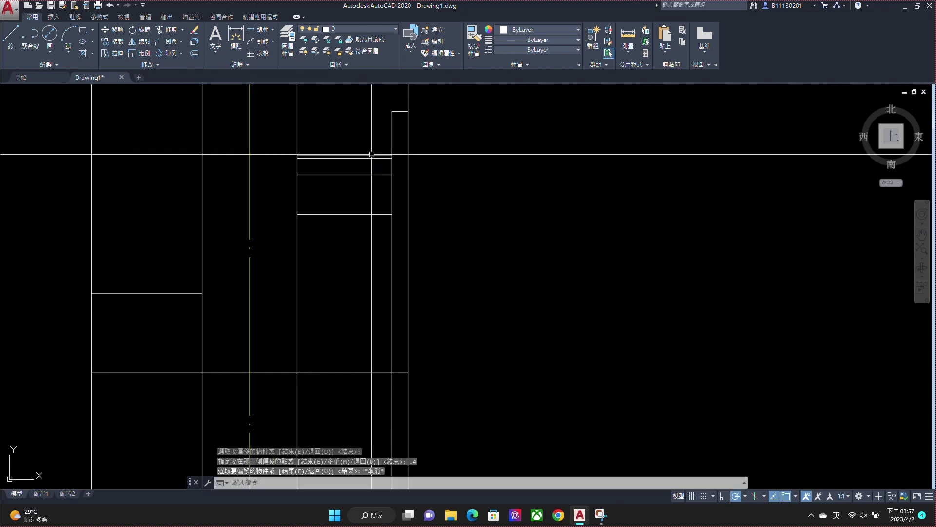
pyautogui.press('Escape')
# Step: Put the new offset lines on layer 圖層5
pyautogui.click(370, 155)
pyautogui.click(370, 30)
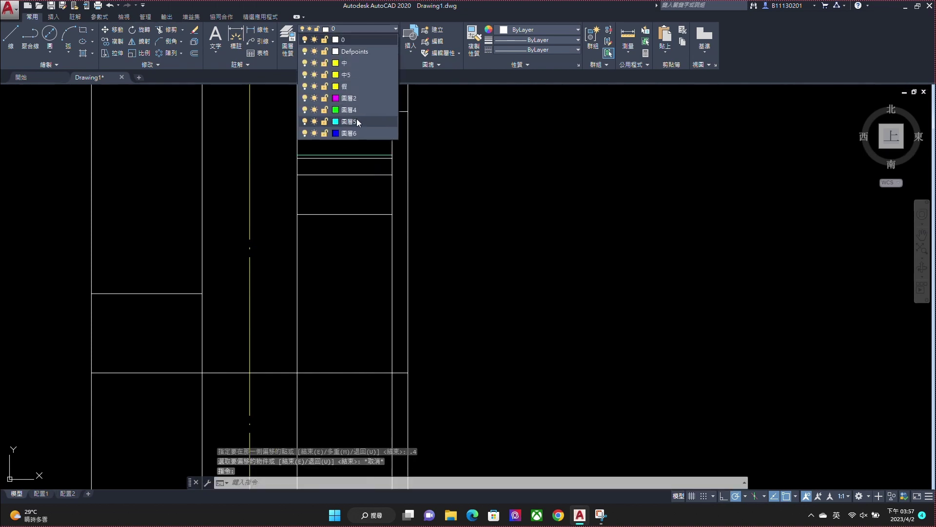
pyautogui.press('Escape')
# Step: Mirror the two thin cyan lines across the horizontal line, keeping the originals
pyautogui.click(361, 160)
pyautogui.click(358, 174)
pyautogui.write('mi')
pyautogui.press('Return')
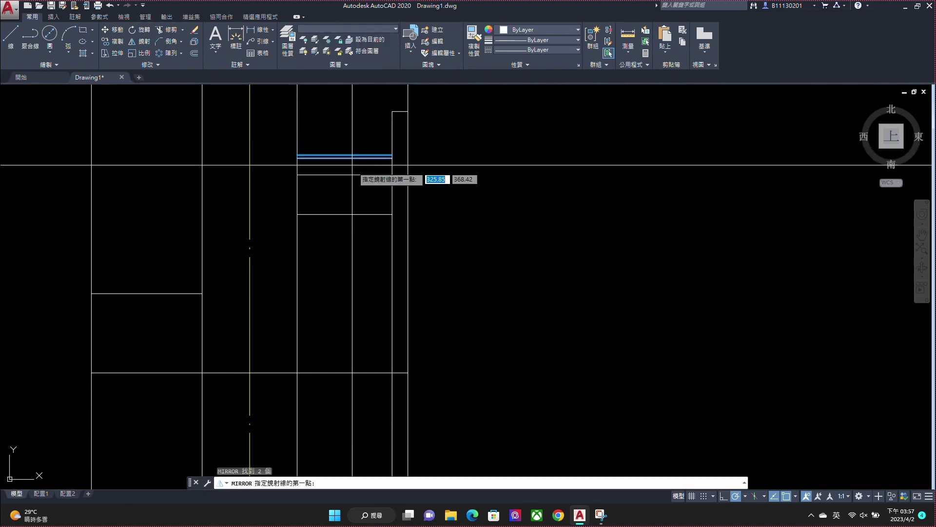
pyautogui.click(297, 174)
pyautogui.click(392, 174)
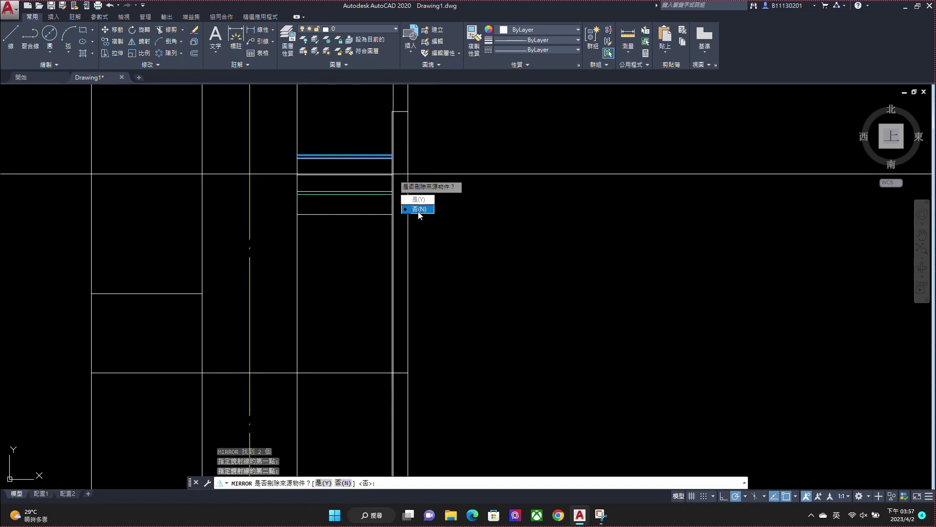
pyautogui.press('Return')
pyautogui.scroll(-4, 448, 165)
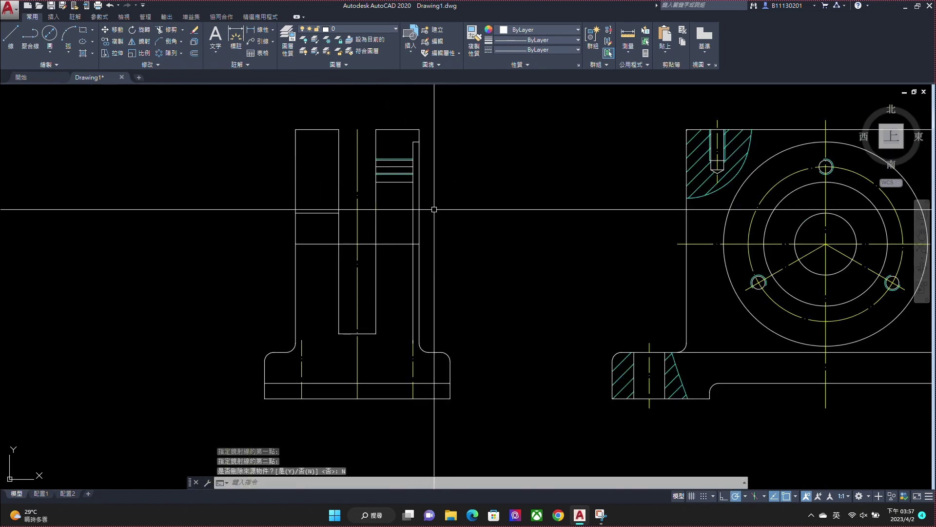
pyautogui.scroll(5, 415, 168)
# Step: Bevel two corners with 0.5-distance chamfers, then pan to the left view's groove
pyautogui.click(169, 31)
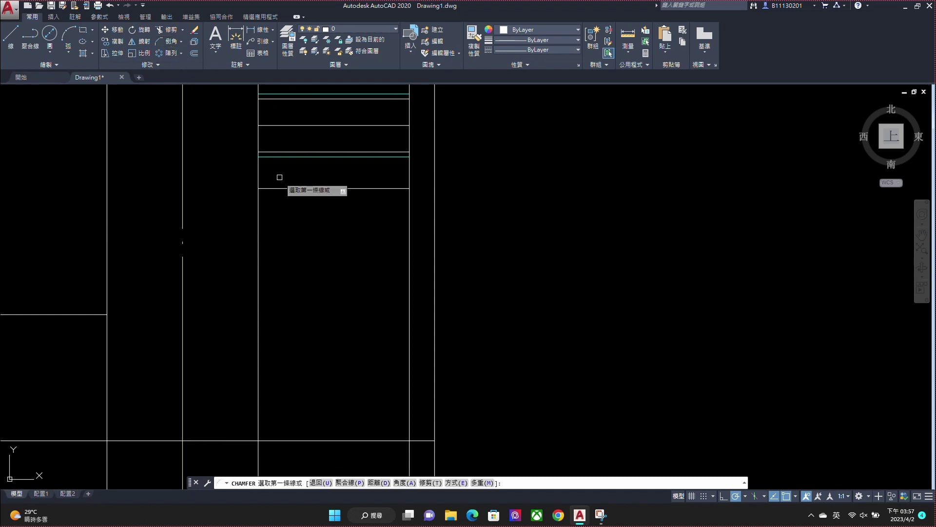
pyautogui.write('d')
pyautogui.press('Return')
pyautogui.write('.5')
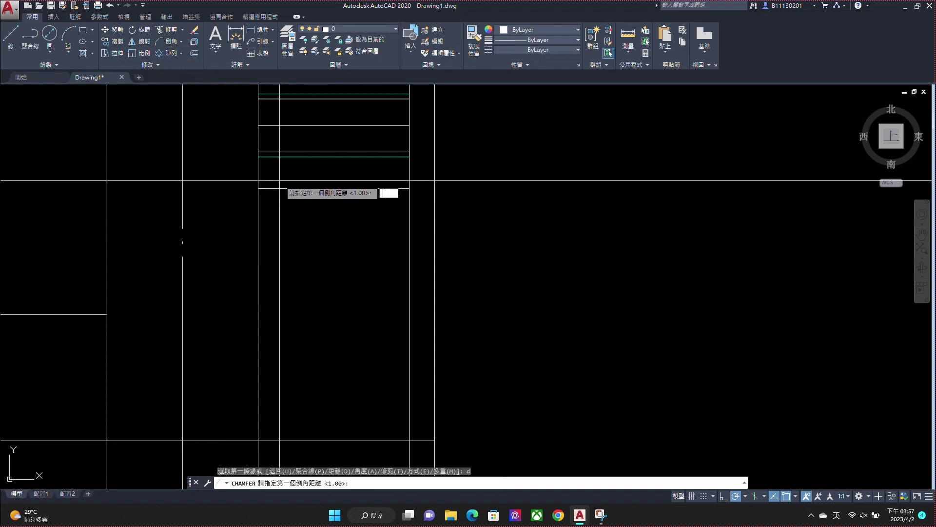
pyautogui.press('Return')
pyautogui.press('Return')
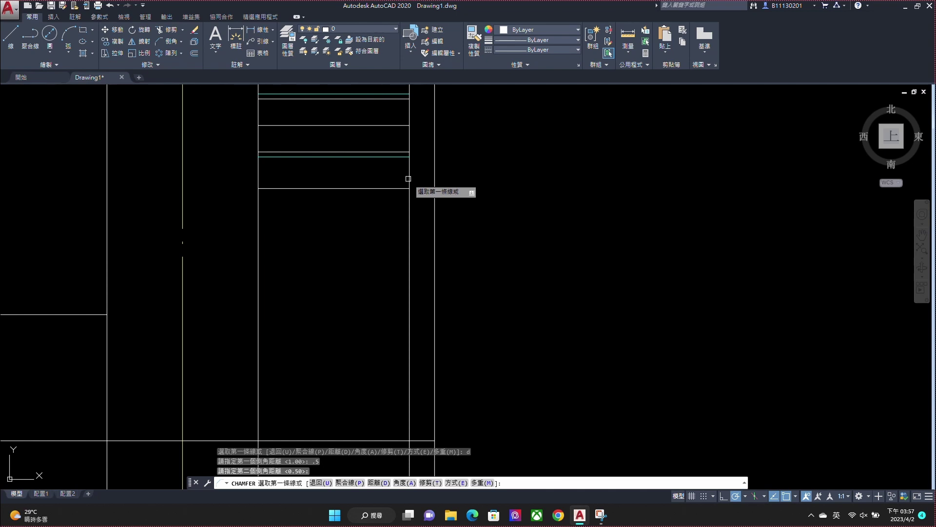
pyautogui.click(408, 178)
pyautogui.scroll(-2, 404, 184)
pyautogui.click(400, 186)
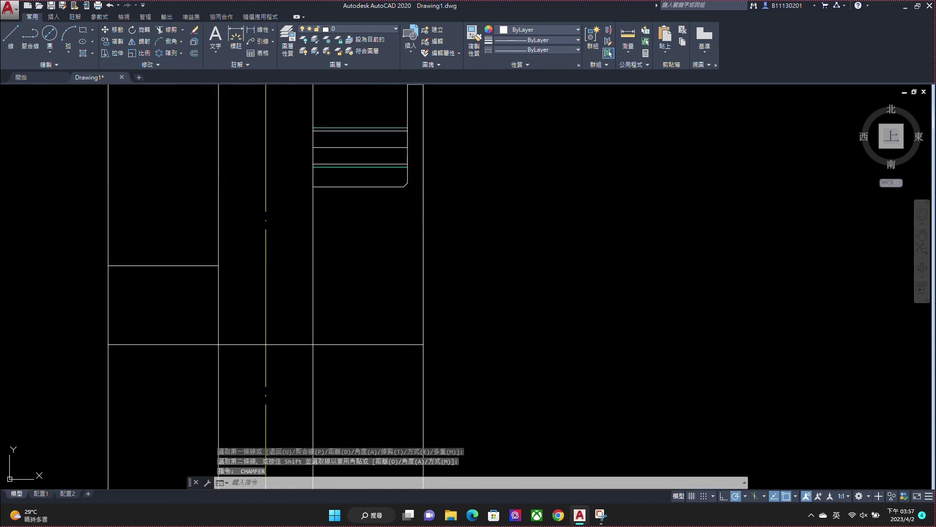
pyautogui.press('Return')
pyautogui.click(218, 243)
pyautogui.click(210, 266)
pyautogui.scroll(-2, 254, 186)
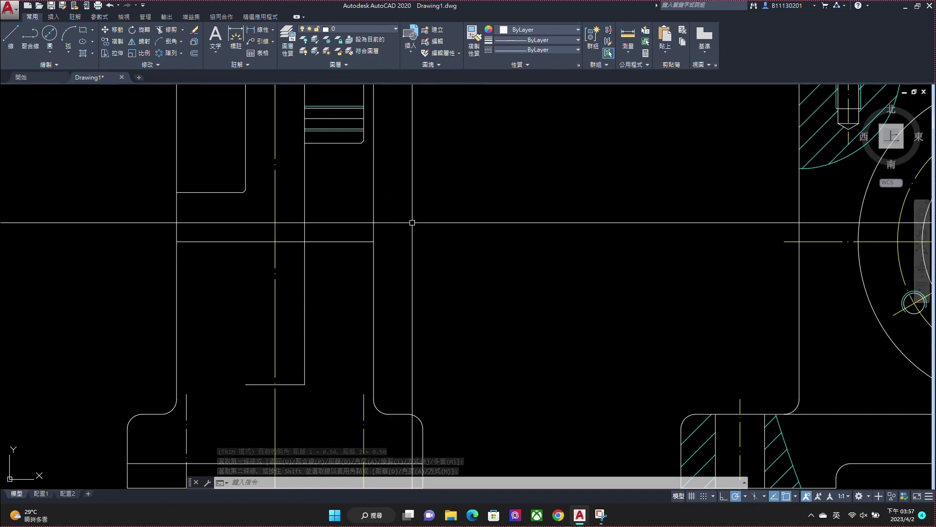
pyautogui.press('Escape')
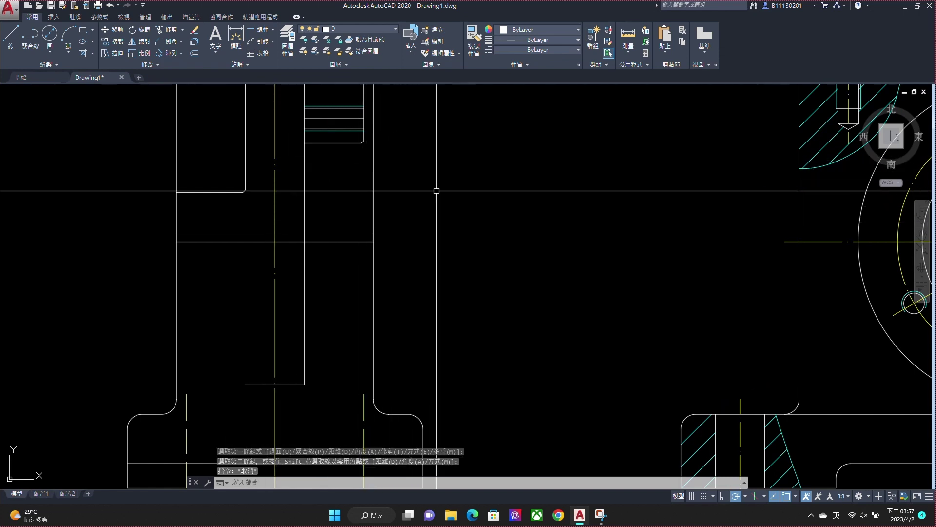
pyautogui.moveTo(437, 189); pyautogui.dragTo(450, 236, button='middle')
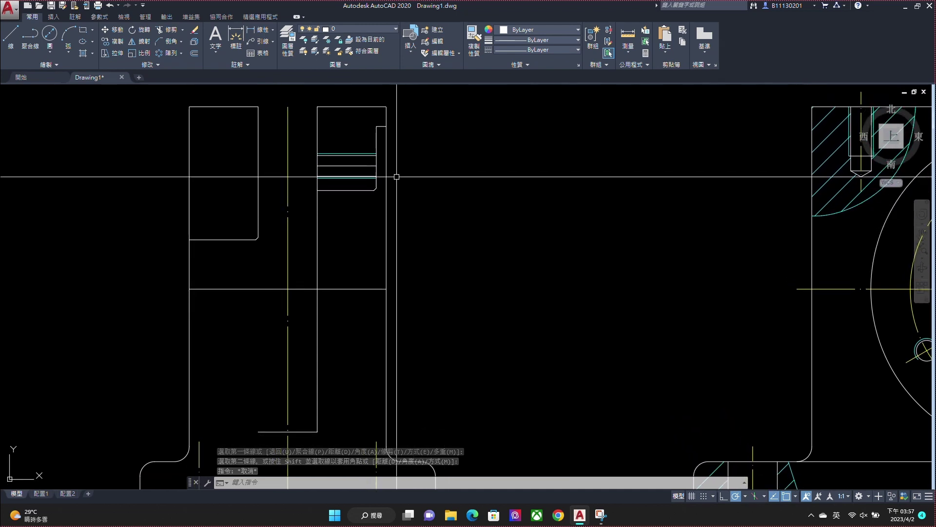
# Step: Move the short line across the groove onto the centre-line layer
pyautogui.click(358, 164)
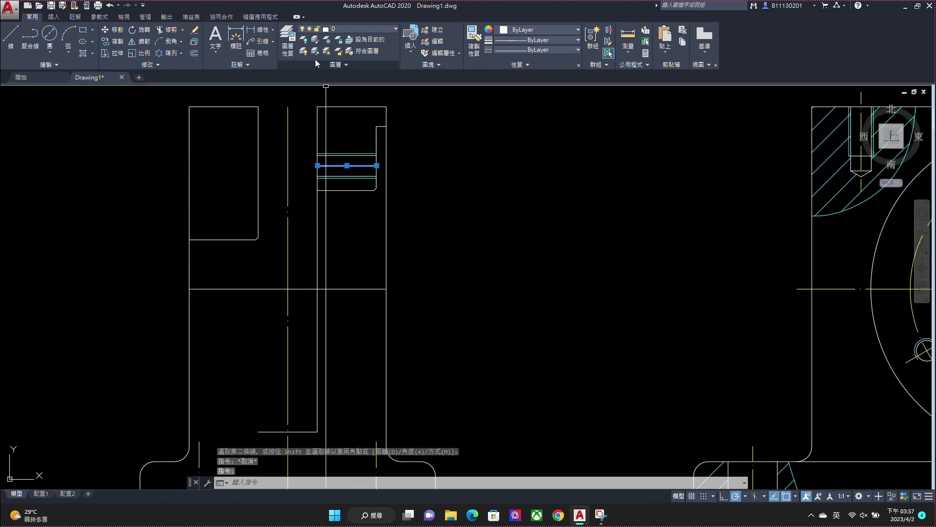
pyautogui.click(343, 31)
pyautogui.click(346, 74)
pyautogui.press('Escape')
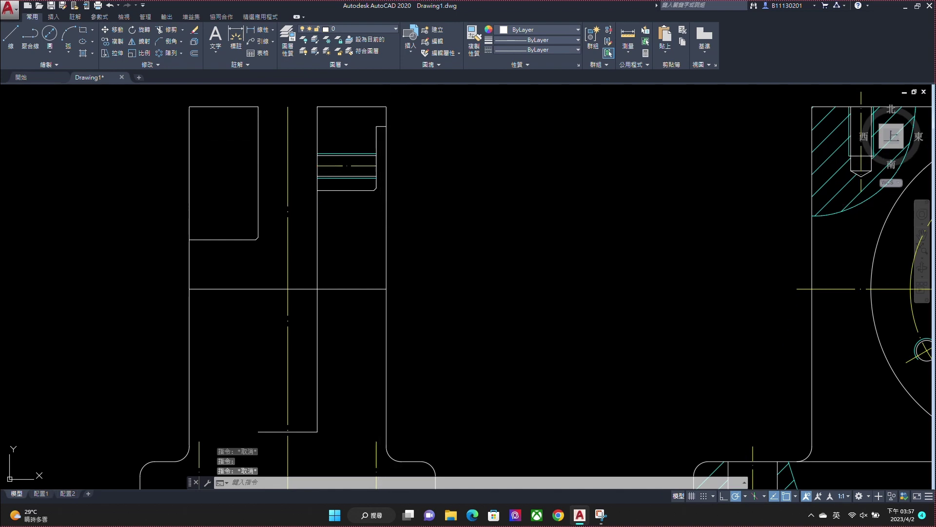
# Step: Lengthen the centre line by 3 at its picked end
pyautogui.write('len')
pyautogui.press('Return')
pyautogui.press('Return')
pyautogui.press('Return')
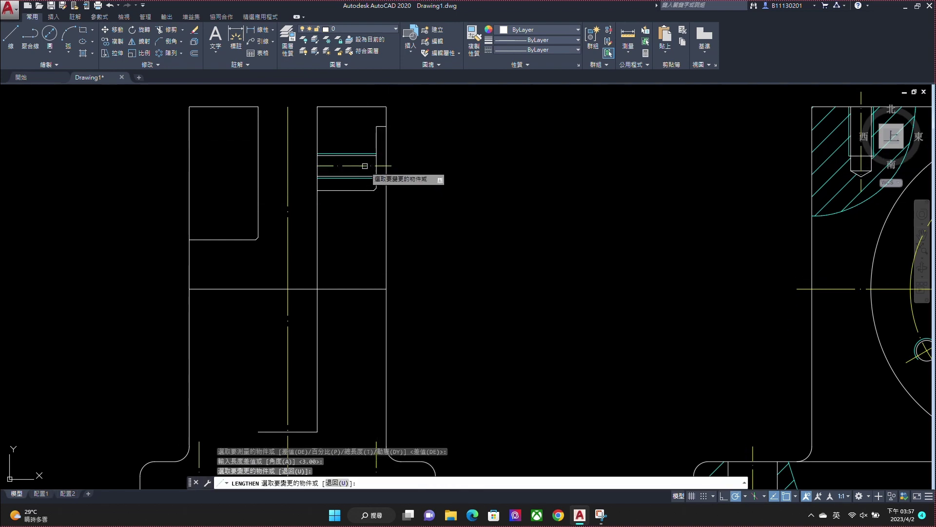
pyautogui.click(287, 117)
pyautogui.scroll(-2, 288, 122)
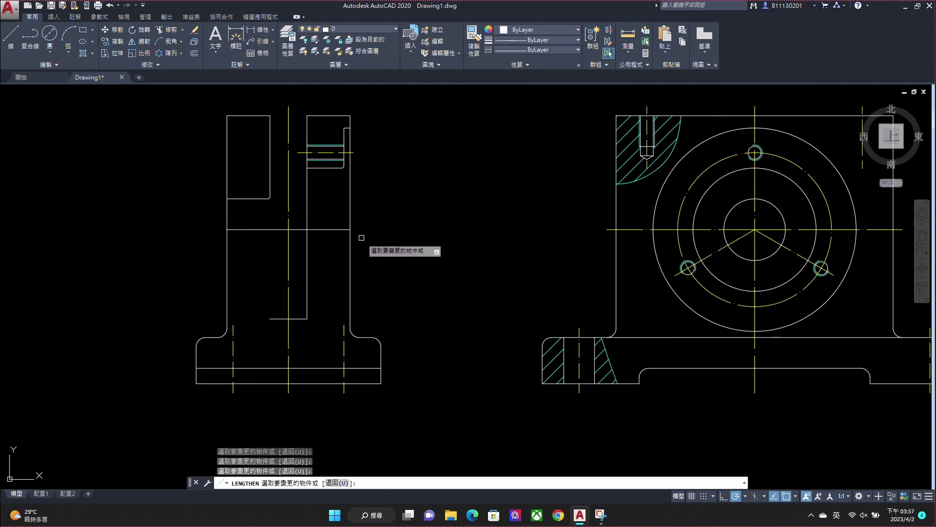
pyautogui.press('Escape')
pyautogui.scroll(3, 345, 138)
pyautogui.scroll(1, 351, 124)
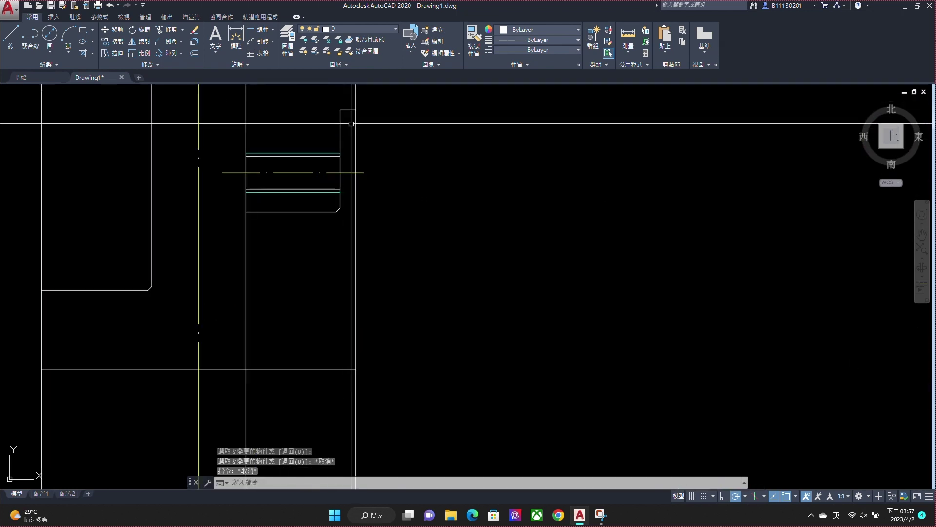
# Step: Mirror the groove lines about the horizontal axis into the lower half, keeping the originals
pyautogui.click(290, 235)
pyautogui.scroll(-2, 300, 195)
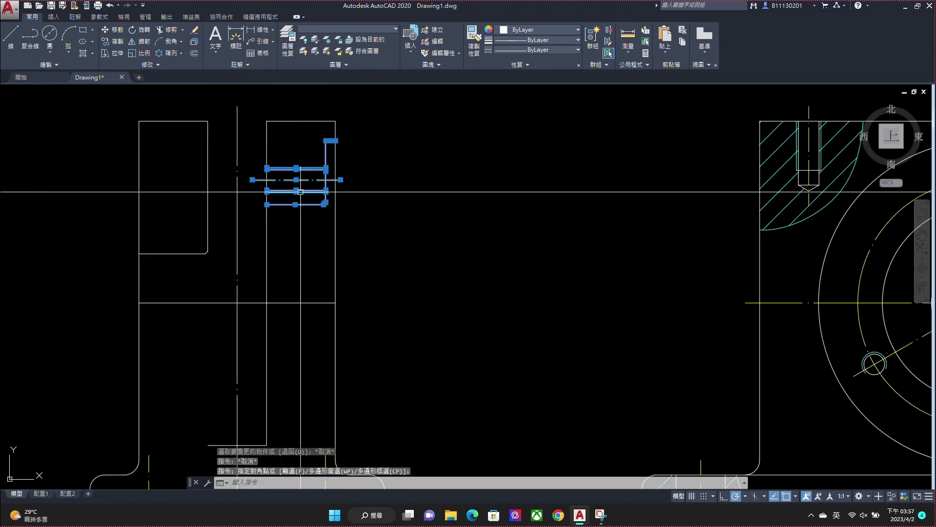
pyautogui.click(111, 236)
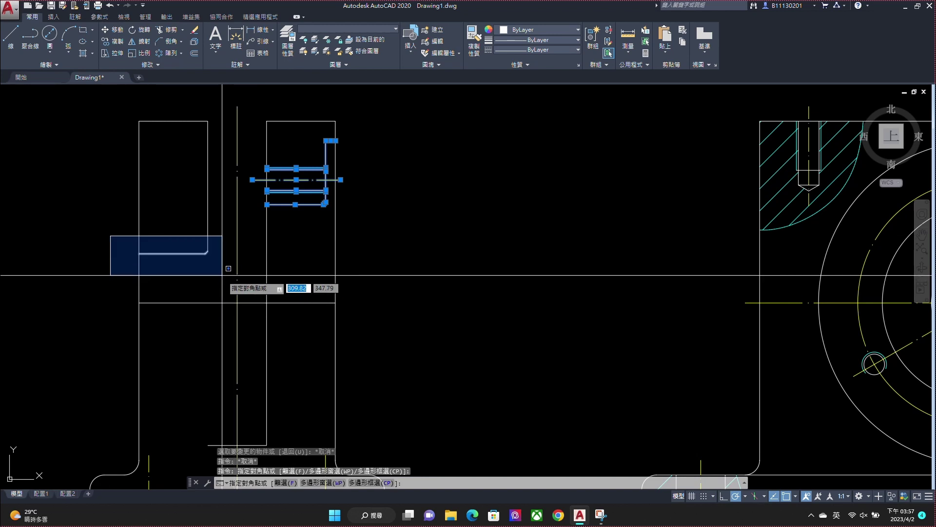
pyautogui.click(220, 272)
pyautogui.write('mi')
pyautogui.press('Return')
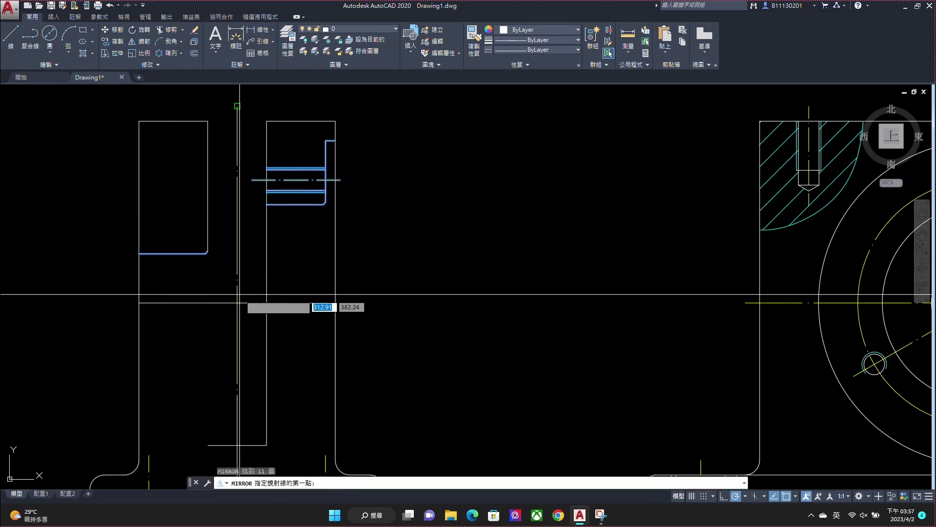
pyautogui.click(237, 302)
pyautogui.click(266, 303)
pyautogui.click(291, 337)
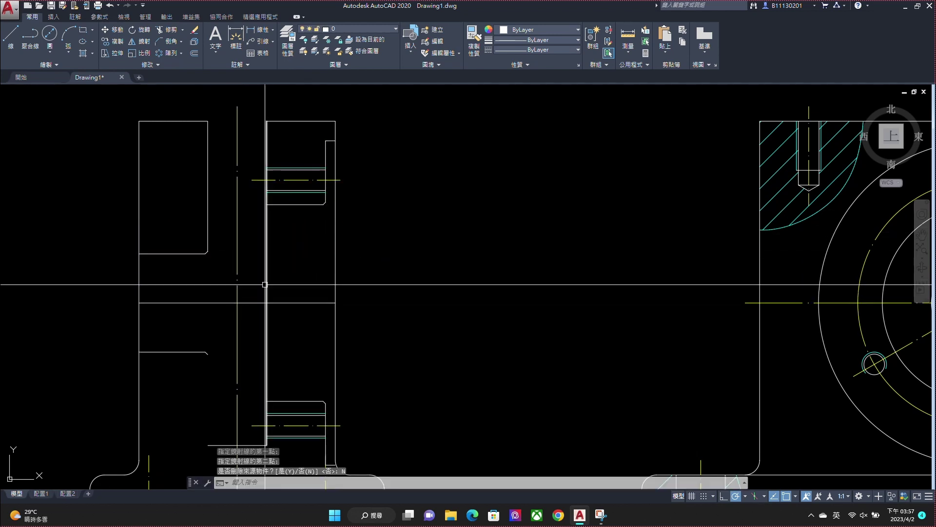
pyautogui.press('Escape')
pyautogui.moveTo(276, 243); pyautogui.dragTo(272, 217, button='middle')
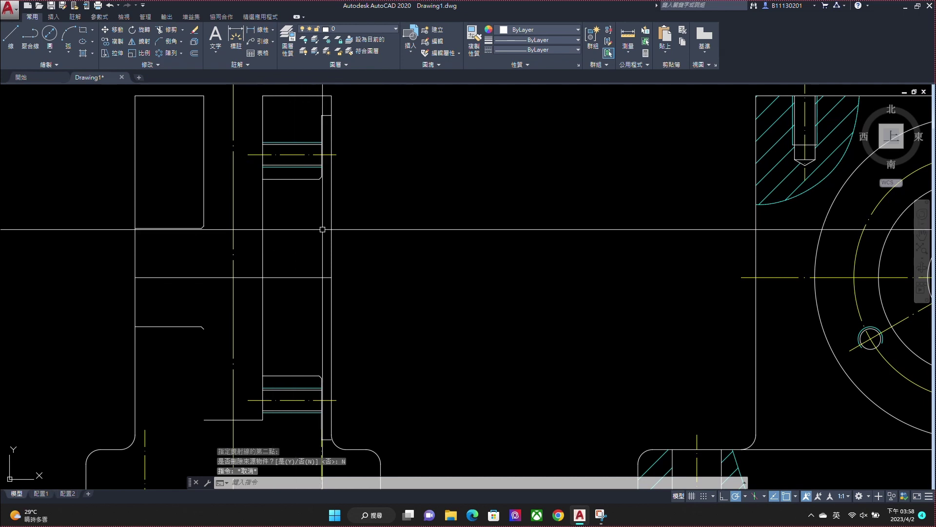
# Step: Draw two vertical edge lines across the grooves and another vertical line in the left view
pyautogui.write('l')
pyautogui.press('Return')
pyautogui.click(319, 375)
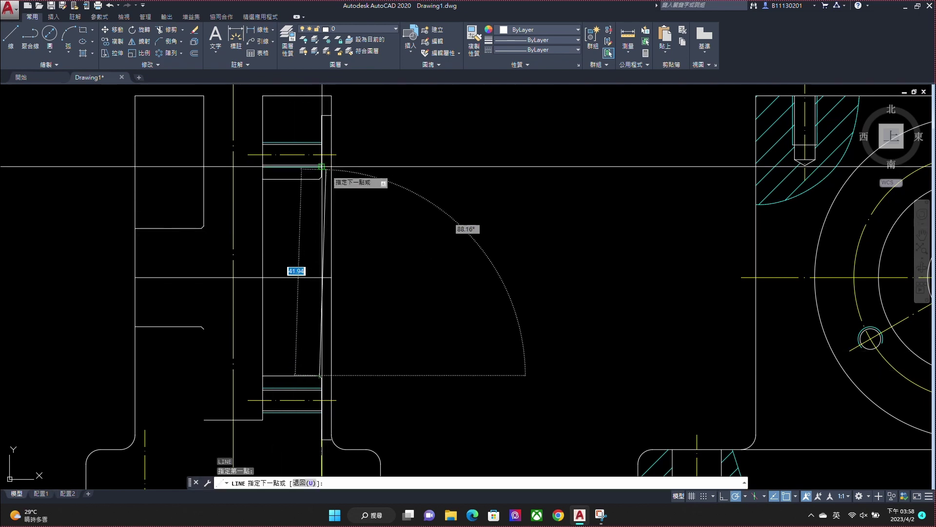
pyautogui.click(321, 177)
pyautogui.press('Return')
pyautogui.press('Return')
pyautogui.click(321, 166)
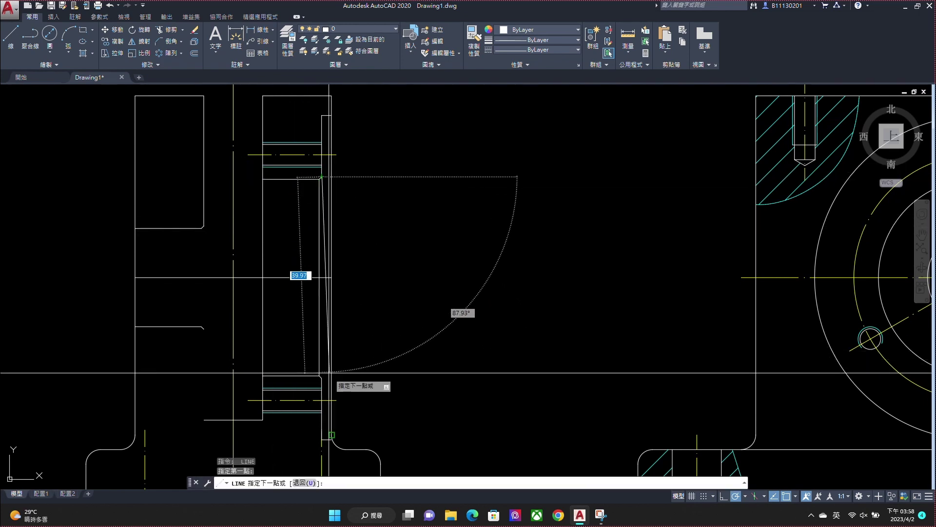
pyautogui.click(320, 375)
pyautogui.press('Return')
pyautogui.press('Return')
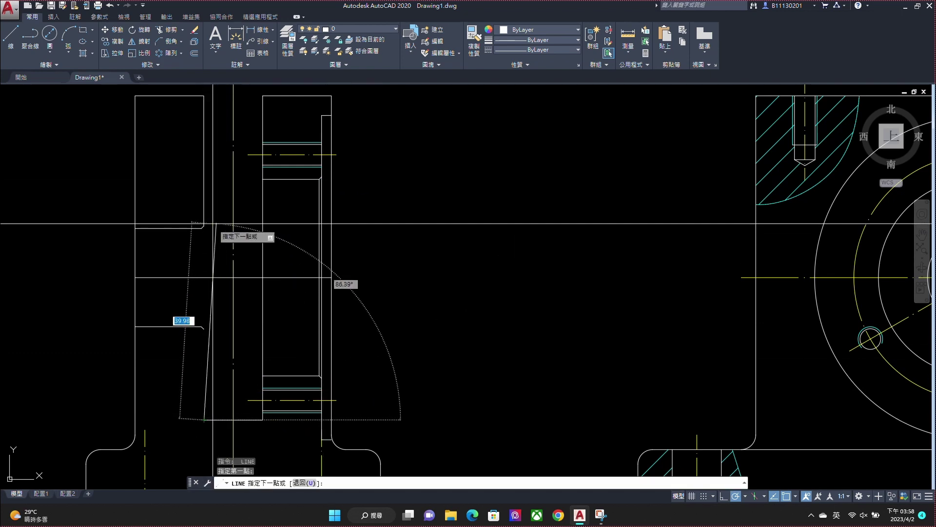
pyautogui.click(202, 228)
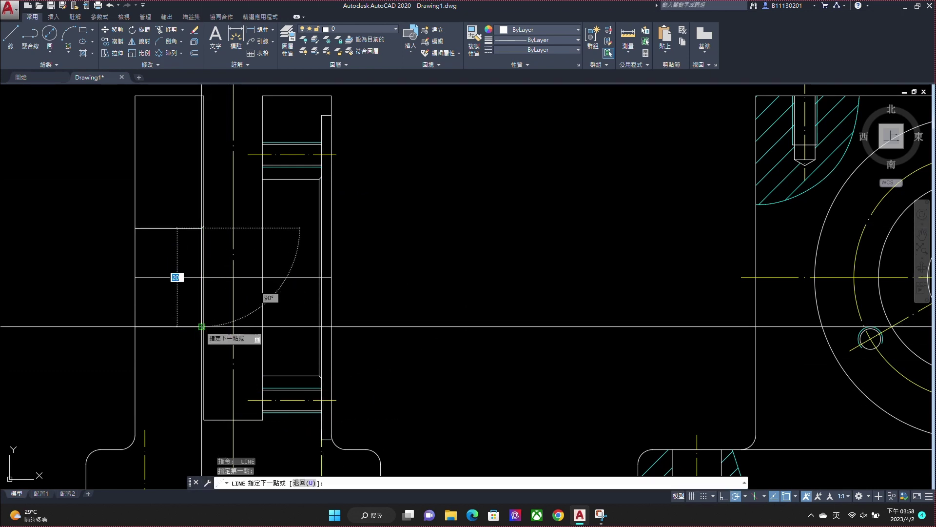
pyautogui.click(201, 317)
pyautogui.press('Escape')
# Step: Trim the horizontal line at the fillet arc and erase two leftover short lines
pyautogui.scroll(5, 326, 448)
pyautogui.scroll(4, 326, 447)
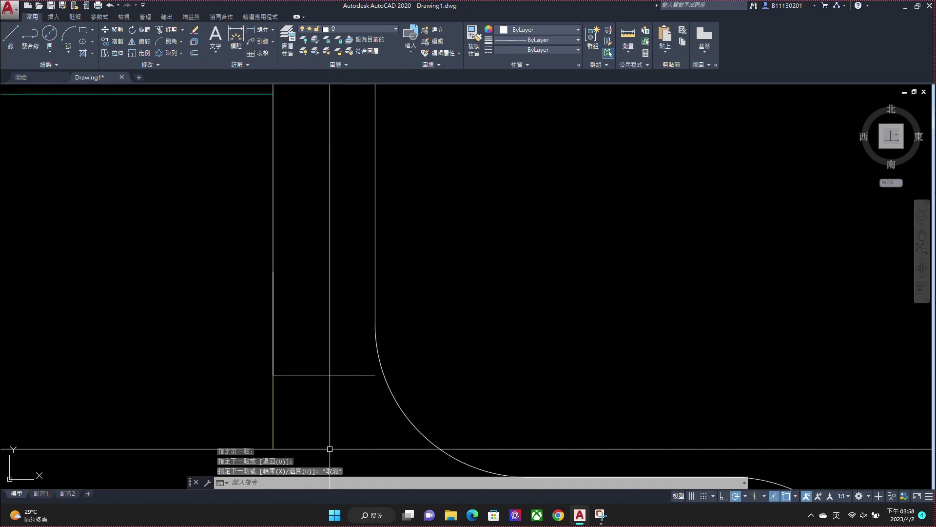
pyautogui.write('tr')
pyautogui.press('Return')
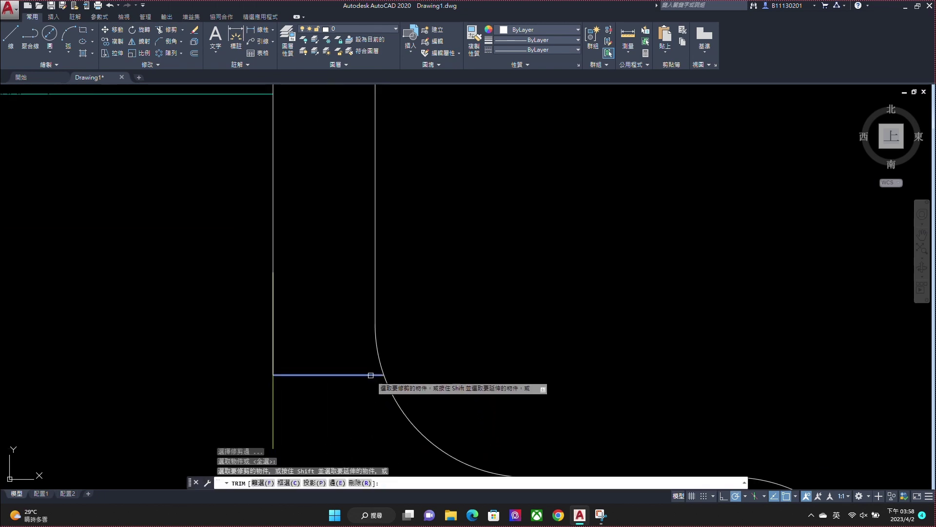
pyautogui.keyDown('shift'); pyautogui.click(376, 375); pyautogui.keyUp('shift')
pyautogui.press('Escape')
pyautogui.scroll(-3, 439, 262)
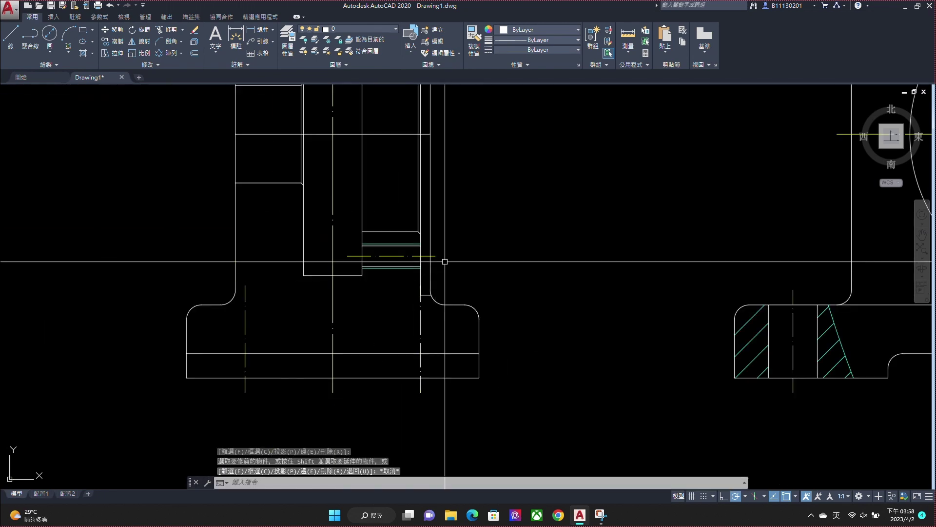
pyautogui.click(412, 243)
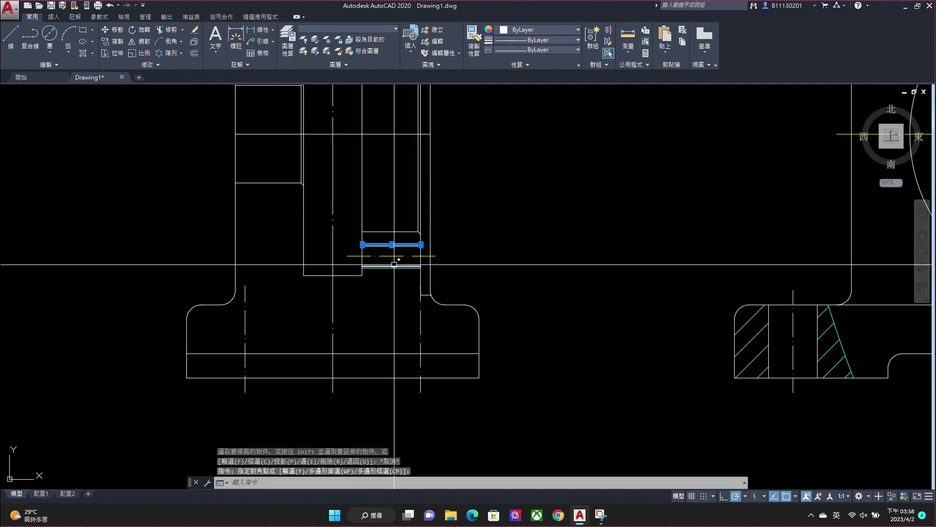
pyautogui.click(379, 270)
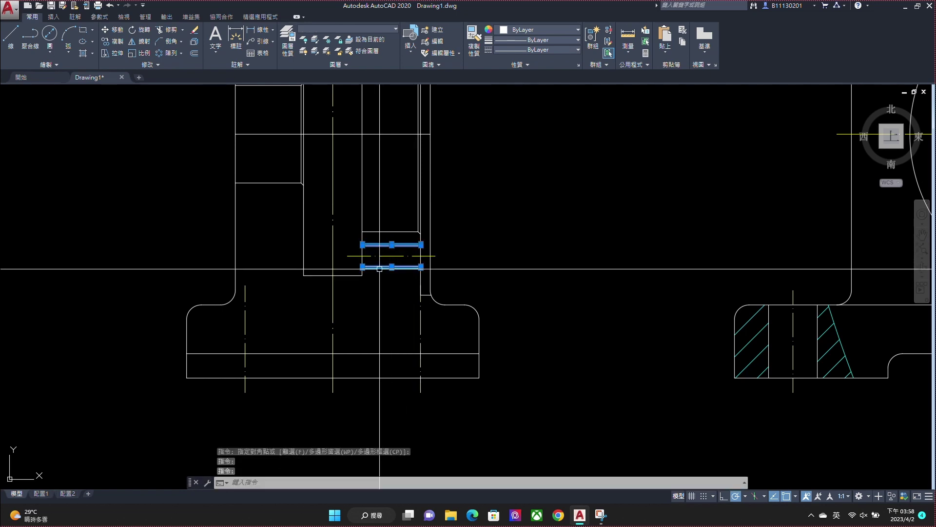
pyautogui.press('Delete')
# Step: Move the horizontal middle line of the left view onto the centre-line layer
pyautogui.moveTo(386, 152); pyautogui.dragTo(378, 224, button='middle')
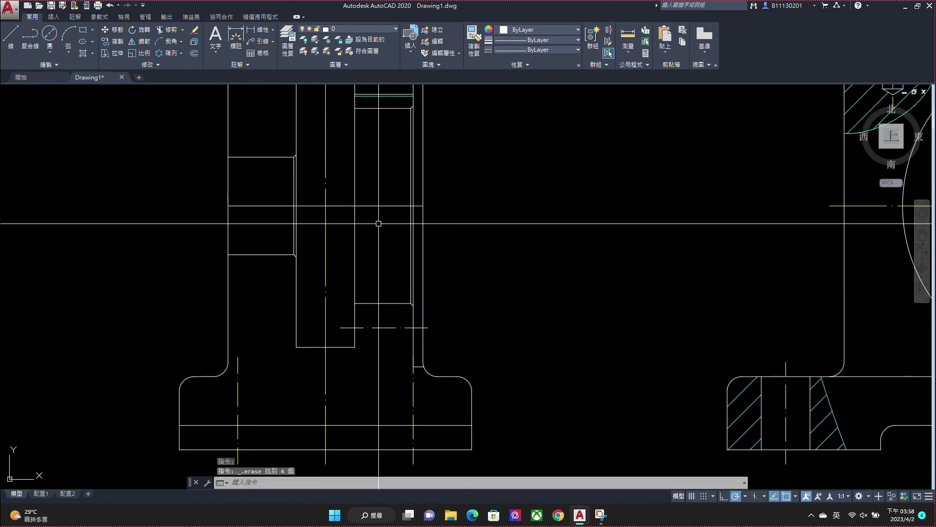
pyautogui.press('Escape')
pyautogui.click(385, 213)
pyautogui.click(400, 198)
pyautogui.click(379, 31)
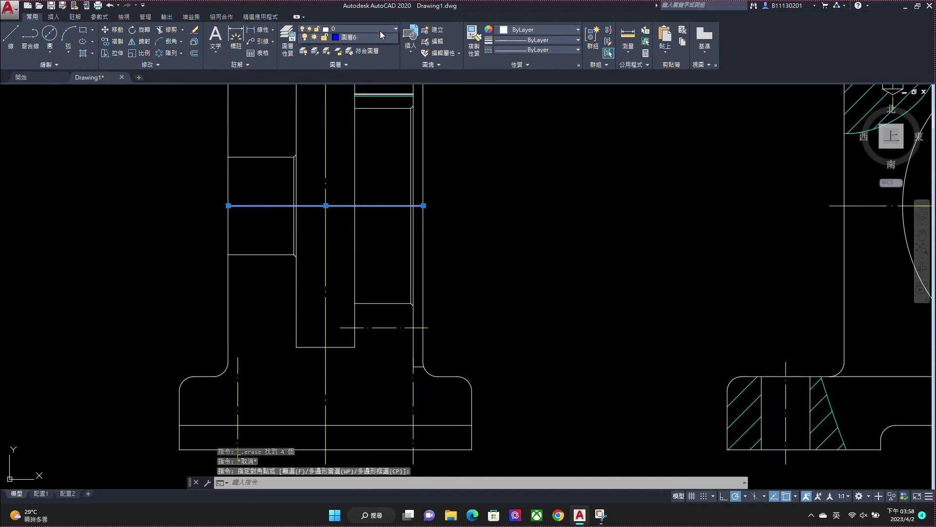
pyautogui.click(370, 64)
pyautogui.press('Escape')
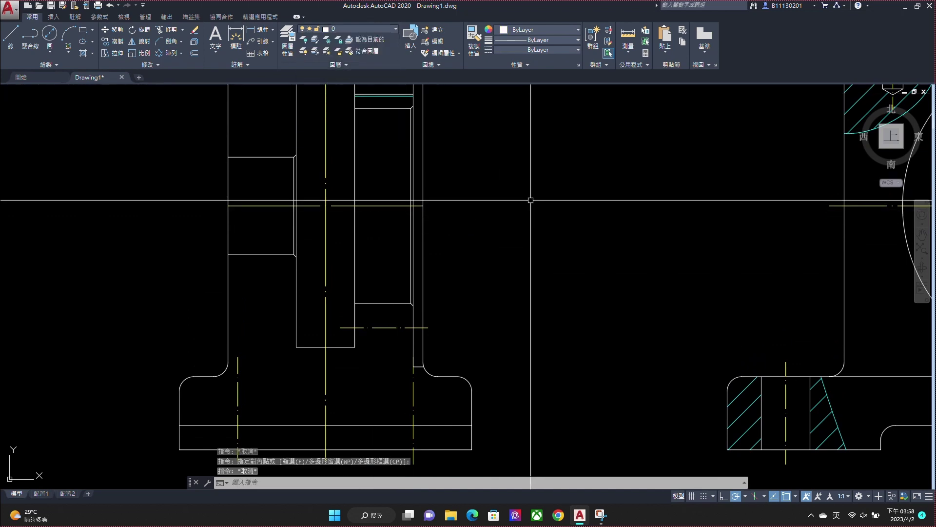
# Step: Lengthen the side view's centre line ends by 3 units beyond the outline
pyautogui.write('Le')
pyautogui.press('Return')
pyautogui.press('Return')
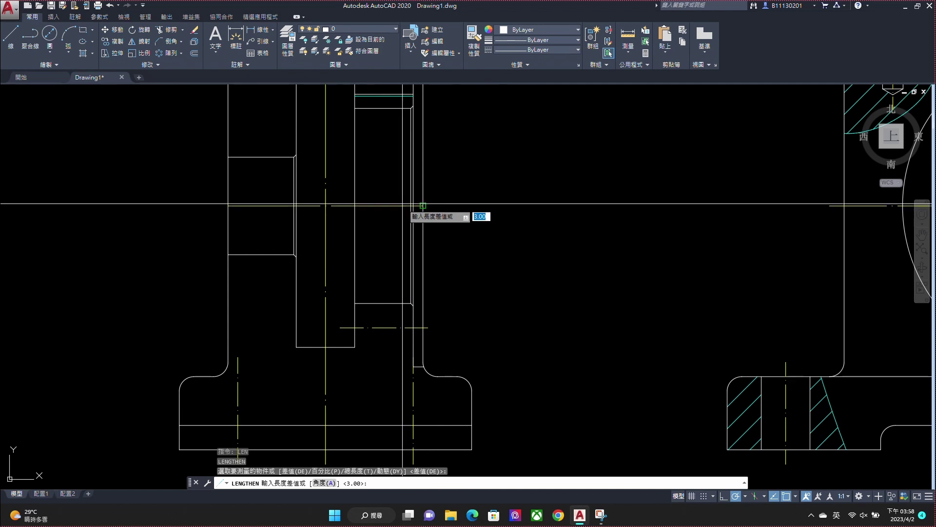
pyautogui.press('Return')
pyautogui.click(251, 208)
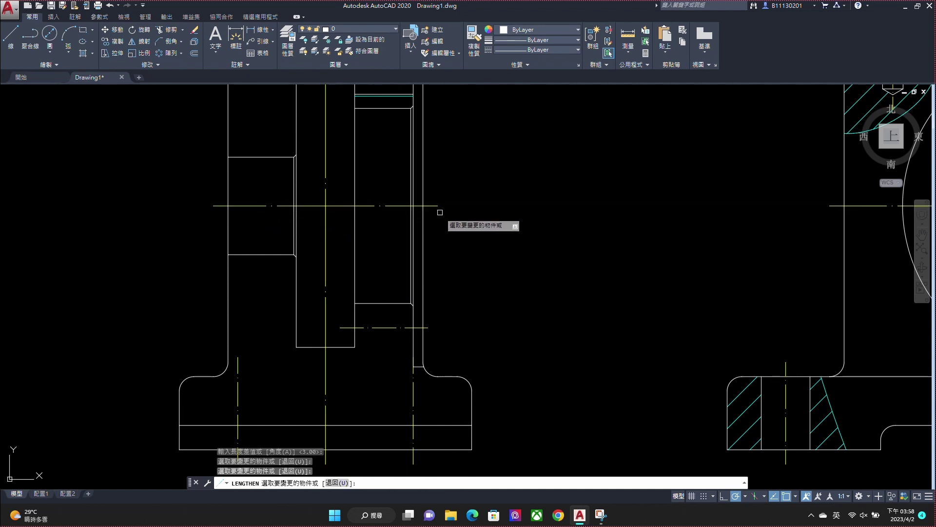
pyautogui.scroll(-1, 468, 219)
pyautogui.scroll(-1, 465, 256)
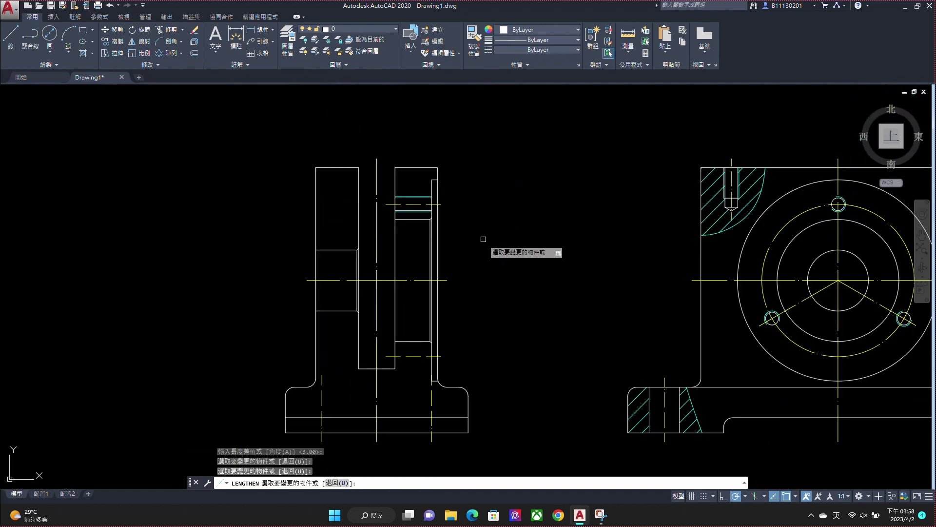
pyautogui.moveTo(462, 256)
pyautogui.mouseDown(button='middle')
pyautogui.moveTo(449, 182)
pyautogui.moveTo(451, 218)
pyautogui.mouseUp(button='middle')
pyautogui.scroll(5, 446, 354)
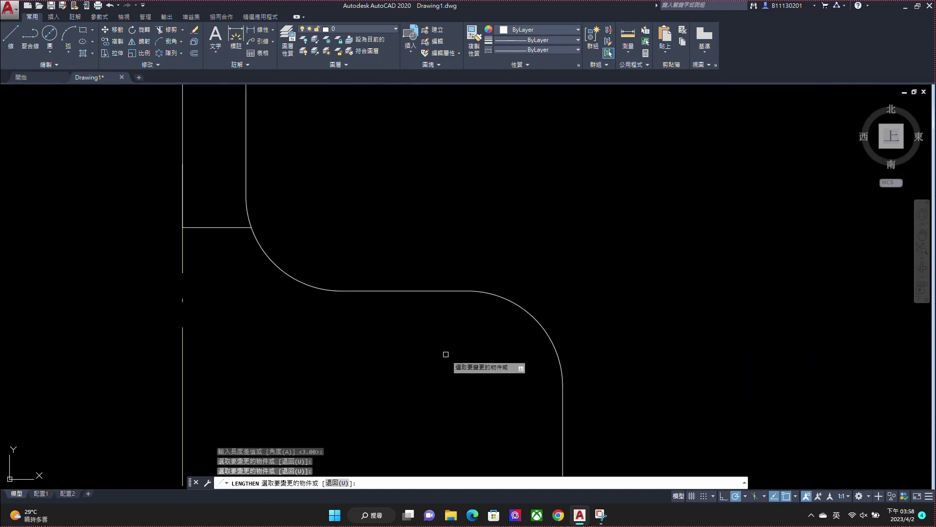
pyautogui.scroll(-2, 446, 351)
pyautogui.scroll(-2, 446, 341)
pyautogui.scroll(-1, 445, 335)
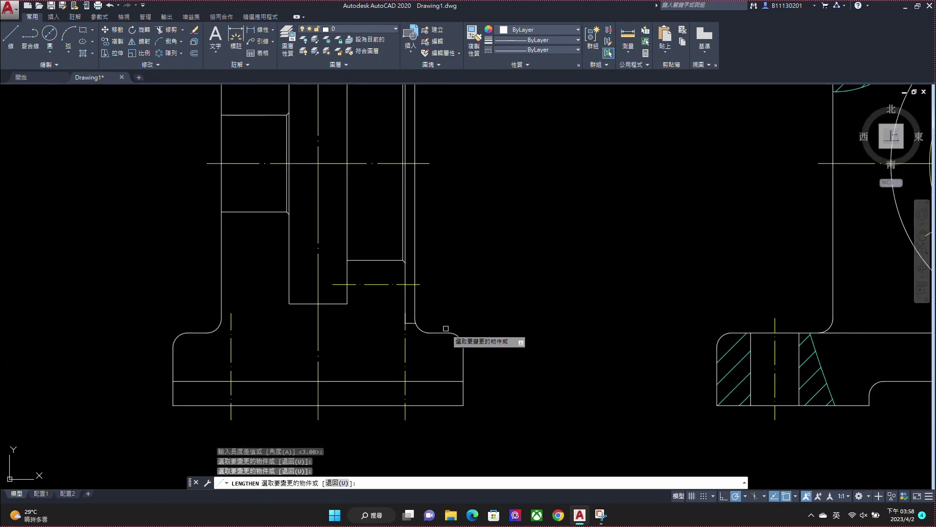
pyautogui.scroll(-1, 479, 231)
pyautogui.scroll(-1, 476, 220)
pyautogui.press('Escape')
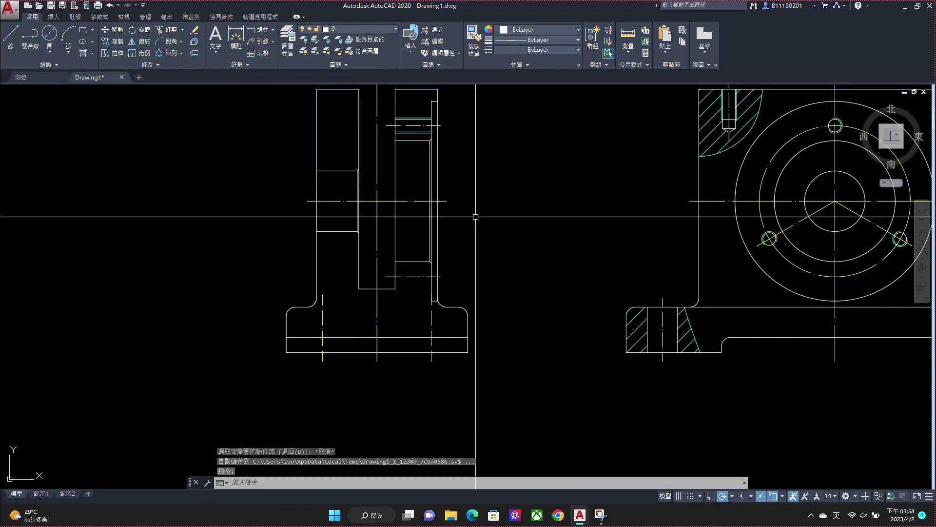
pyautogui.write('H')
# Step: Hatch the left body, right flange, upper-left rectangle and upper-right notch of the side view
pyautogui.press('Return')
pyautogui.click(371, 312)
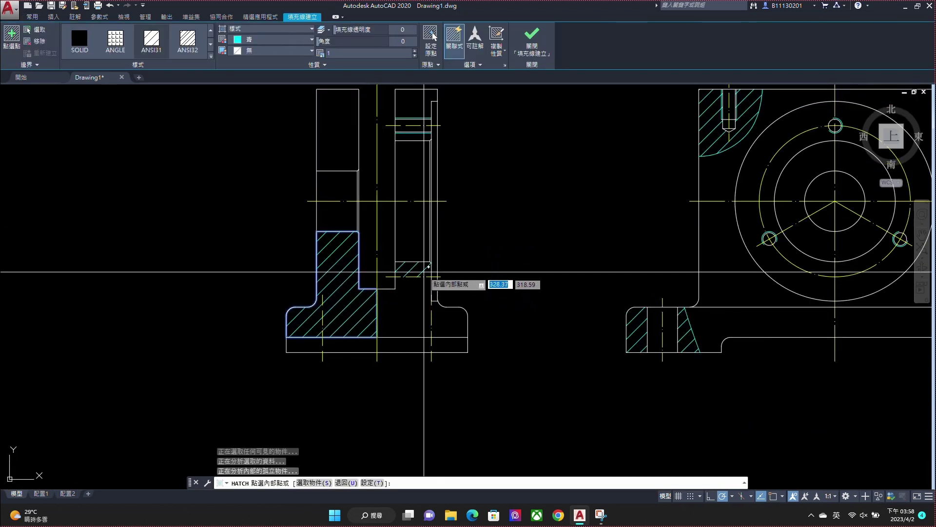
pyautogui.click(444, 324)
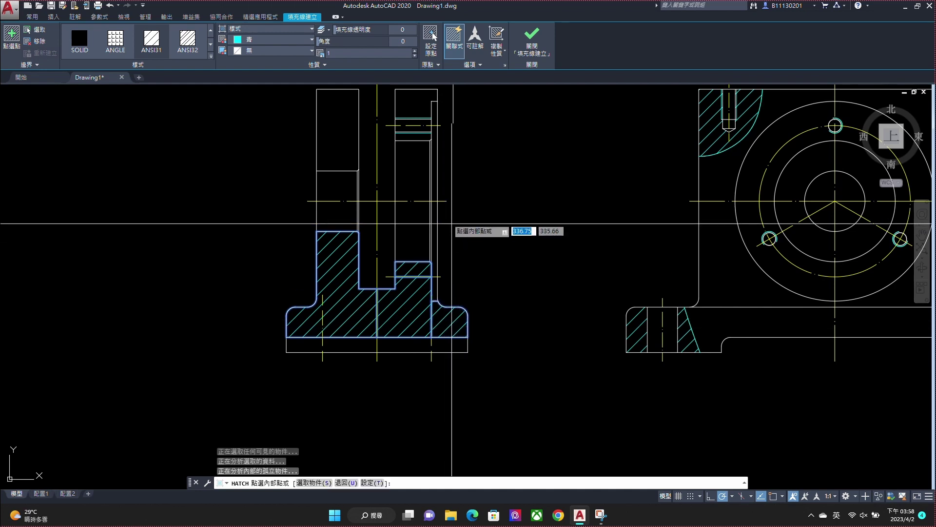
pyautogui.click(342, 141)
pyautogui.click(412, 113)
pyautogui.scroll(10, 411, 118)
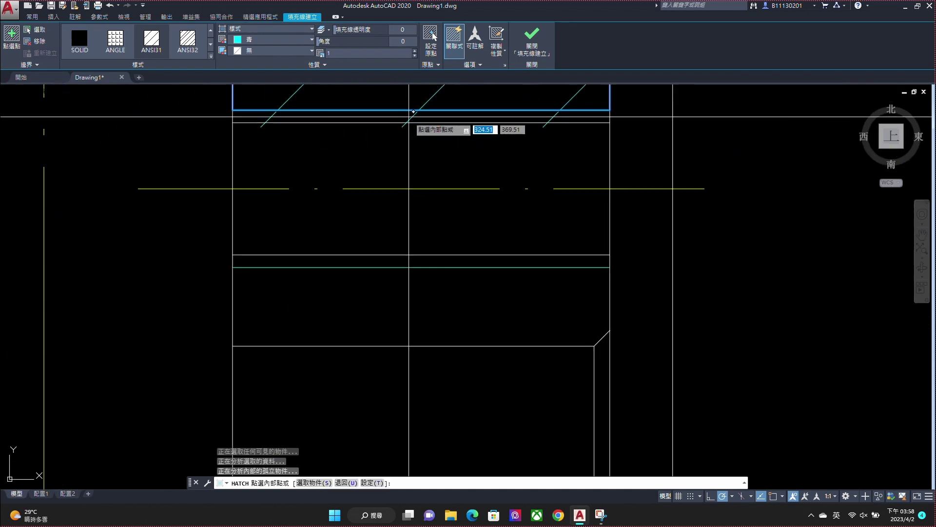
pyautogui.scroll(-5, 431, 254)
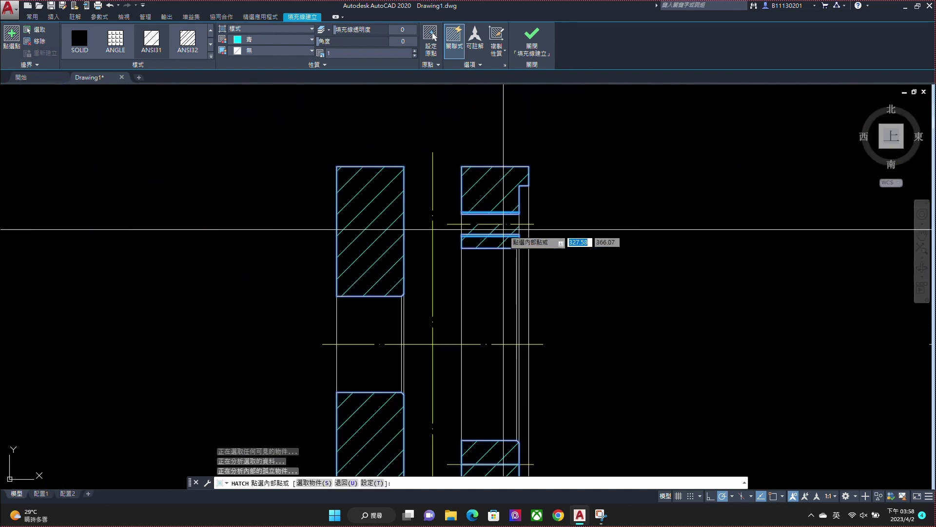
pyautogui.scroll(-2, 574, 223)
pyautogui.rightClick(578, 216)
pyautogui.click(607, 233)
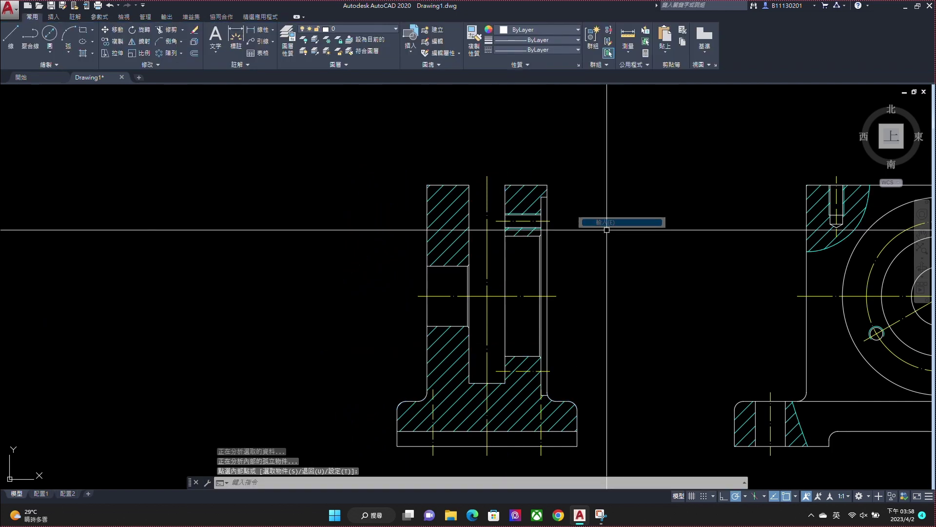
pyautogui.moveTo(606, 225); pyautogui.dragTo(504, 243, button='middle')
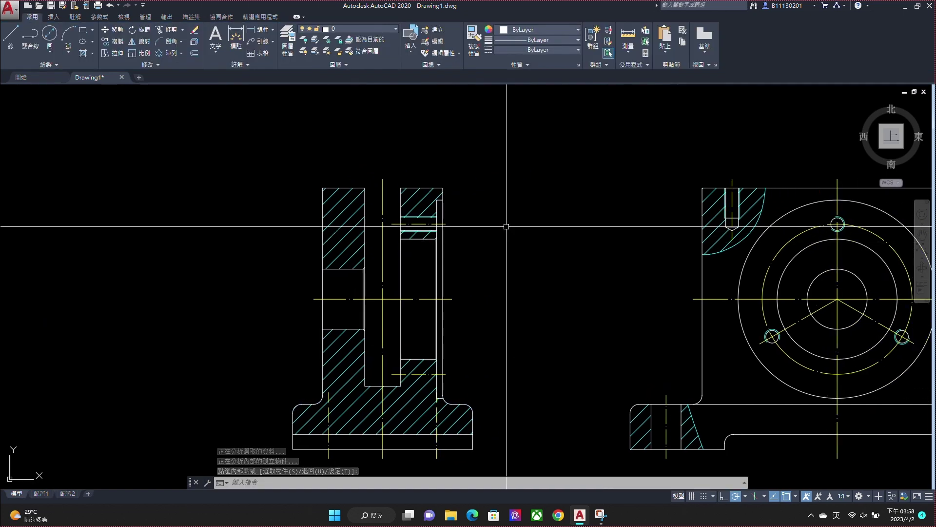
pyautogui.moveTo(508, 203)
pyautogui.mouseDown(button='middle')
pyautogui.moveTo(512, 209)
pyautogui.moveTo(473, 233)
pyautogui.mouseUp(button='middle')
pyautogui.scroll(-4, 472, 232)
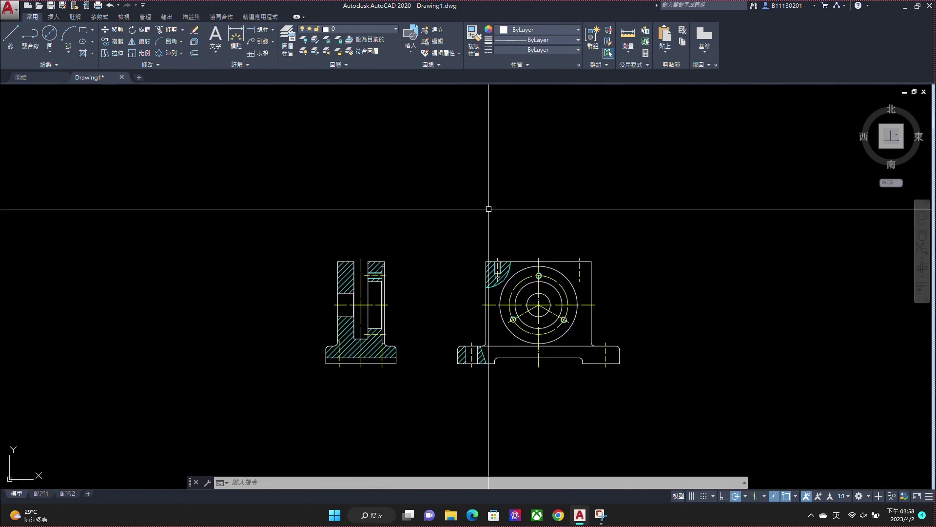
# Step: Draw a vertical line from the front view centre and a horizontal reference line above
pyautogui.write('l')
pyautogui.press('Return')
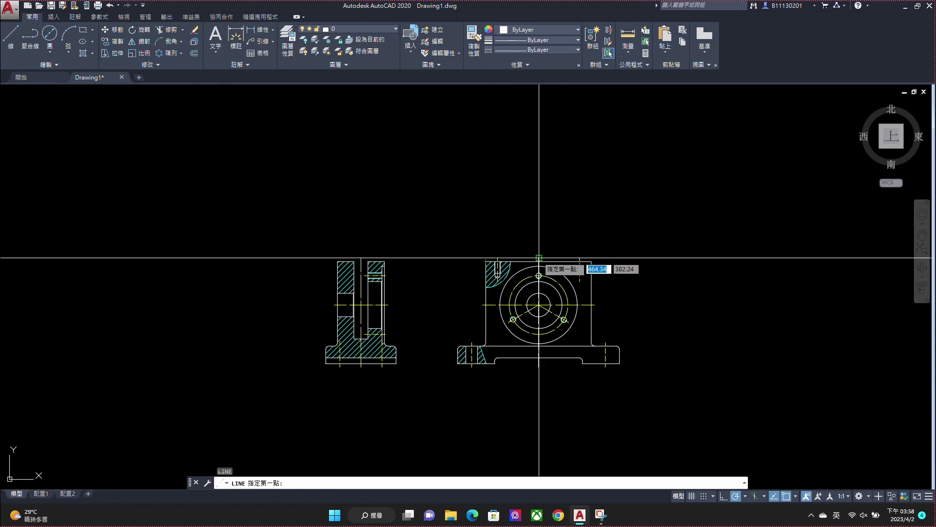
pyautogui.click(539, 262)
pyautogui.press('Return')
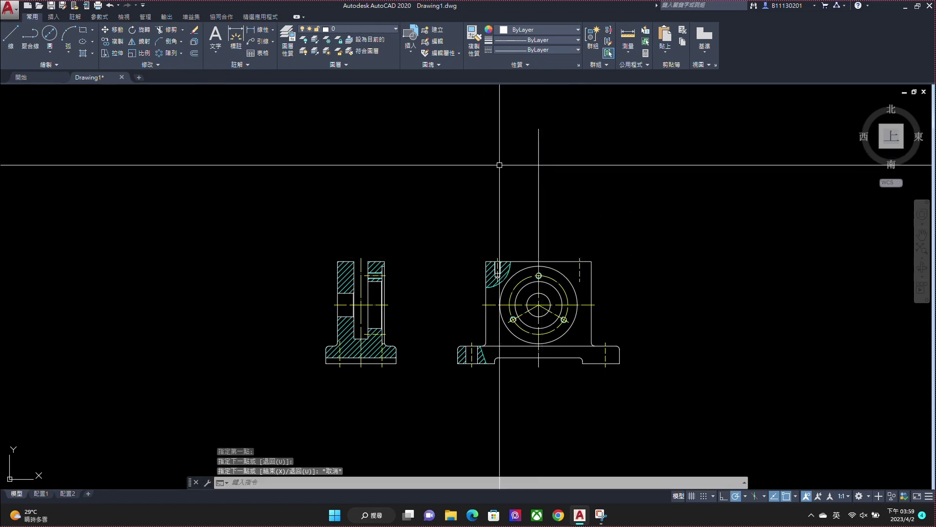
pyautogui.press('Return')
pyautogui.click(439, 152)
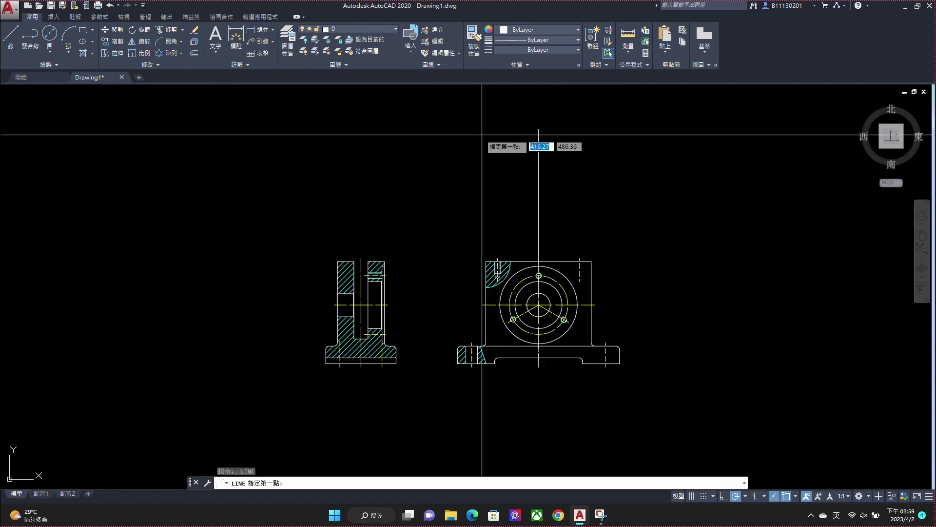
pyautogui.click(636, 134)
pyautogui.press('Return')
pyautogui.press('Return')
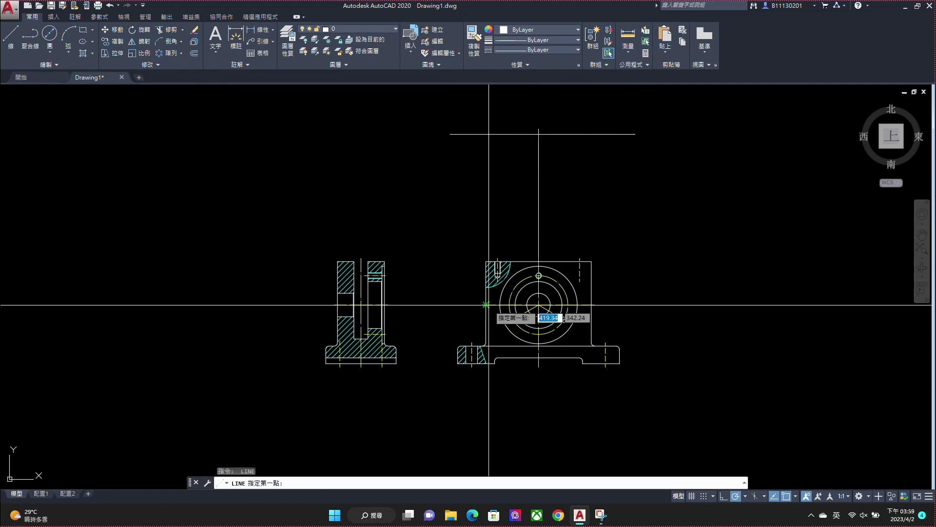
# Step: Draw vertical projection lines up from the base's left end and both slot edges
pyautogui.click(486, 261)
pyautogui.press('Return')
pyautogui.press('Return')
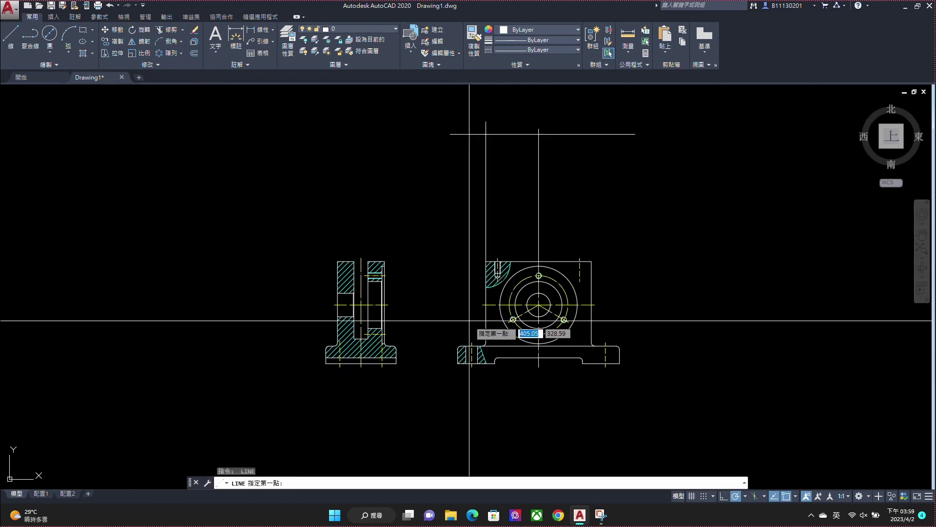
pyautogui.click(461, 349)
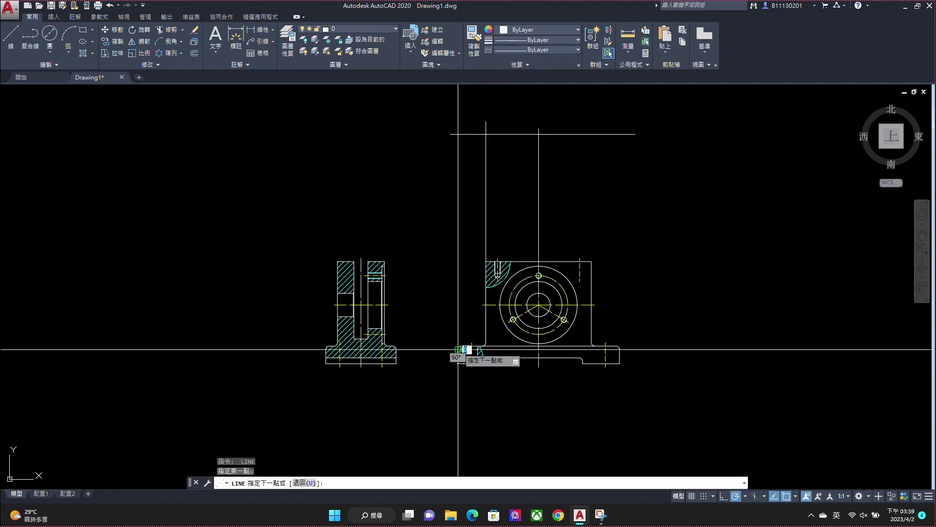
pyautogui.click(458, 114)
pyautogui.press('Escape')
pyautogui.press('Return')
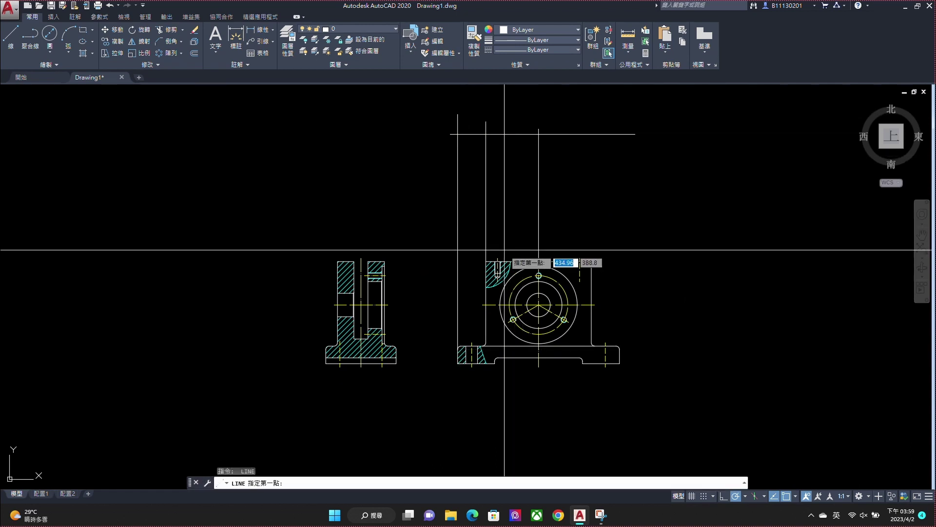
pyautogui.click(497, 263)
pyautogui.click(498, 96)
pyautogui.press('Escape')
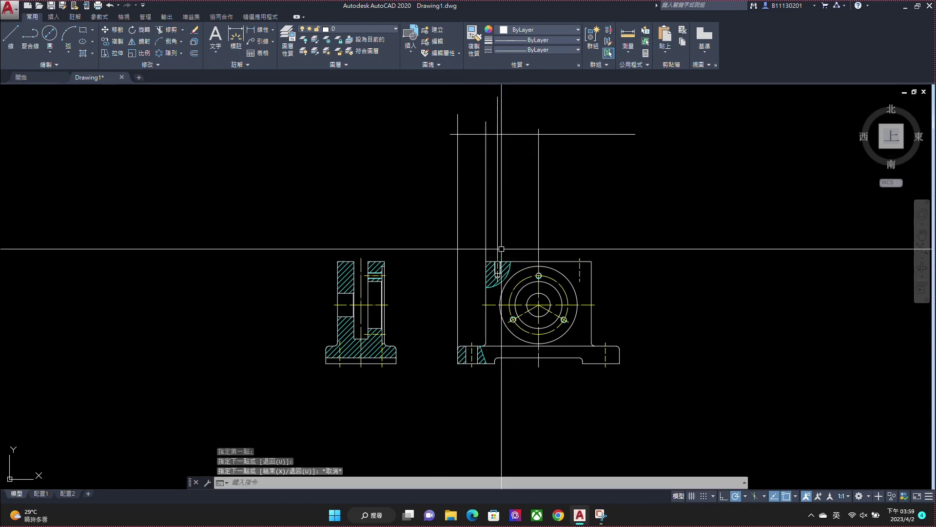
pyautogui.press('Return')
pyautogui.click(472, 341)
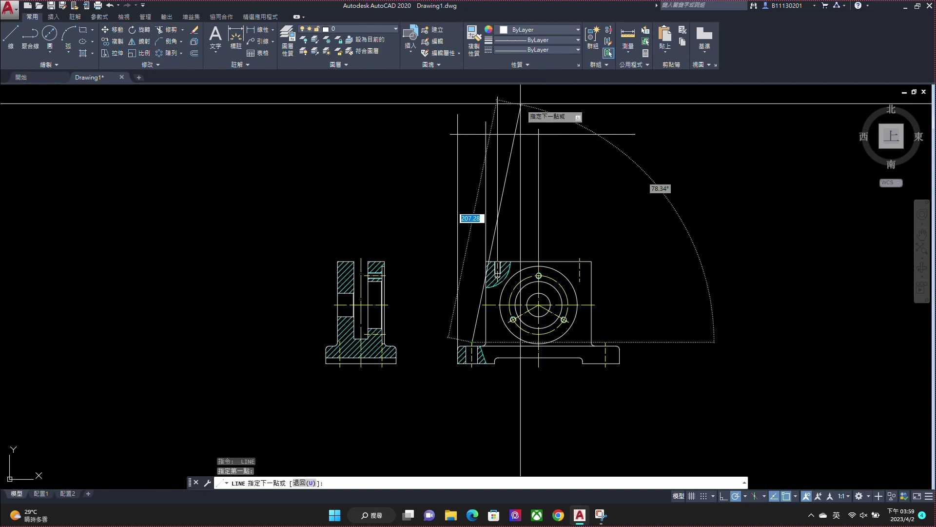
pyautogui.click(472, 106)
pyautogui.press('Escape')
# Step: Offset the top horizontal line downward at 30, 18, 14 and 20 to mark top-view depths
pyautogui.write('o')
pyautogui.press('Return')
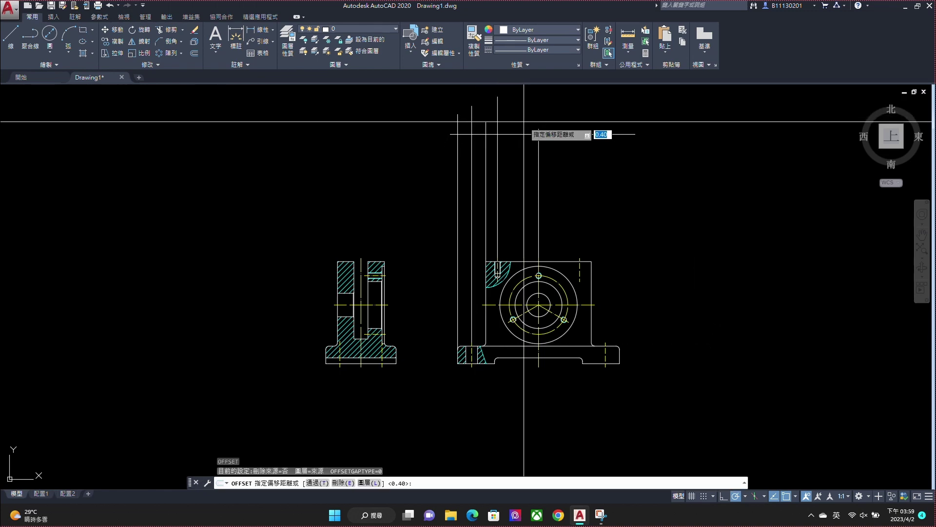
pyautogui.write('0')
pyautogui.press('Return')
pyautogui.click(564, 137)
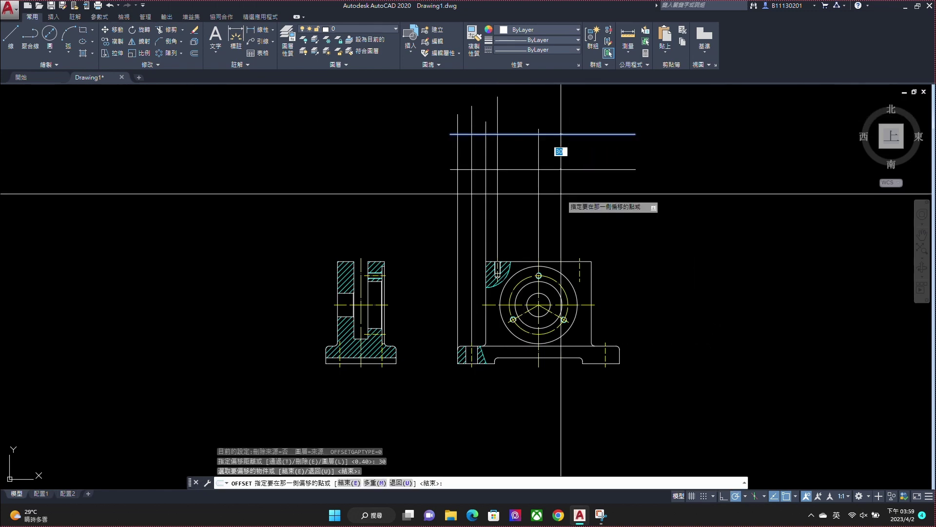
pyautogui.click(561, 187)
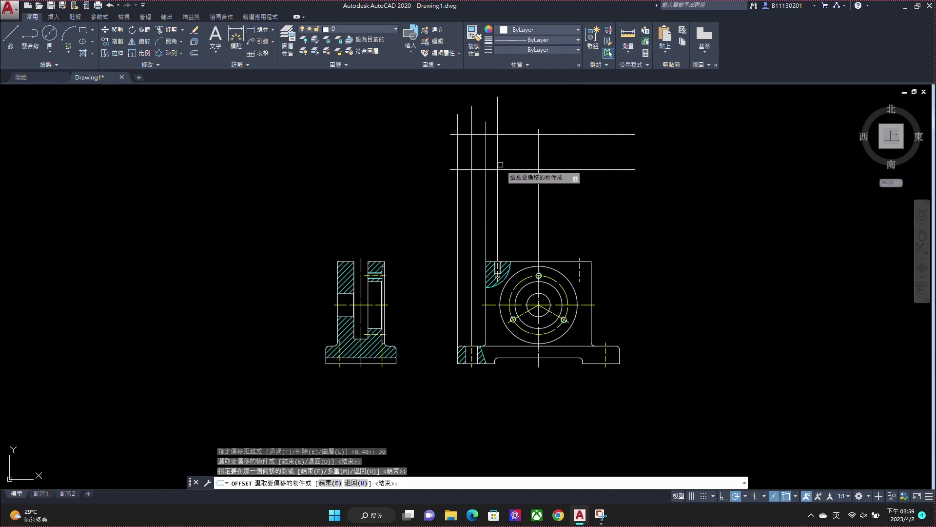
pyautogui.click(513, 135)
pyautogui.write('18')
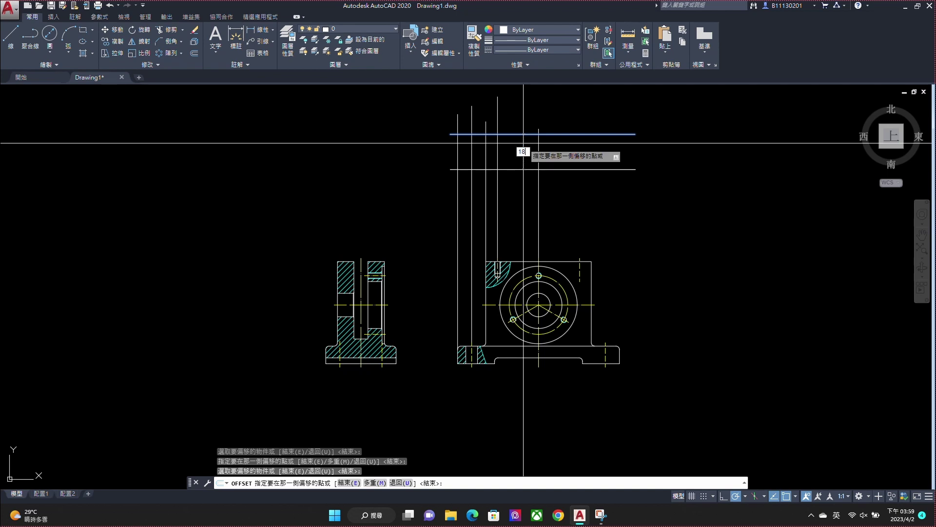
pyautogui.press('Return')
pyautogui.click(526, 134)
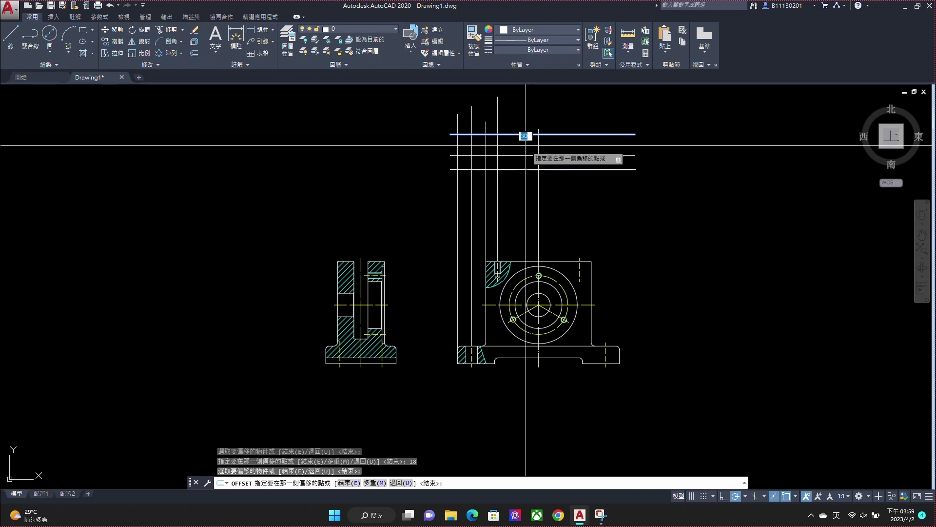
pyautogui.scroll(3, 525, 145)
pyautogui.write('14')
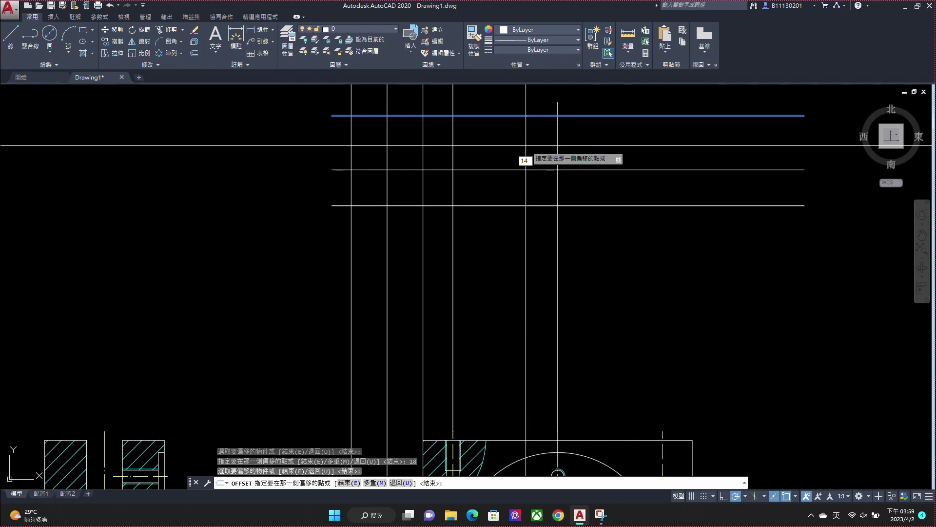
pyautogui.press('Return')
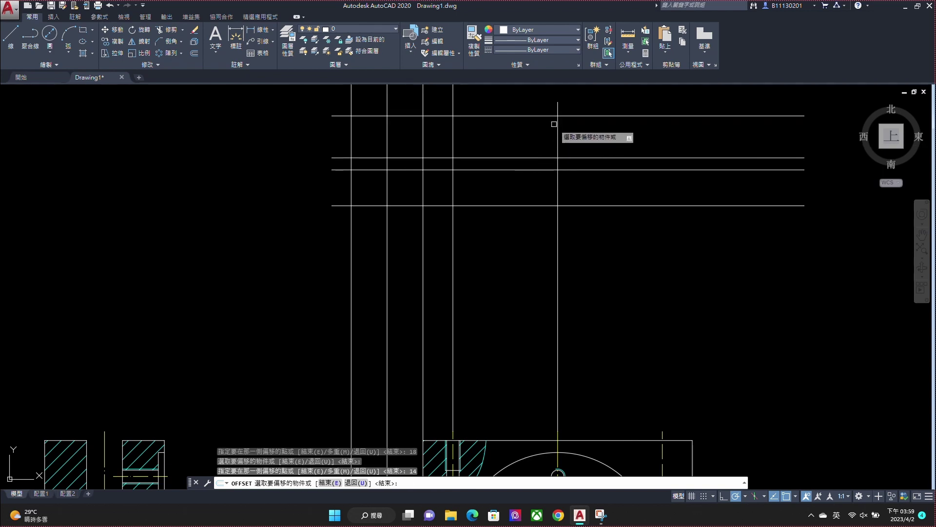
pyautogui.click(541, 116)
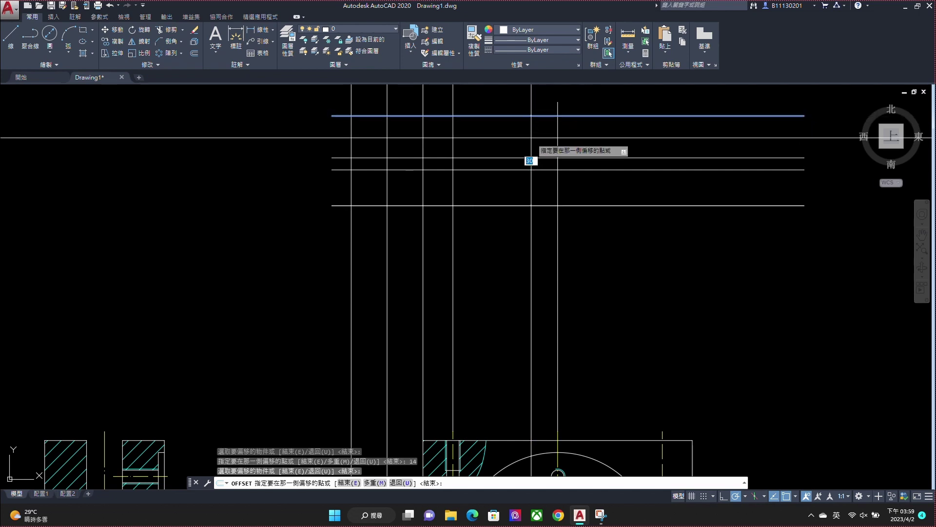
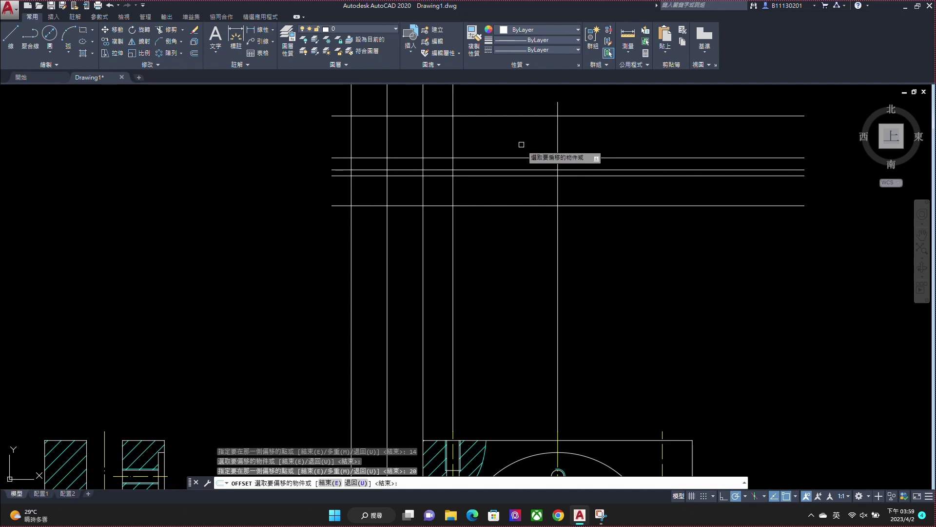
# Step: Trim the overhanging lines to the right, above, left and below the top view
pyautogui.scroll(-2, 523, 152)
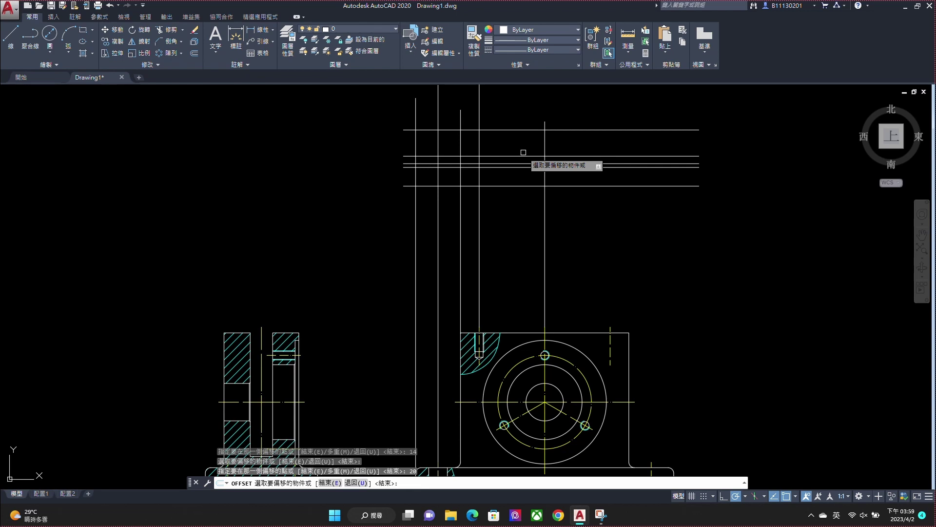
pyautogui.press('Escape')
pyautogui.press('Return')
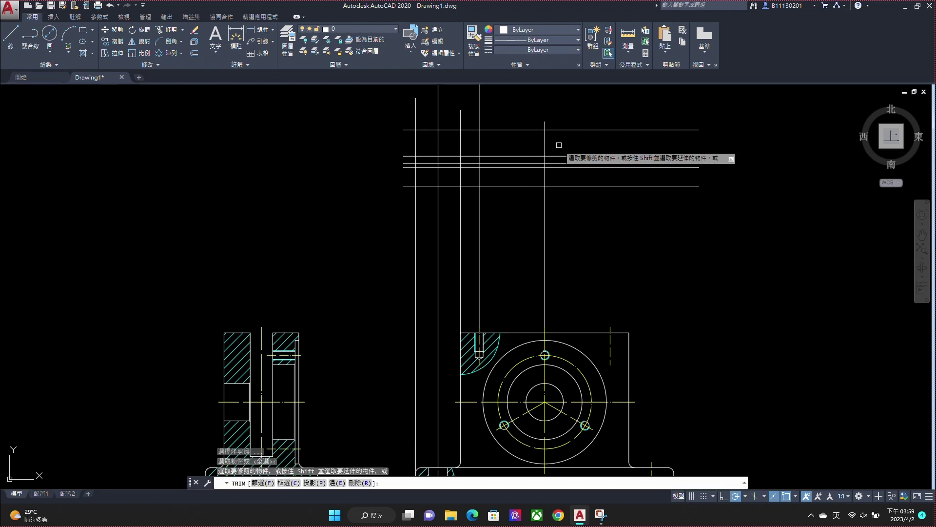
pyautogui.click(601, 109)
pyautogui.click(564, 207)
pyautogui.click(574, 94)
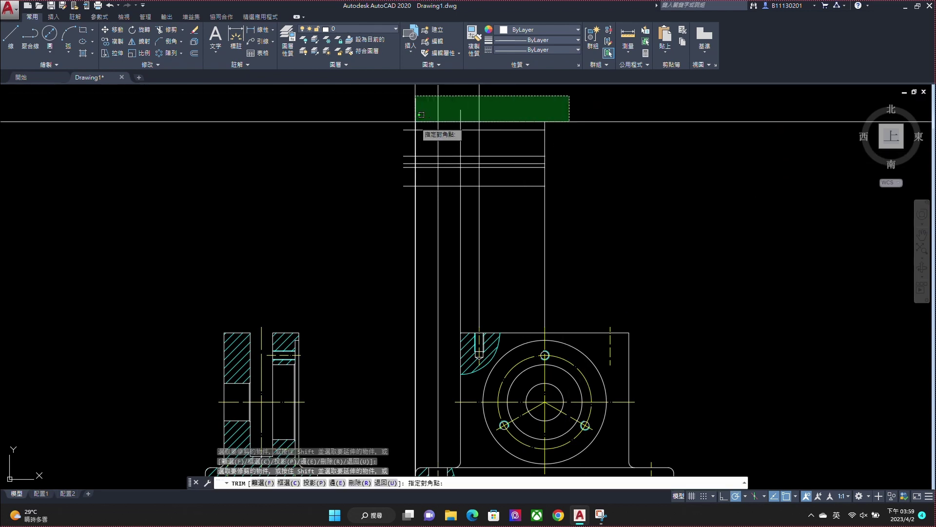
pyautogui.click(392, 120)
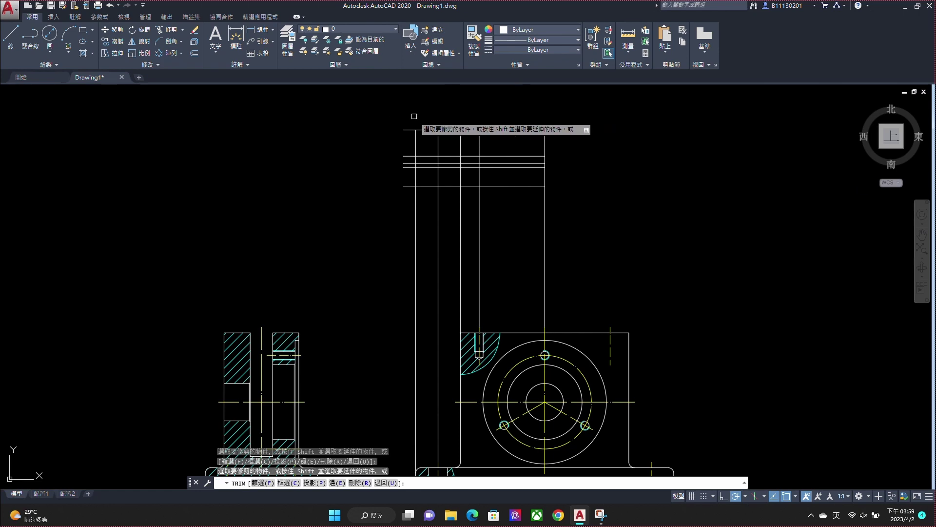
pyautogui.click(414, 118)
pyautogui.click(399, 139)
pyautogui.click(580, 205)
pyautogui.click(382, 252)
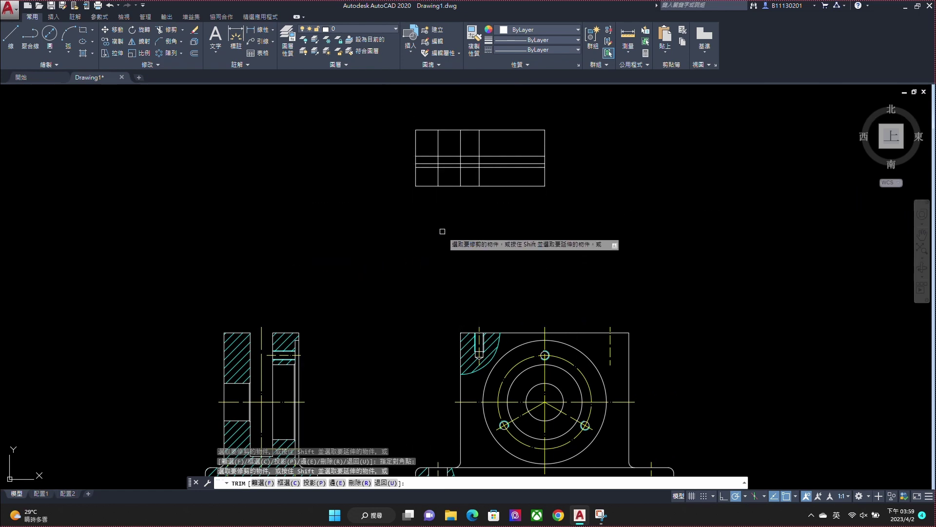
# Step: Draw a radius-5 circle centred on the left guide-line intersection inside the top-view rectangle
pyautogui.press('Escape')
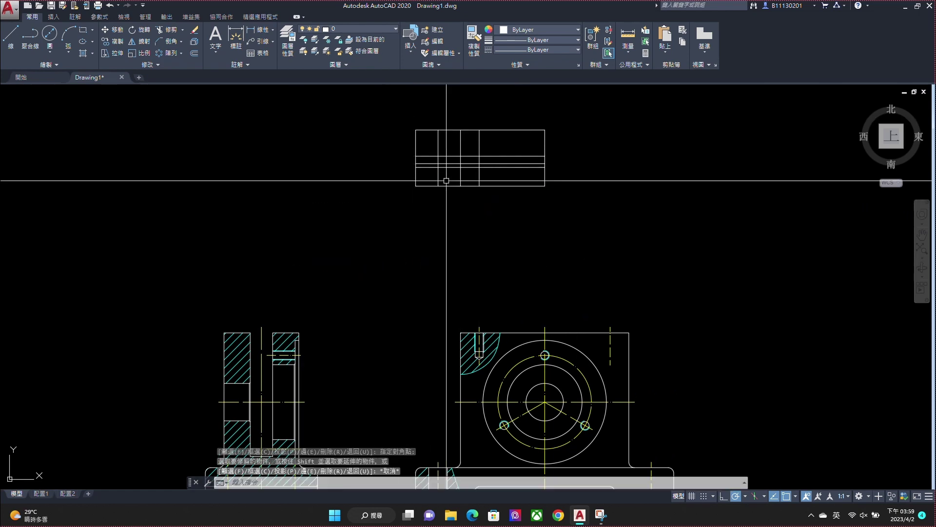
pyautogui.write('d')
pyautogui.press('Return')
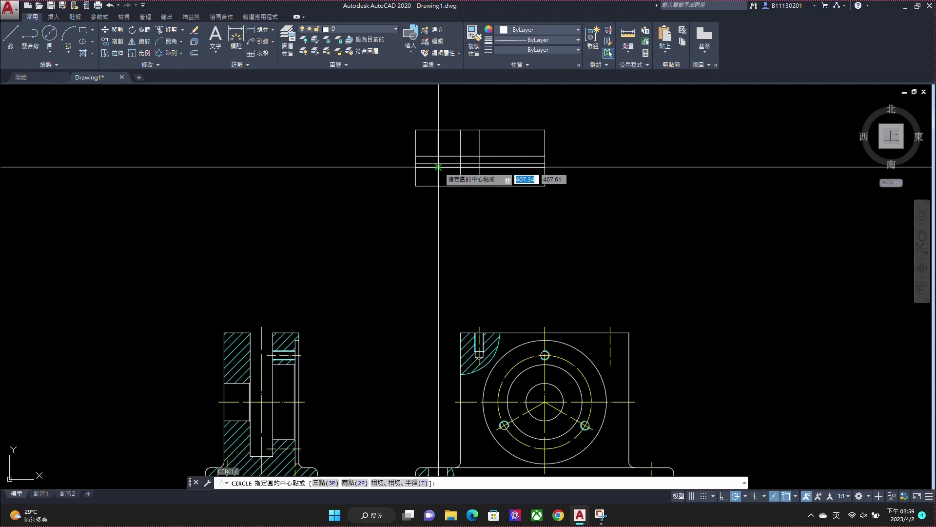
pyautogui.click(439, 163)
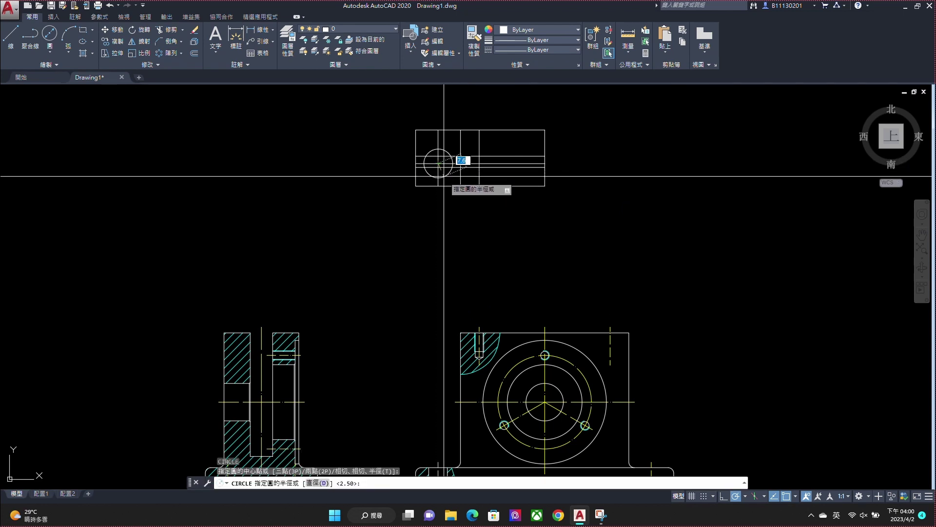
pyautogui.write('5')
pyautogui.press('Return')
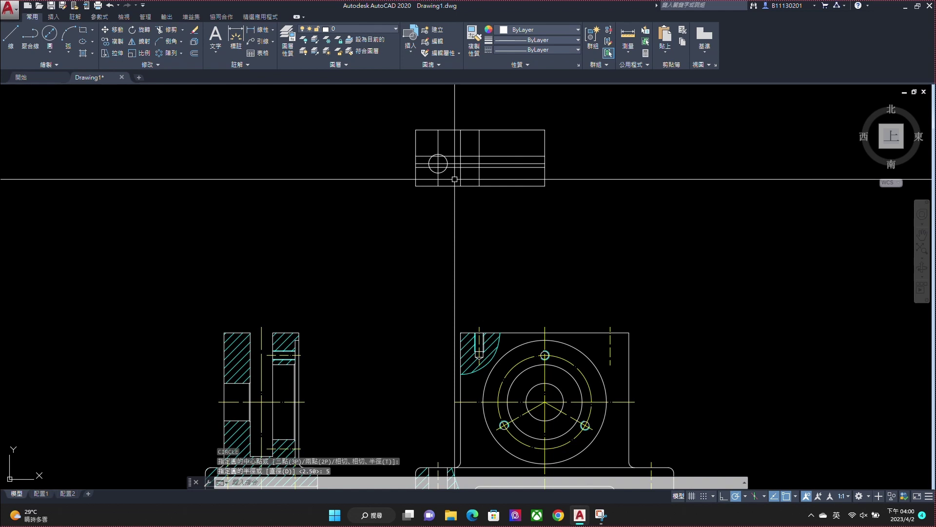
pyautogui.scroll(4, 438, 163)
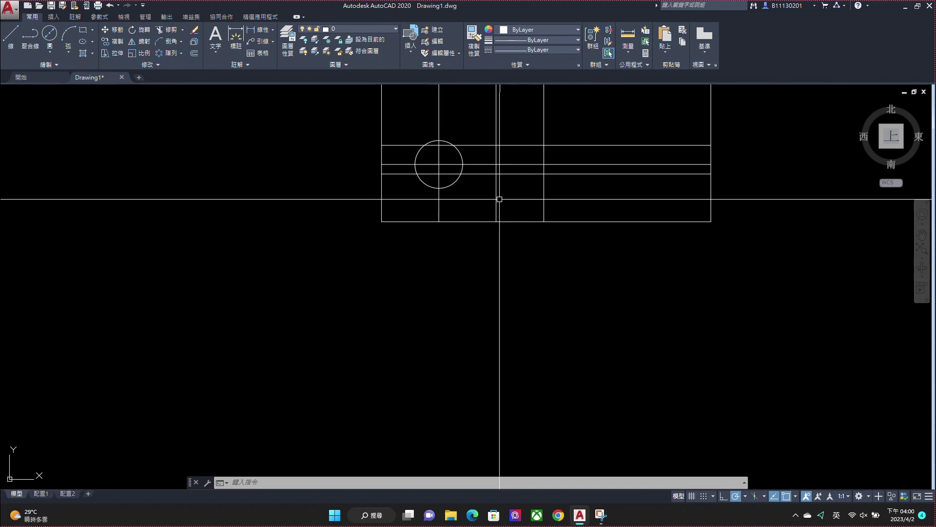
pyautogui.moveTo(481, 167); pyautogui.dragTo(443, 240, button='middle')
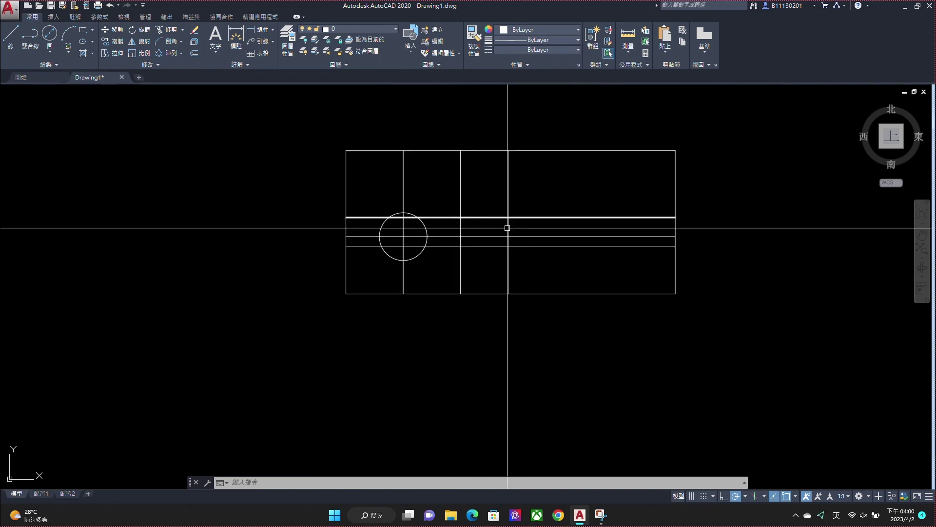
pyautogui.write('f')
# Step: Fillet the top view's bottom-left corner with radius 12
pyautogui.press('Return')
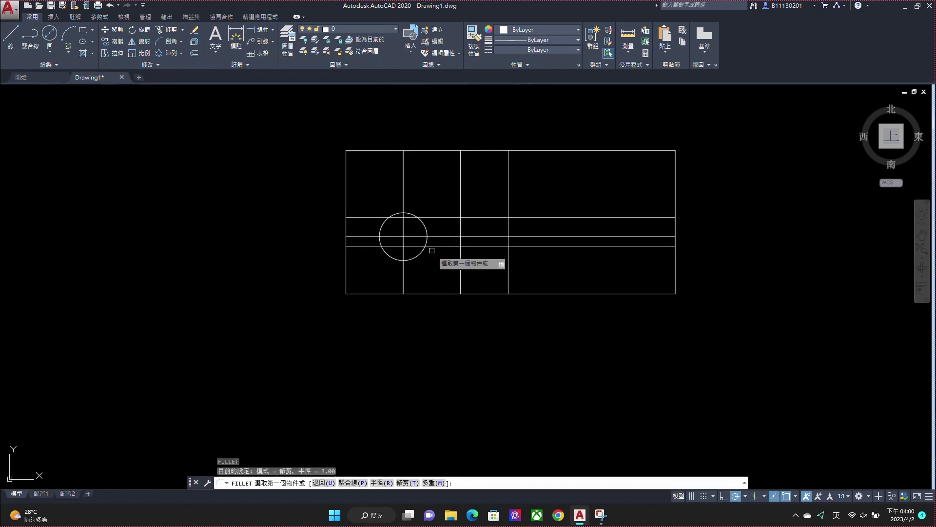
pyautogui.write('r')
pyautogui.press('Return')
pyautogui.write('2')
pyautogui.press('Return')
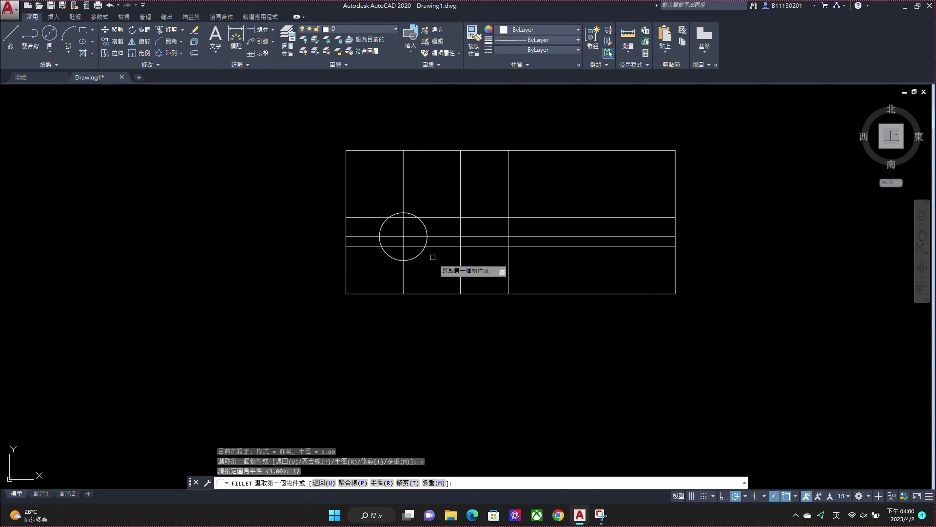
pyautogui.click(347, 271)
pyautogui.click(361, 294)
pyautogui.press('Escape')
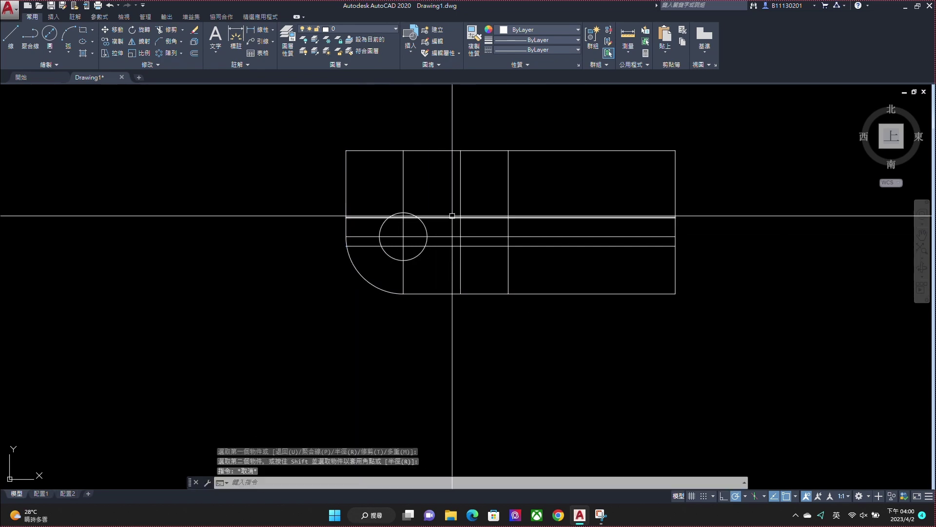
pyautogui.moveTo(469, 196); pyautogui.dragTo(449, 222, button='middle')
pyautogui.write('tr')
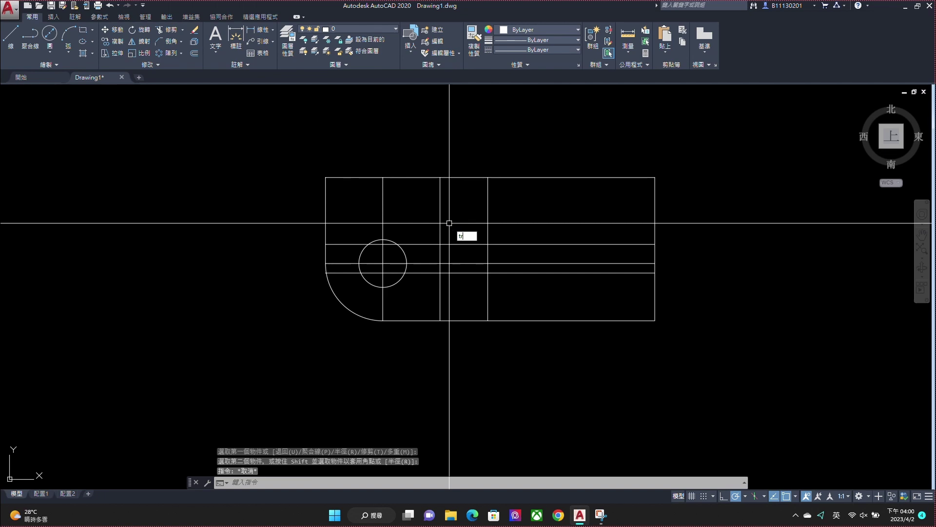
# Step: Offset the top edge 6 units downward to add a new horizontal line
pyautogui.press('Return')
pyautogui.press('Return')
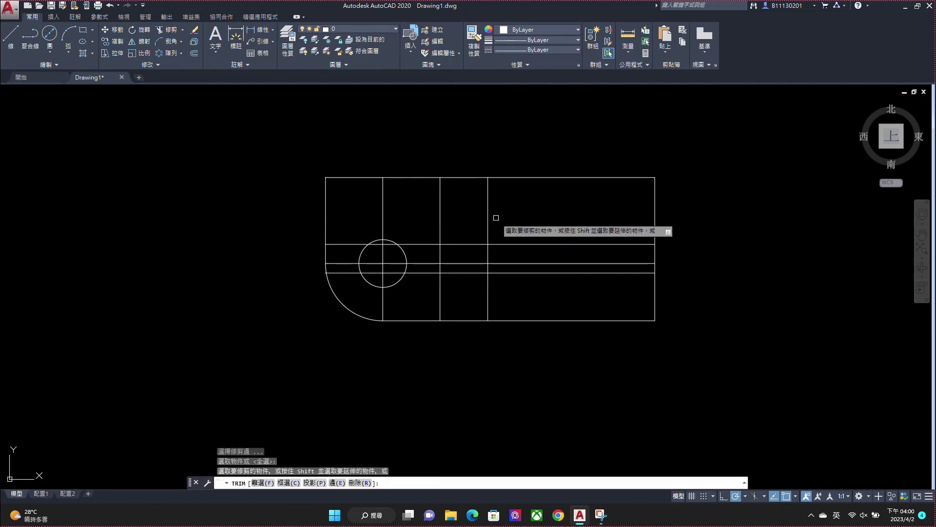
pyautogui.press('Escape')
pyautogui.press('Return')
pyautogui.write('6')
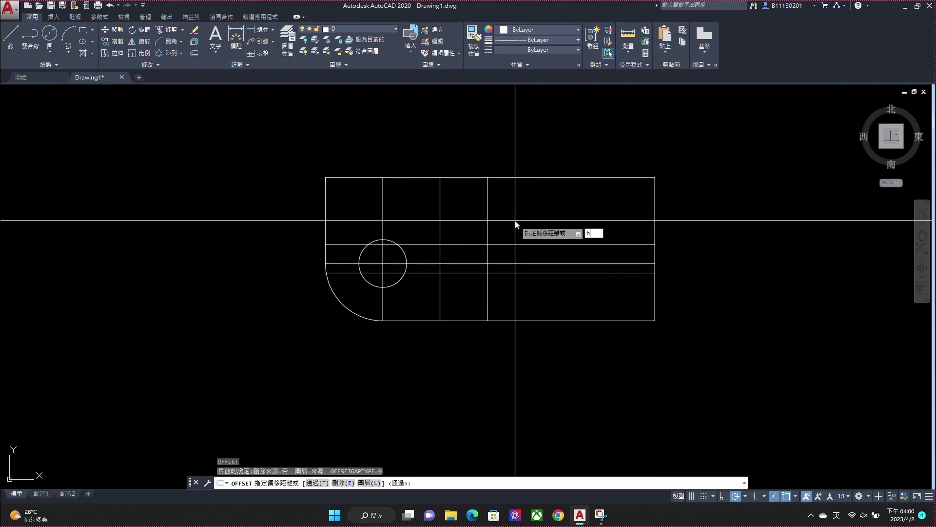
pyautogui.press('Return')
pyautogui.click(525, 177)
pyautogui.click(527, 206)
pyautogui.press('Escape')
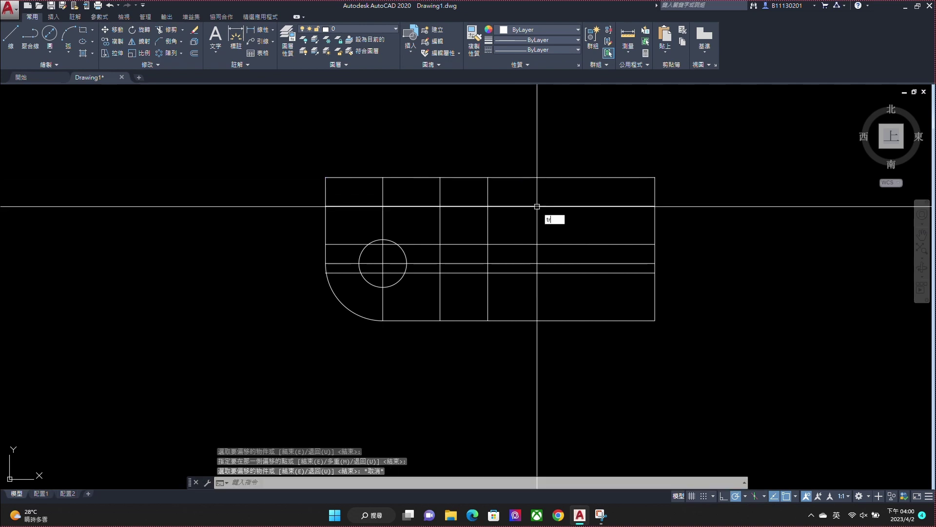
pyautogui.press('Return')
pyautogui.press('Return')
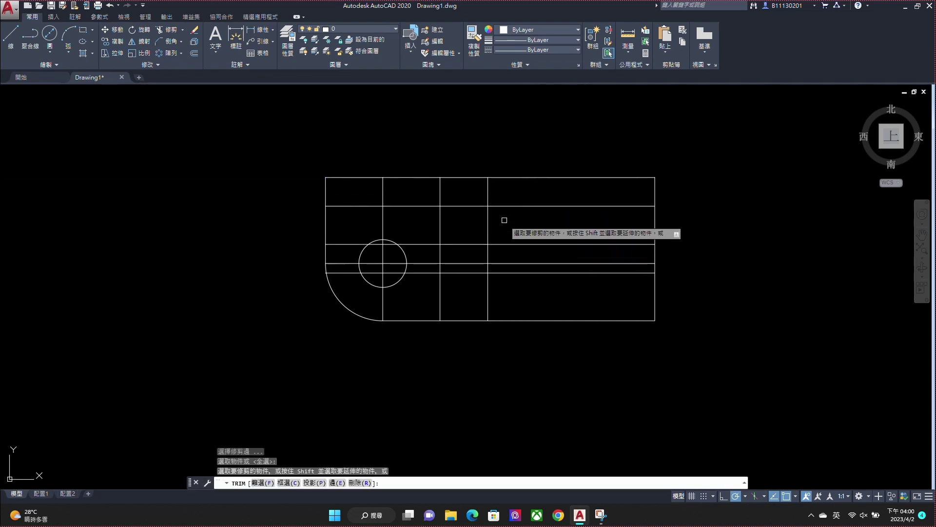
pyautogui.scroll(-5, 504, 217)
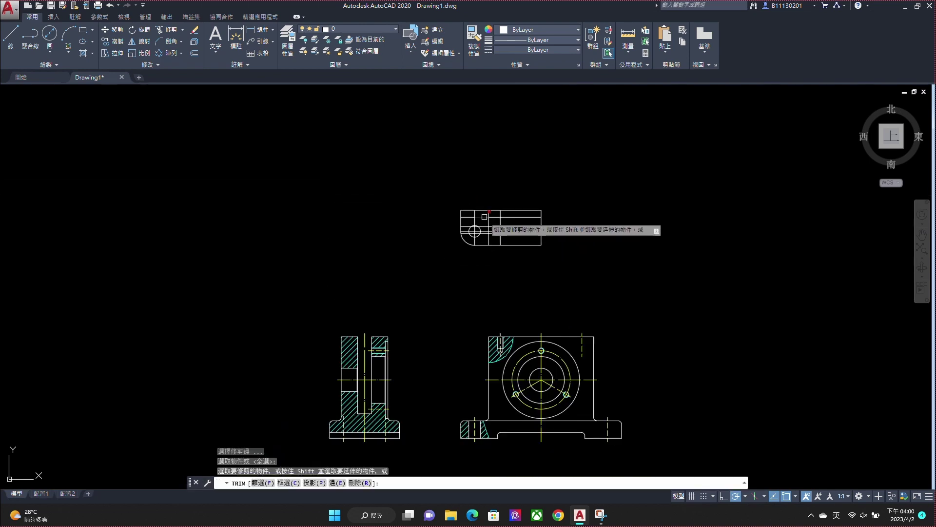
# Step: Trim the stray segments around the top-view circle and between the circle and slot
pyautogui.click(484, 217)
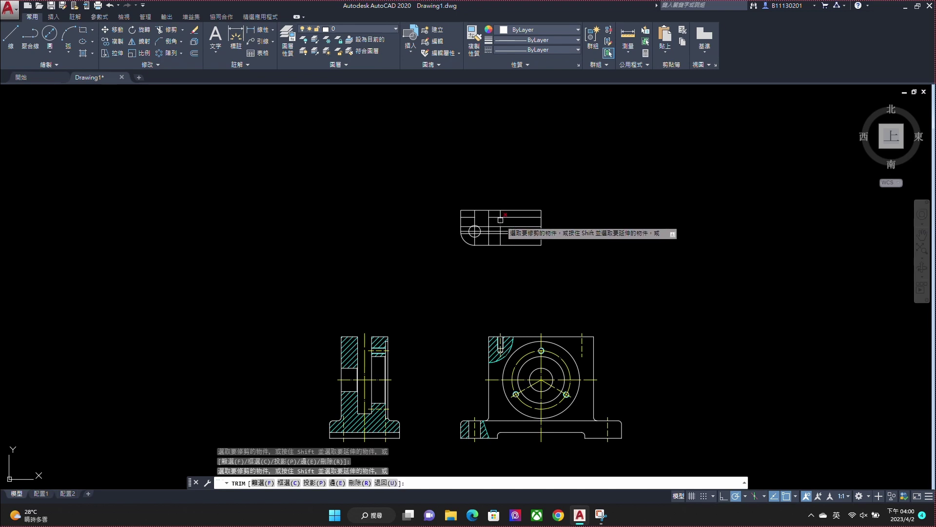
pyautogui.scroll(4, 500, 220)
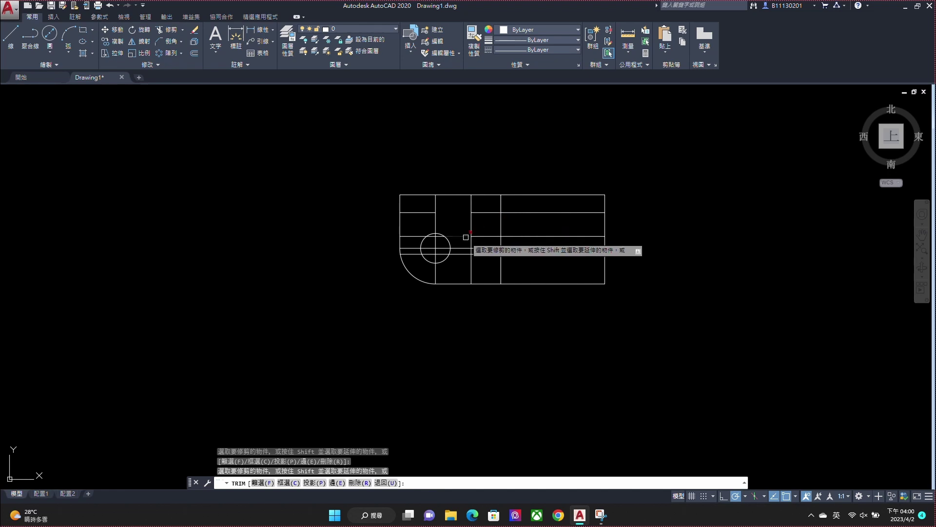
pyautogui.click(466, 237)
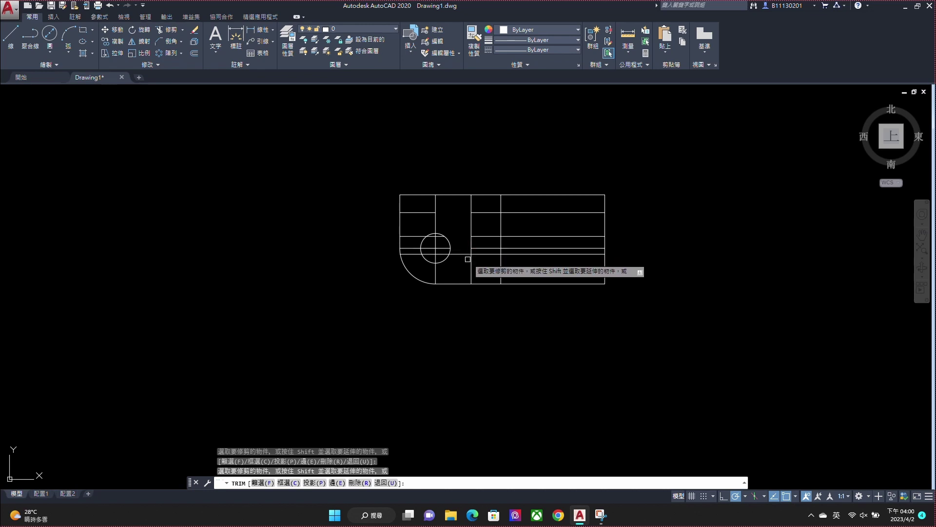
pyautogui.click(465, 255)
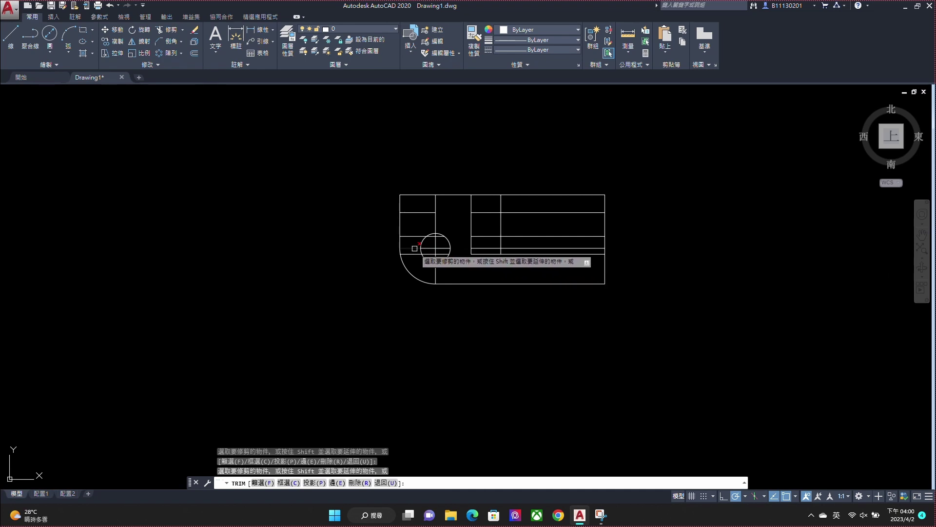
pyautogui.click(437, 224)
pyautogui.press('Escape')
# Step: Erase the leftover top-left corner lines and the short stray lines left of the circle
pyautogui.click(445, 197)
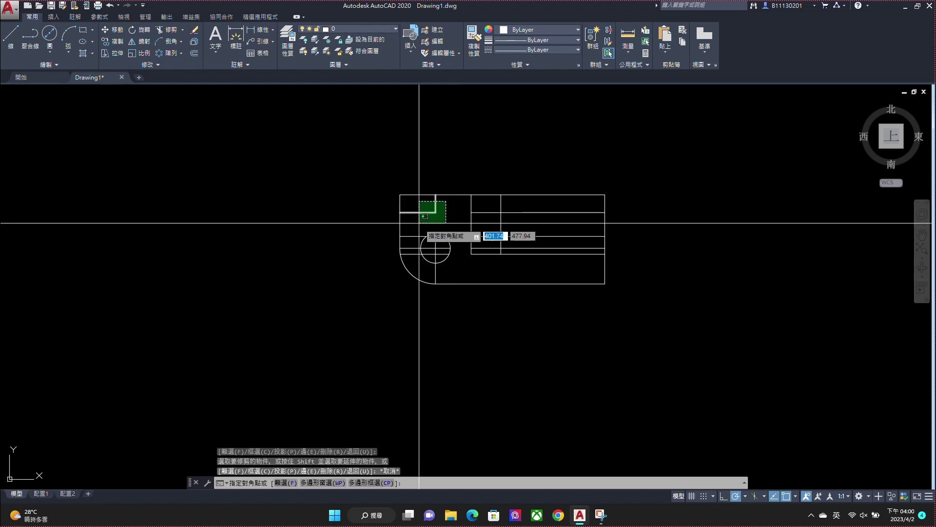
pyautogui.click(418, 215)
pyautogui.press('Delete')
pyautogui.click(502, 250)
pyautogui.press('Delete')
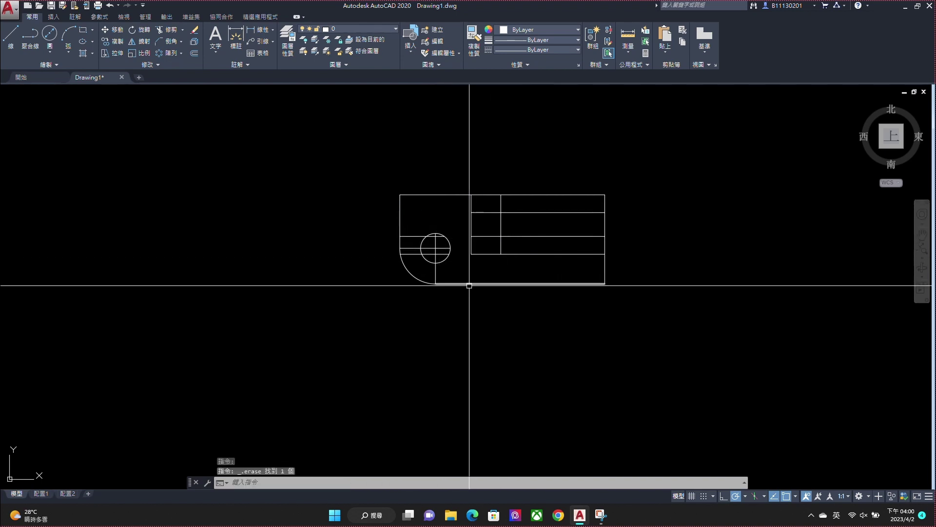
pyautogui.click(418, 228)
pyautogui.click(429, 251)
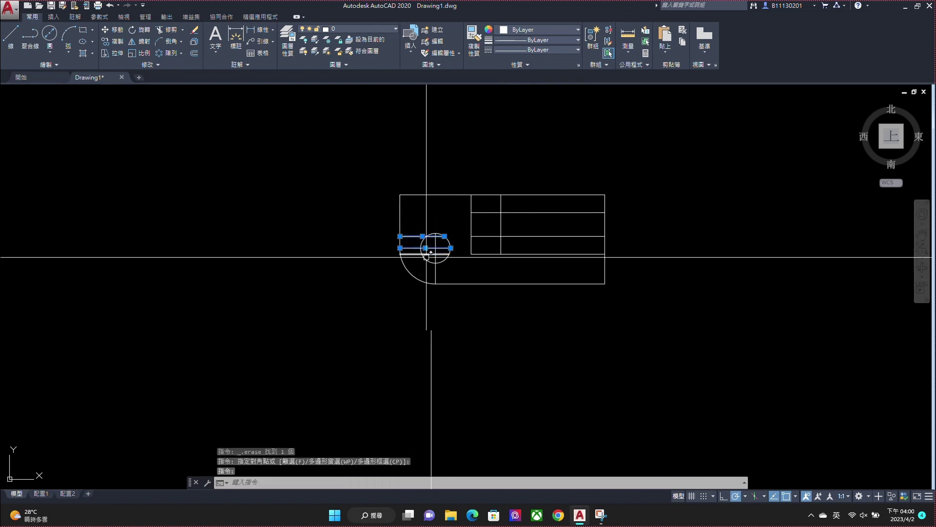
pyautogui.press('Delete')
pyautogui.click(110, 5)
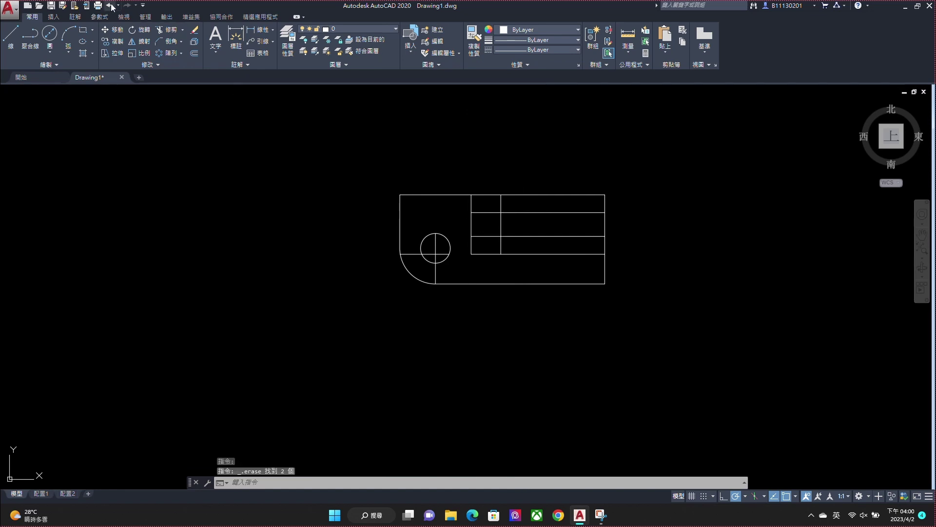
pyautogui.click(406, 254)
pyautogui.click(418, 236)
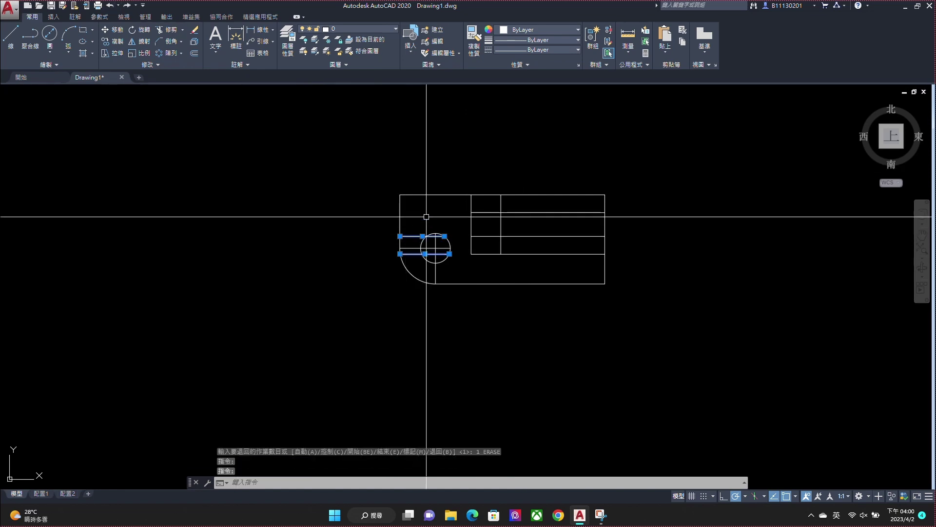
pyautogui.press('Delete')
pyautogui.scroll(2, 544, 242)
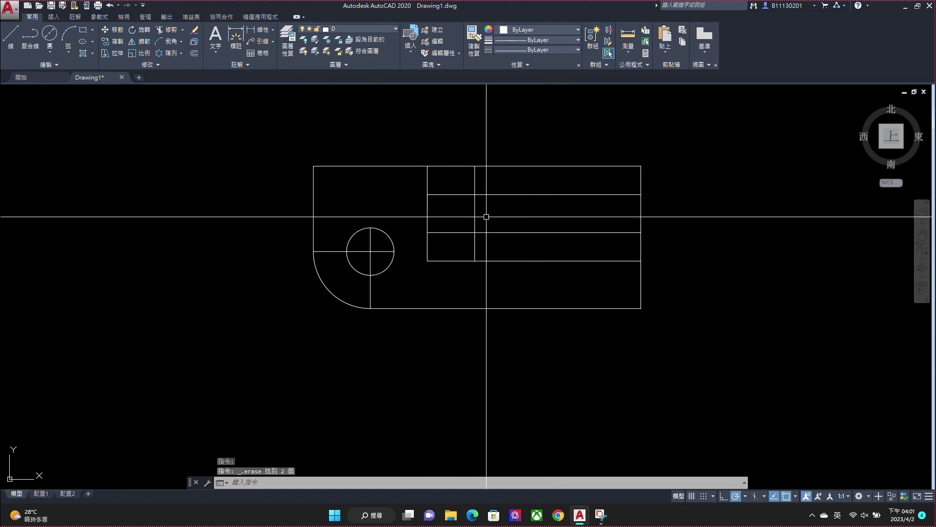
pyautogui.write('c')
# Step: Draw a radius-2.5 circle at the line intersection and offset it 0.4 outward
pyautogui.press('Return')
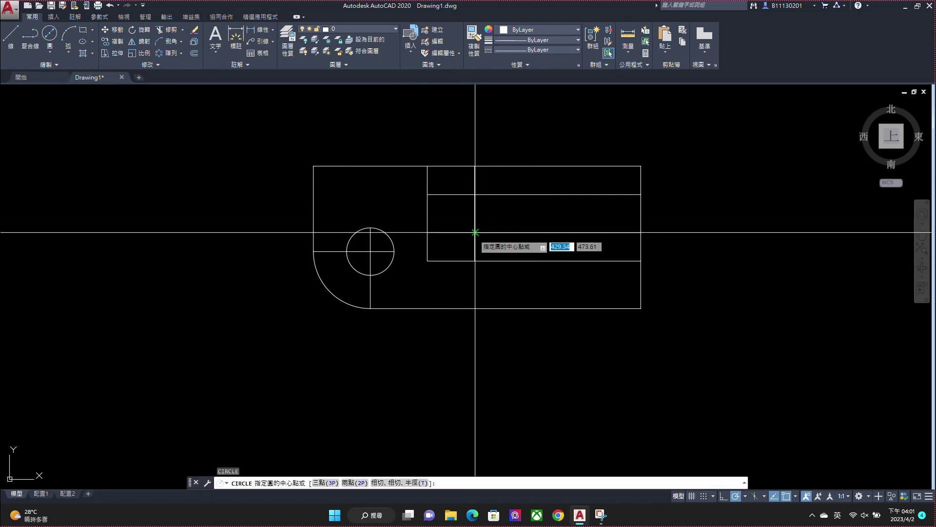
pyautogui.click(475, 232)
pyautogui.write('.5')
pyautogui.press('Return')
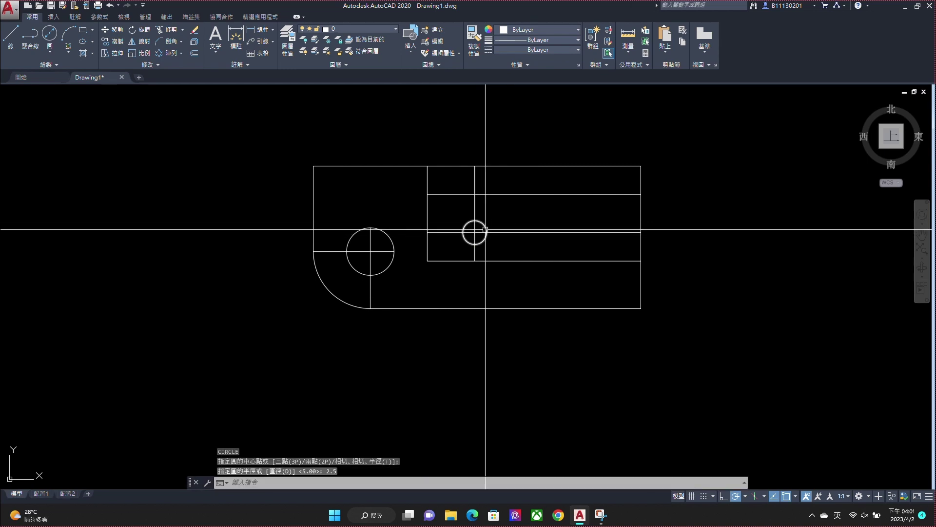
pyautogui.write('o')
pyautogui.press('Return')
pyautogui.write('.4')
pyautogui.press('Return')
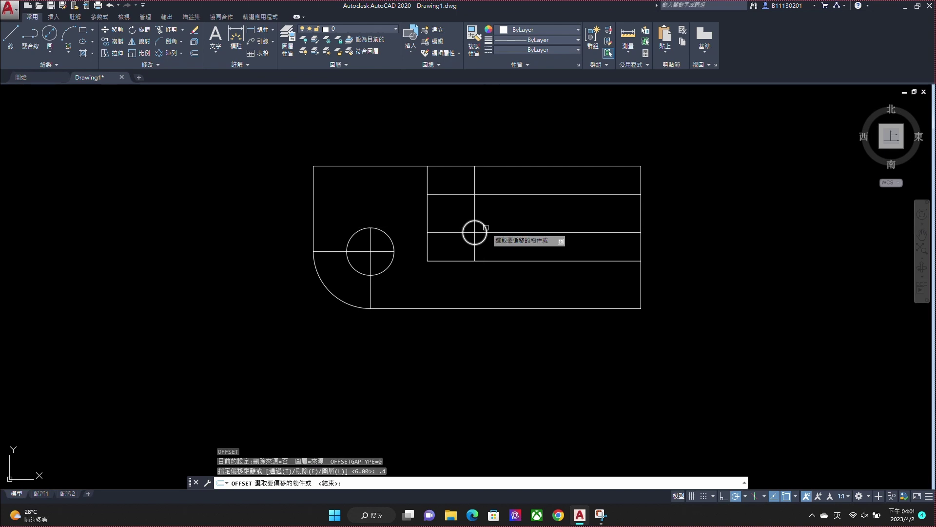
pyautogui.click(477, 228)
pyautogui.scroll(5, 477, 227)
pyautogui.click(490, 214)
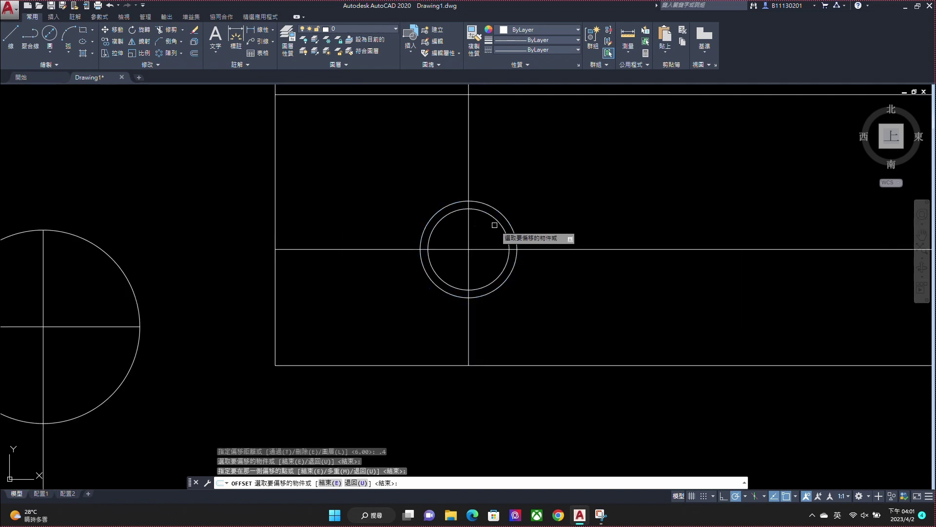
pyautogui.press('Escape')
pyautogui.scroll(-4, 503, 209)
pyautogui.moveTo(524, 182); pyautogui.dragTo(497, 204, button='middle')
# Step: Trim the surplus lines around the small hole and erase the leftover vertical segment
pyautogui.press('Escape')
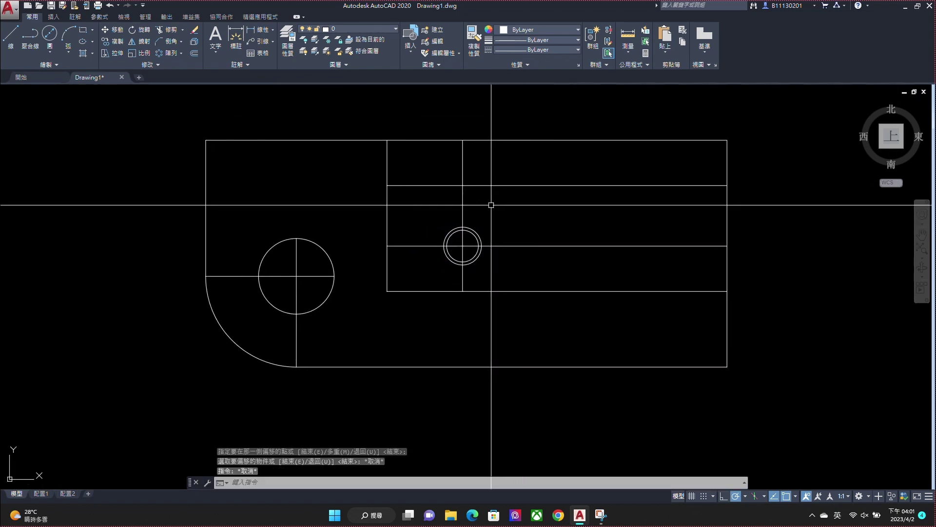
pyautogui.write('TR')
pyautogui.press('Return')
pyautogui.press('Return')
pyautogui.click(419, 258)
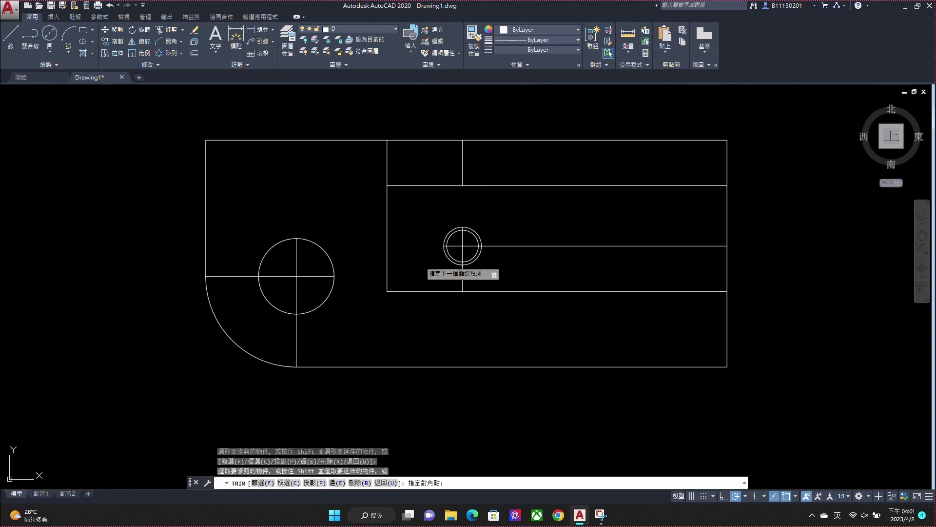
pyautogui.click(555, 287)
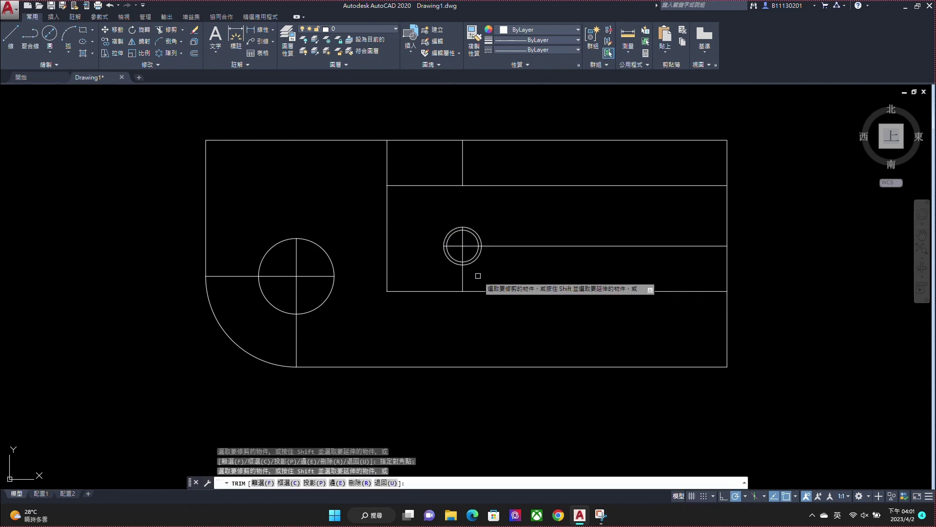
pyautogui.press('Escape')
pyautogui.click(463, 162)
pyautogui.press('Delete')
# Step: Put the small hole's centre cross on the yellow layer, then select the large circle's centre lines
pyautogui.scroll(3, 464, 244)
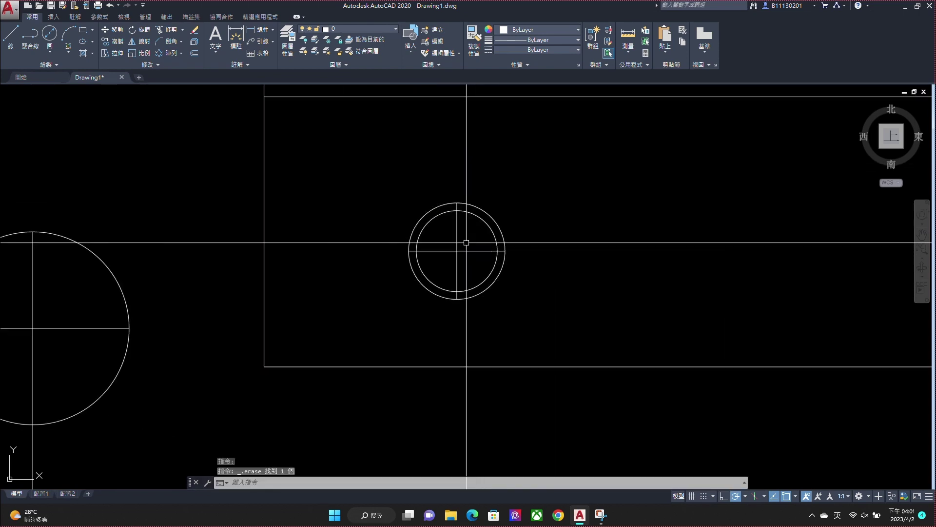
pyautogui.scroll(-3, 463, 244)
pyautogui.click(467, 239)
pyautogui.click(451, 253)
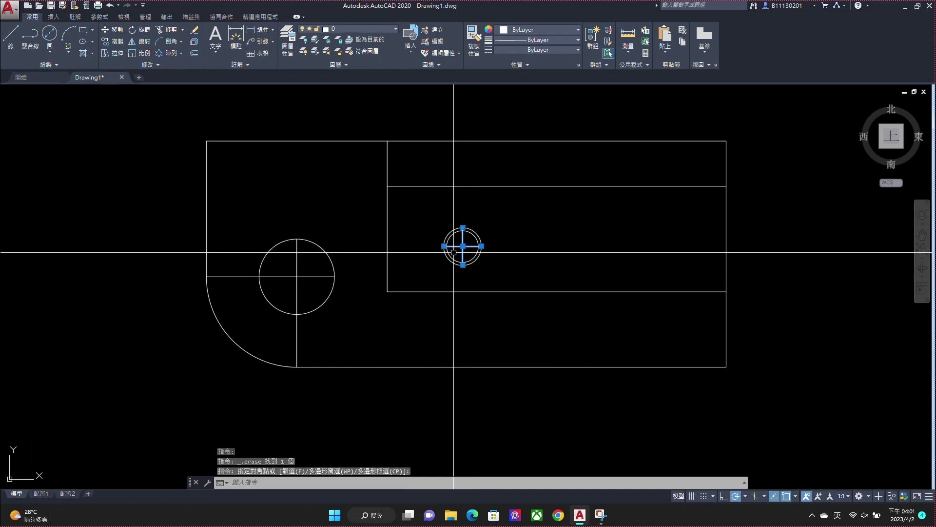
pyautogui.click(390, 30)
pyautogui.click(382, 63)
pyautogui.press('Escape')
pyautogui.click(309, 260)
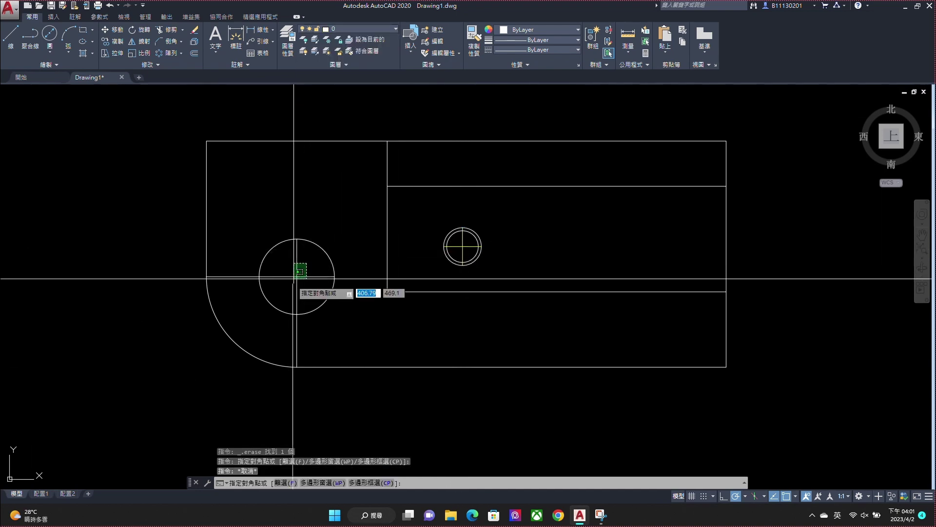
pyautogui.click(291, 280)
pyautogui.click(377, 28)
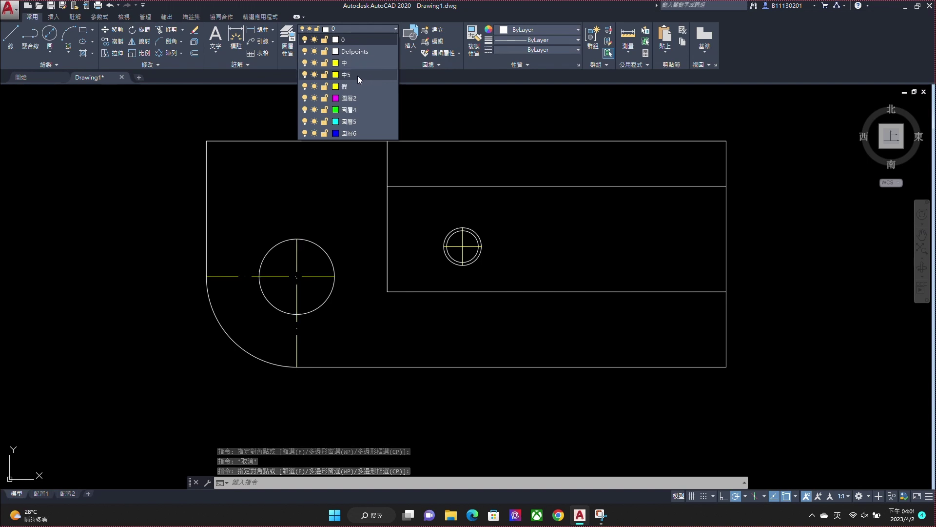
# Step: Lengthen the large circle's centre lines by 3 at the left, top and bottom ends
pyautogui.press('Escape')
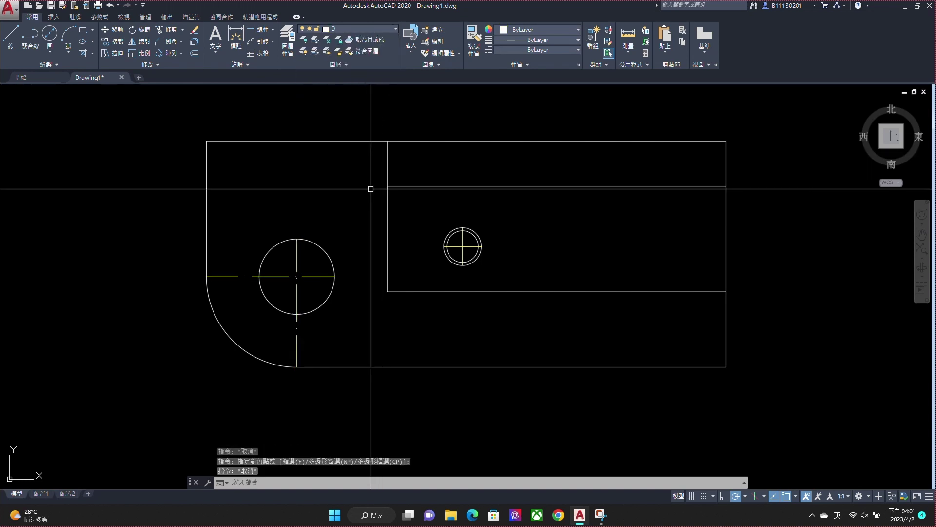
pyautogui.write('LEN')
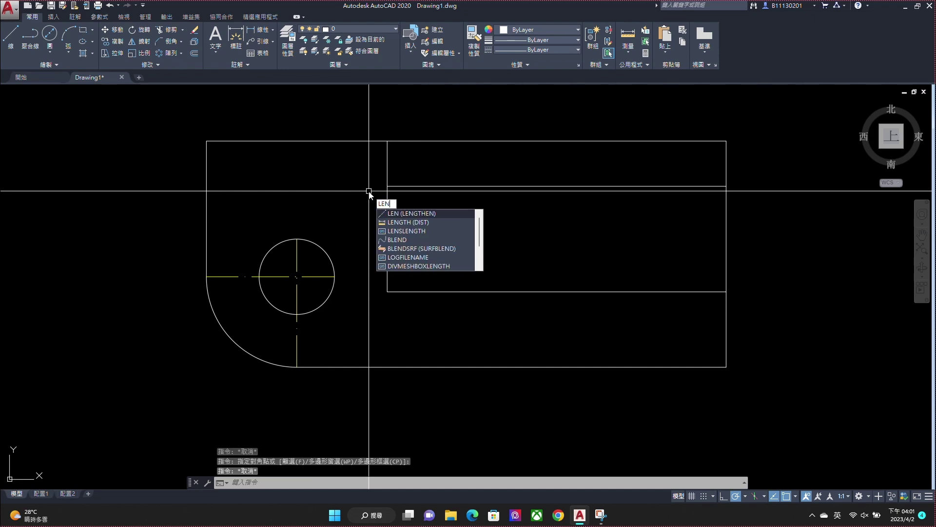
pyautogui.press('Return')
pyautogui.press('Return')
pyautogui.press('Return')
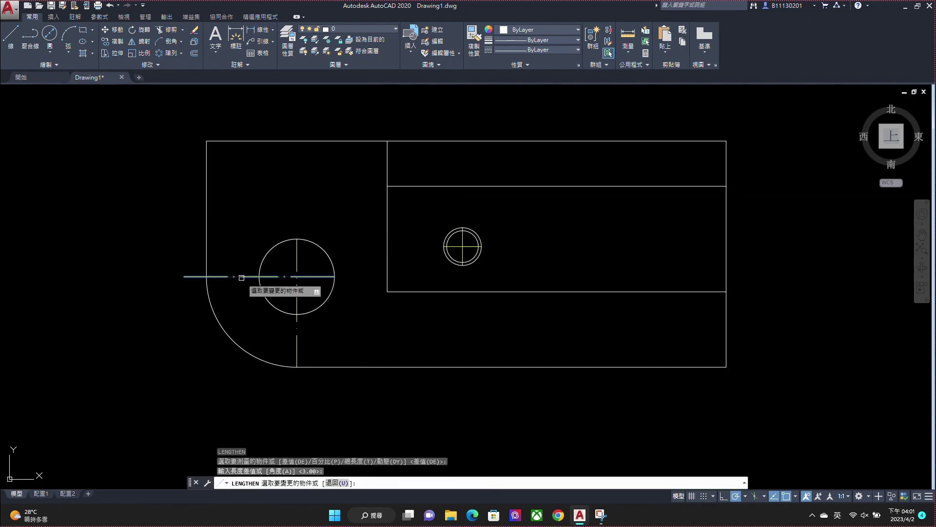
pyautogui.click(242, 278)
pyautogui.click(294, 249)
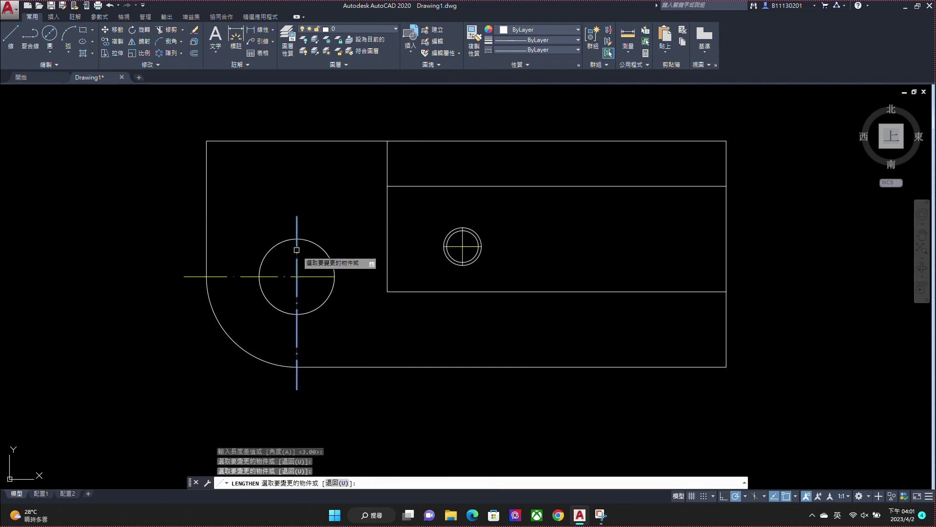
pyautogui.click(297, 249)
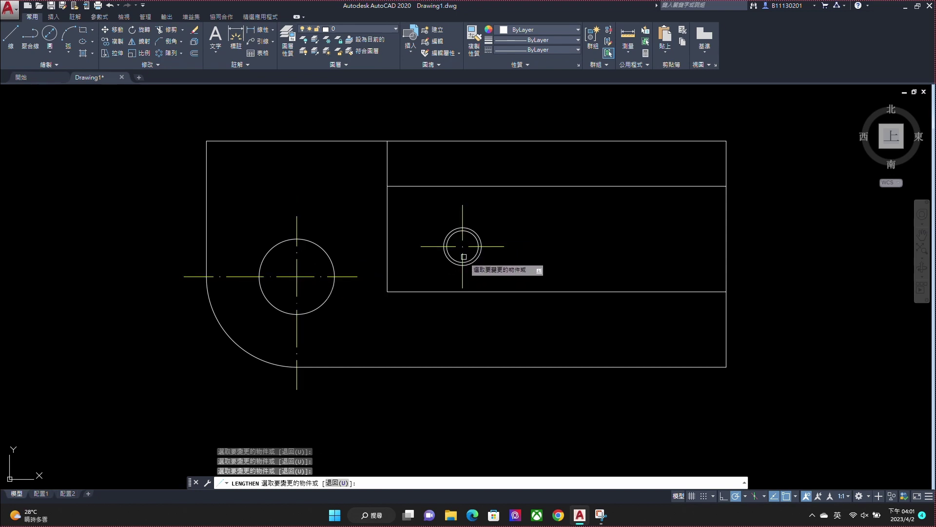
# Step: Break the small hole's outer circle into an arc and put it on the cyan layer
pyautogui.press('Escape')
pyautogui.press('Return')
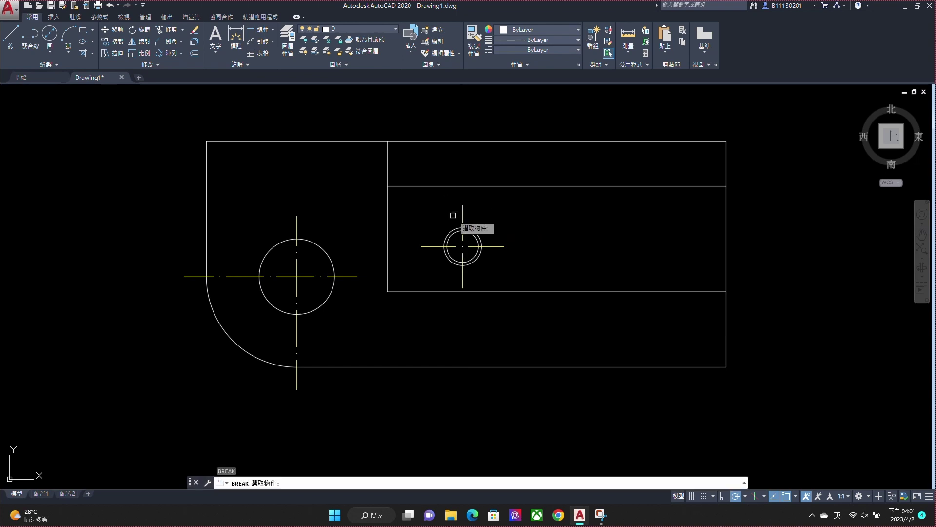
pyautogui.click(449, 260)
pyautogui.press('Escape')
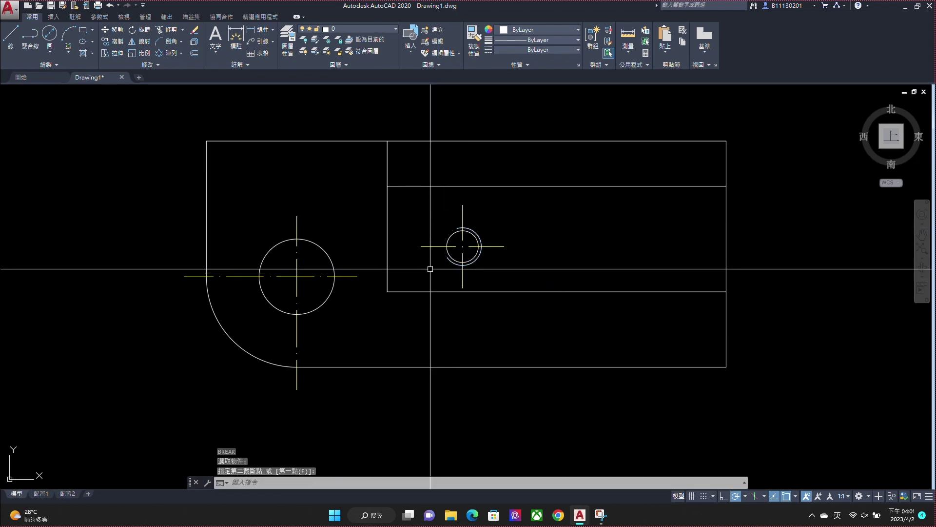
pyautogui.click(449, 260)
pyautogui.click(390, 29)
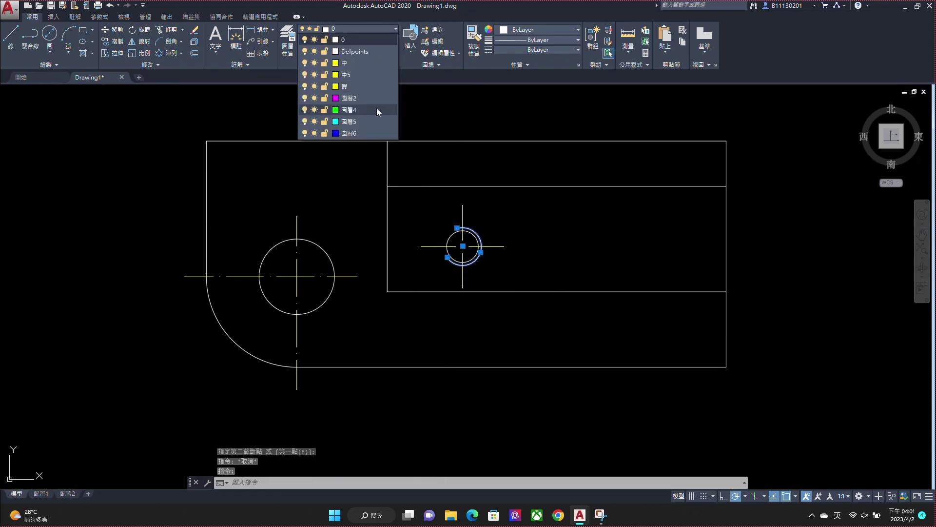
pyautogui.click(362, 124)
pyautogui.press('Escape')
pyautogui.write('f')
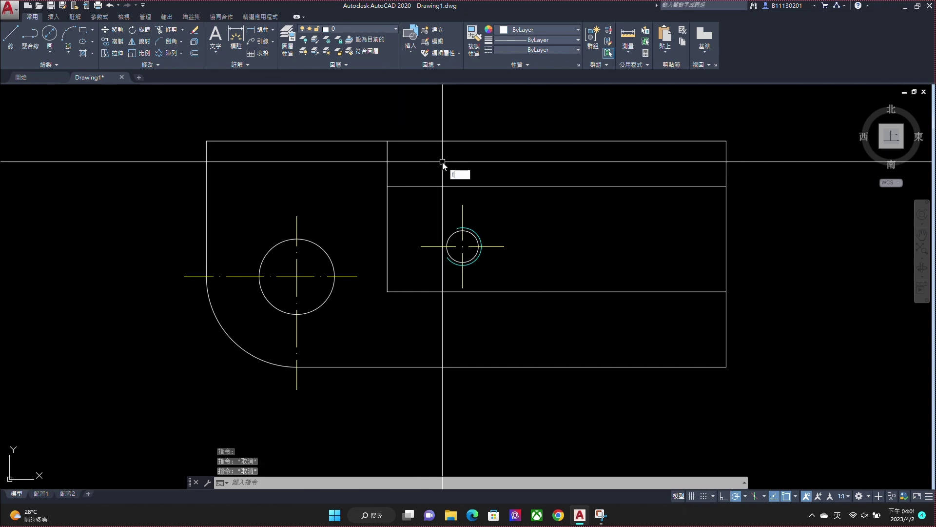
# Step: Round the inner rectangle's lower-left corner with a radius-3 fillet
pyautogui.press('Return')
pyautogui.press('Return')
pyautogui.write('3')
pyautogui.press('Return')
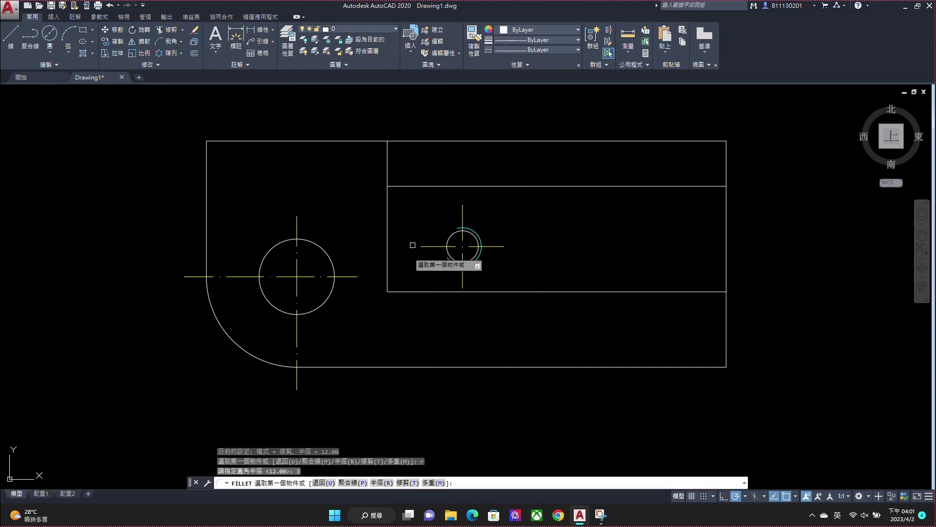
pyautogui.click(387, 287)
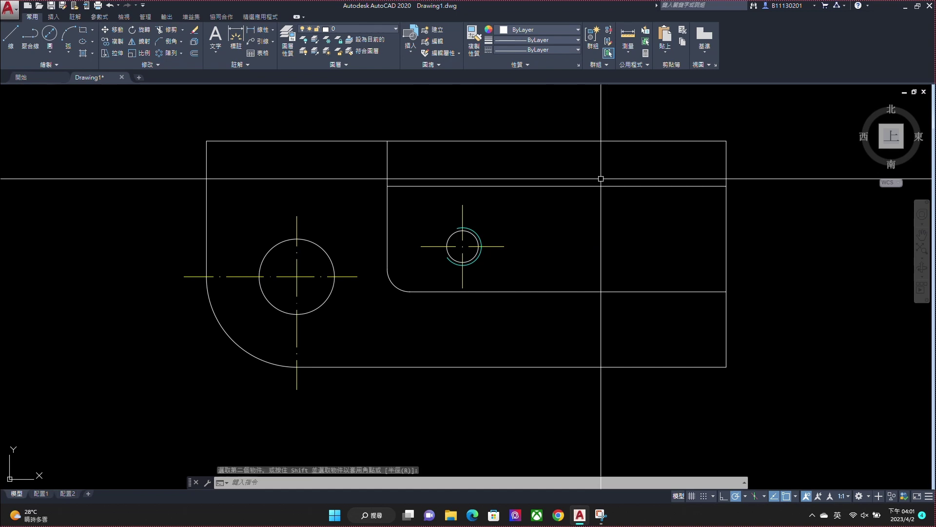
# Step: Extend the outer top and right edges by 3 onto the centre-line layer; select the half view
pyautogui.write('LEN')
pyautogui.press('Return')
pyautogui.press('Return')
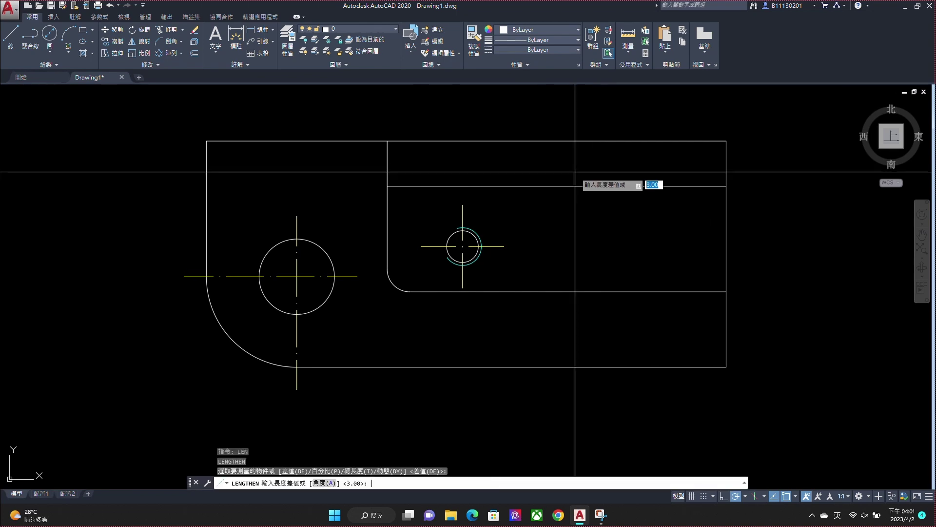
pyautogui.press('Return')
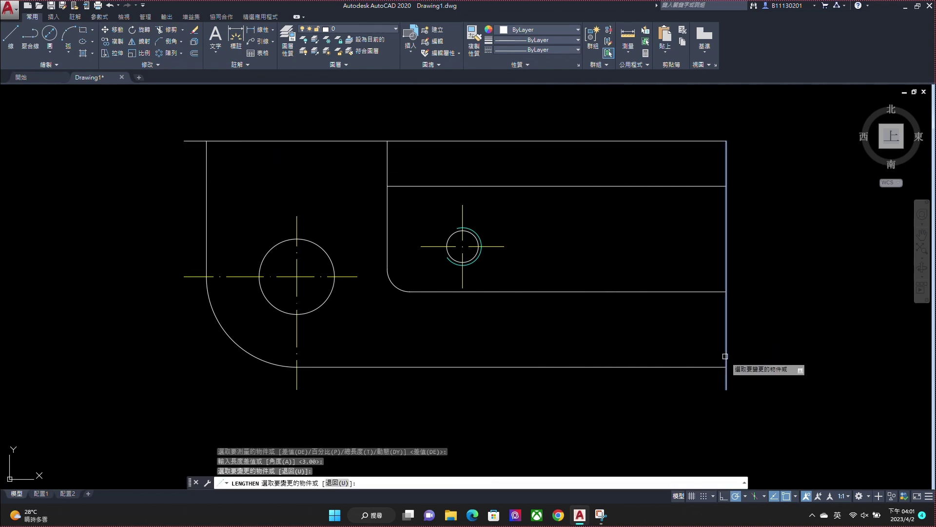
pyautogui.press('Escape')
pyautogui.click(751, 133)
pyautogui.click(625, 146)
pyautogui.click(363, 29)
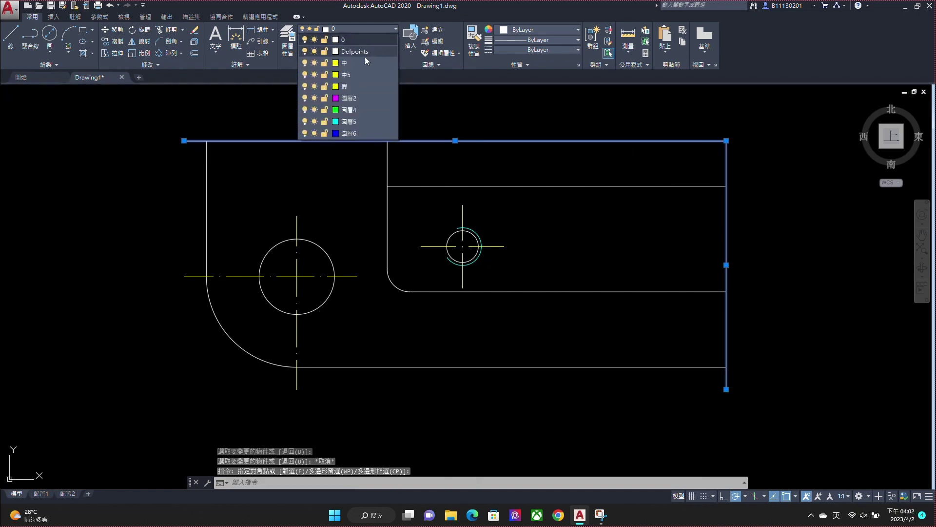
pyautogui.press('Escape')
pyautogui.press('Escape')
pyautogui.click(556, 165)
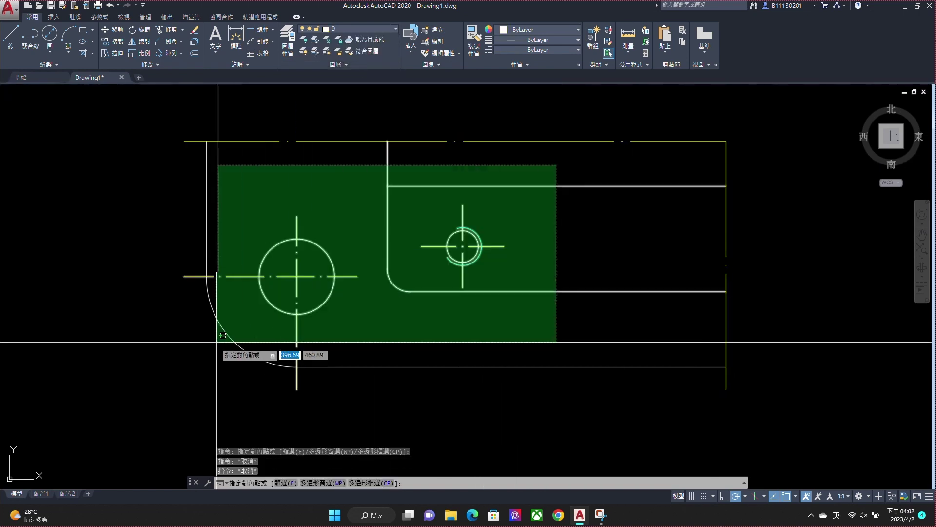
pyautogui.click(183, 387)
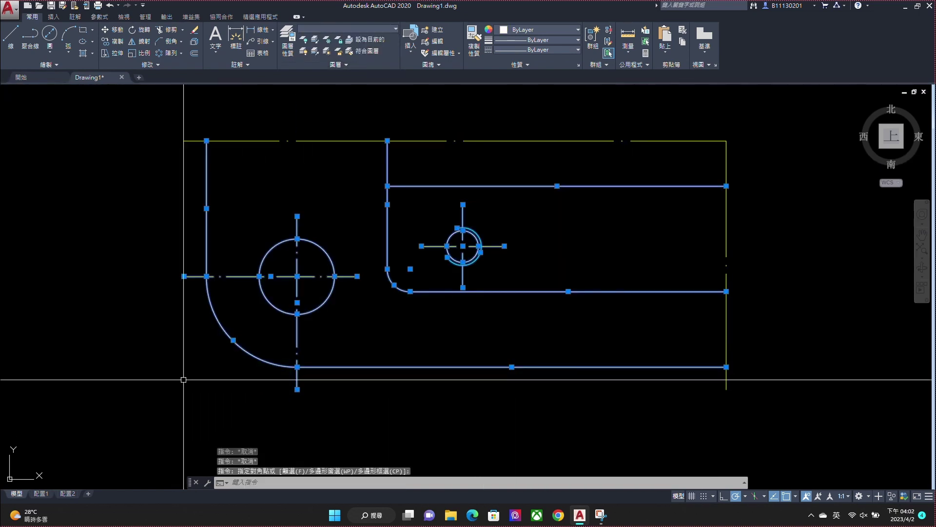
pyautogui.click(257, 141)
# Step: Mirror the selected half about the vertical line through the top-right corner, keeping the originals
pyautogui.write('mi')
pyautogui.press('Return')
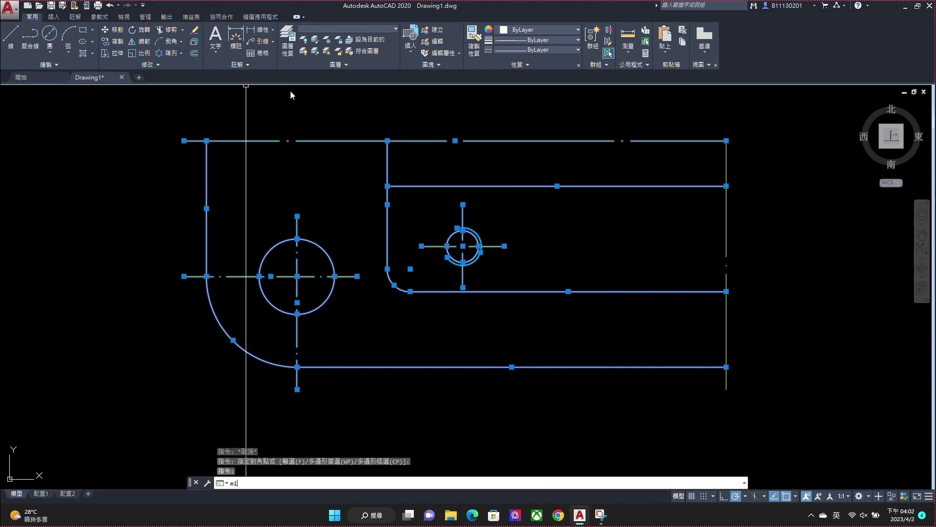
pyautogui.click(726, 140)
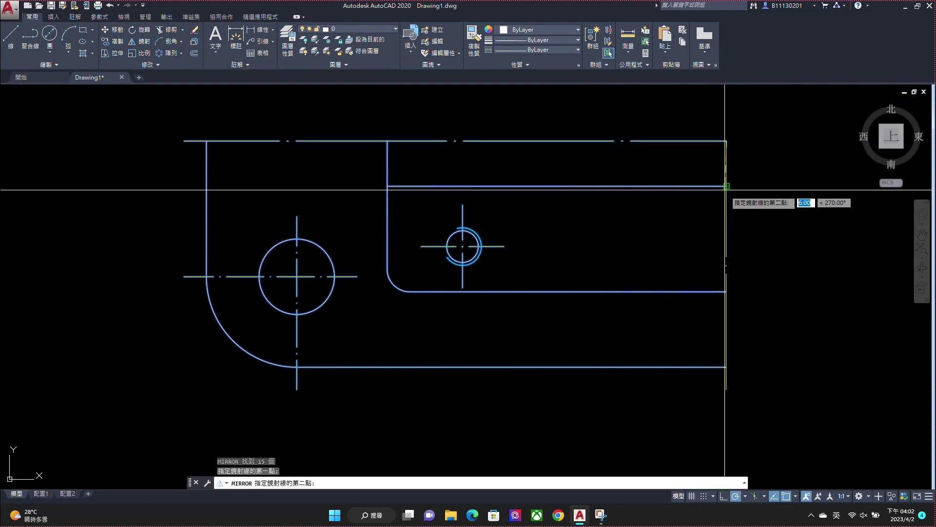
pyautogui.click(727, 185)
pyautogui.press('Return')
pyautogui.scroll(-4, 667, 178)
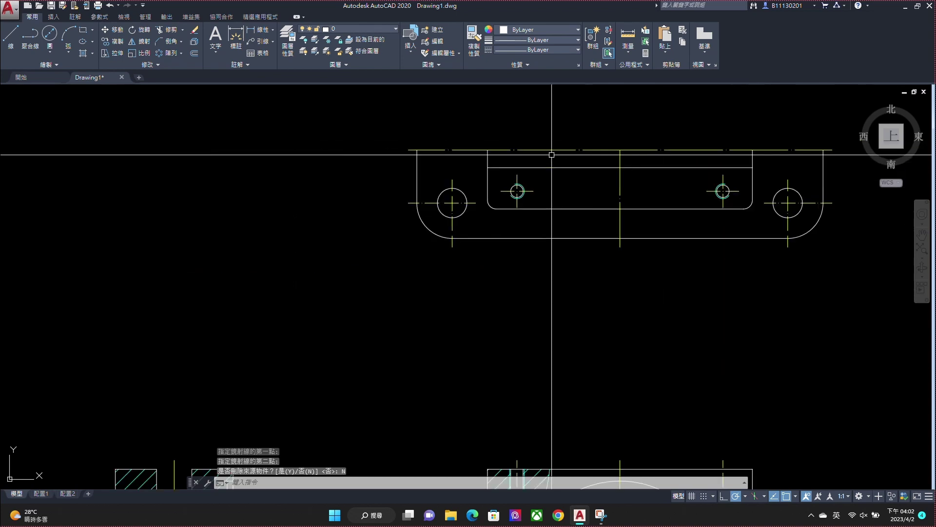
# Step: Select the half of the top view and mirror it again, keeping the source objects
pyautogui.click(832, 161)
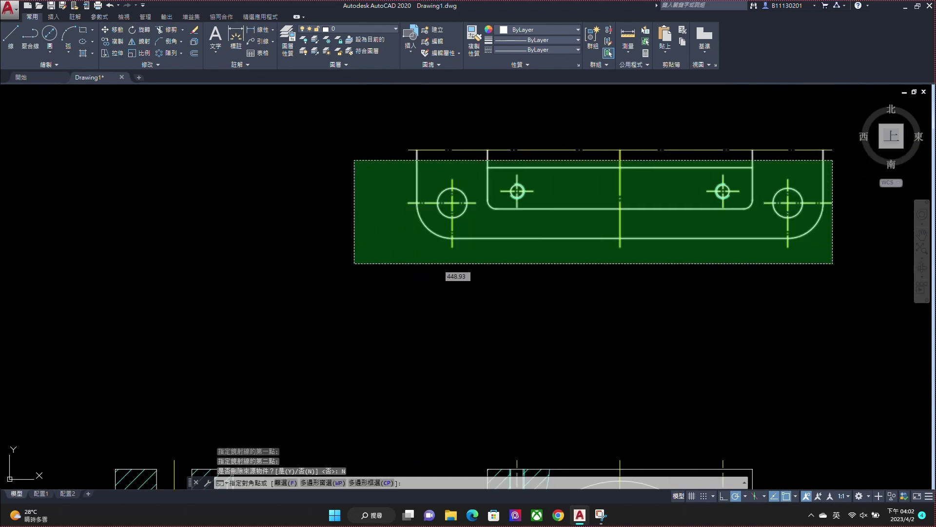
pyautogui.click(355, 262)
pyautogui.moveTo(443, 169); pyautogui.dragTo(300, 219, button='middle')
pyautogui.write('mi')
pyautogui.press('Return')
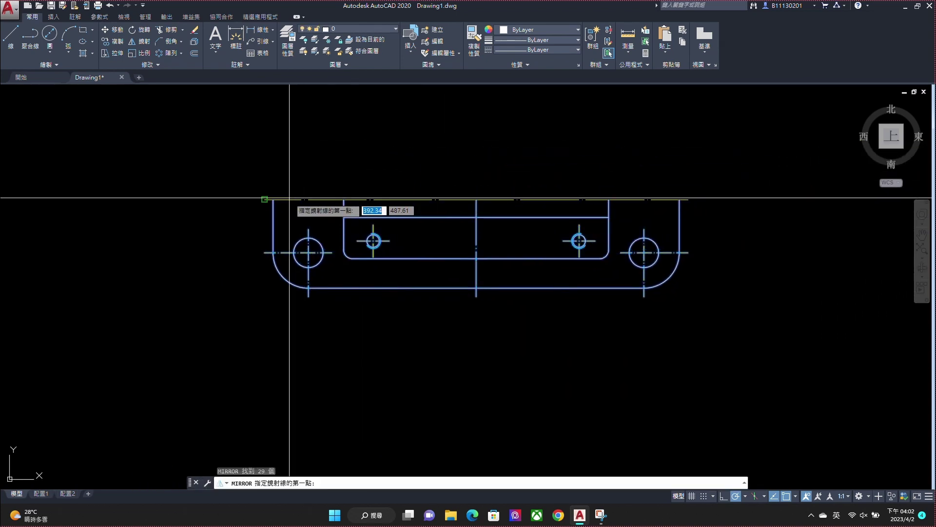
pyautogui.click(265, 200)
pyautogui.click(264, 200)
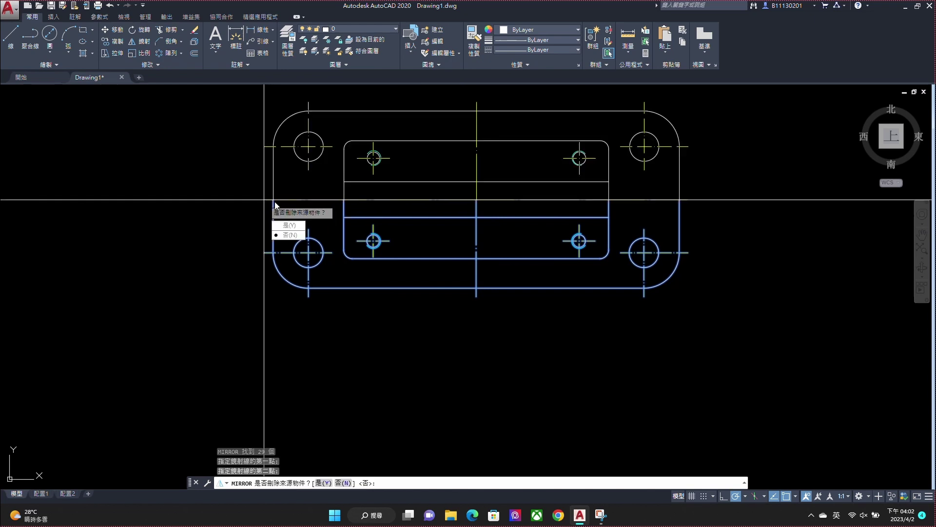
pyautogui.click(298, 236)
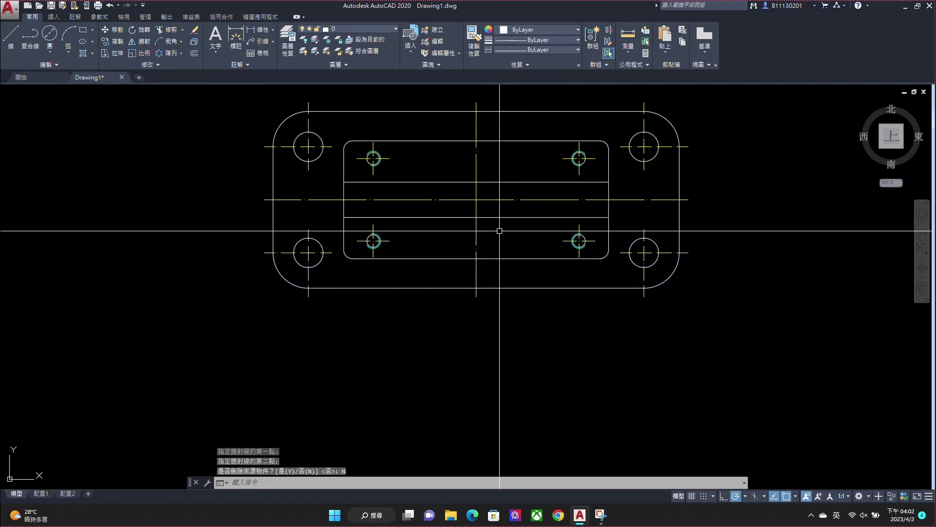
pyautogui.scroll(-2, 489, 225)
pyautogui.scroll(2, 479, 221)
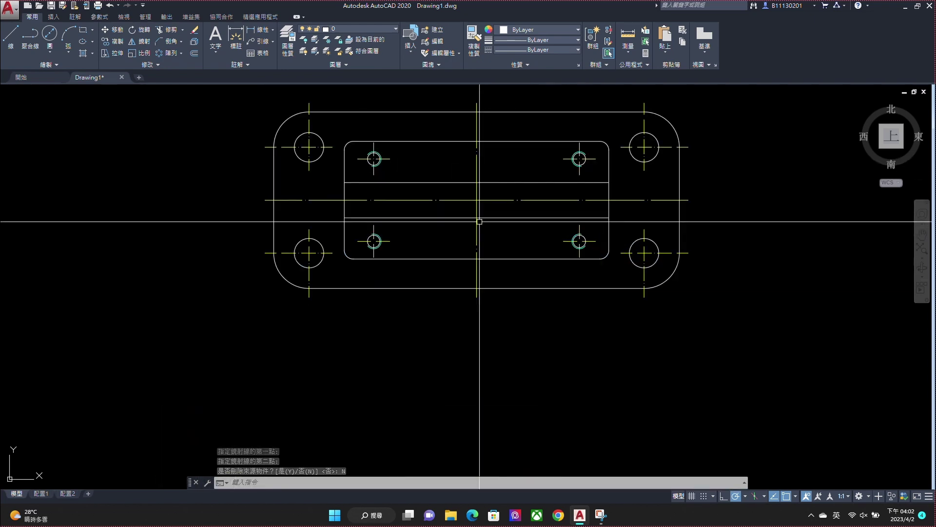
pyautogui.write('8')
pyautogui.press('Return')
# Step: Cancel a mistaken offset and an accidental stretch of the short vertical top-view line
pyautogui.press('Escape')
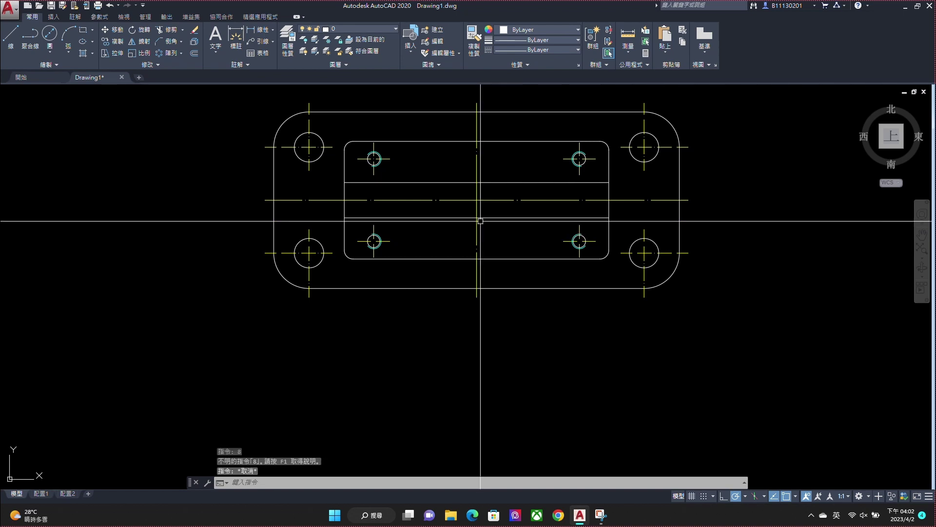
pyautogui.write('c')
pyautogui.press('Return')
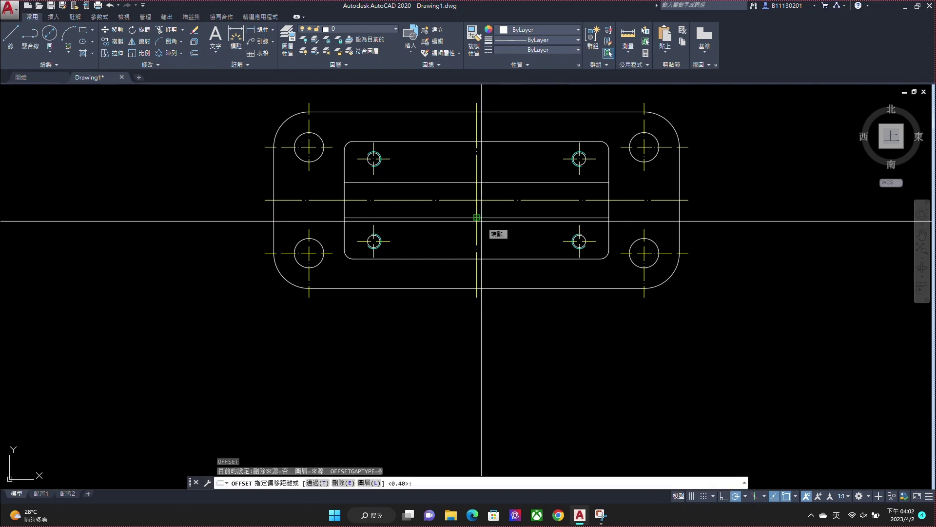
pyautogui.write('25')
pyautogui.press('Return')
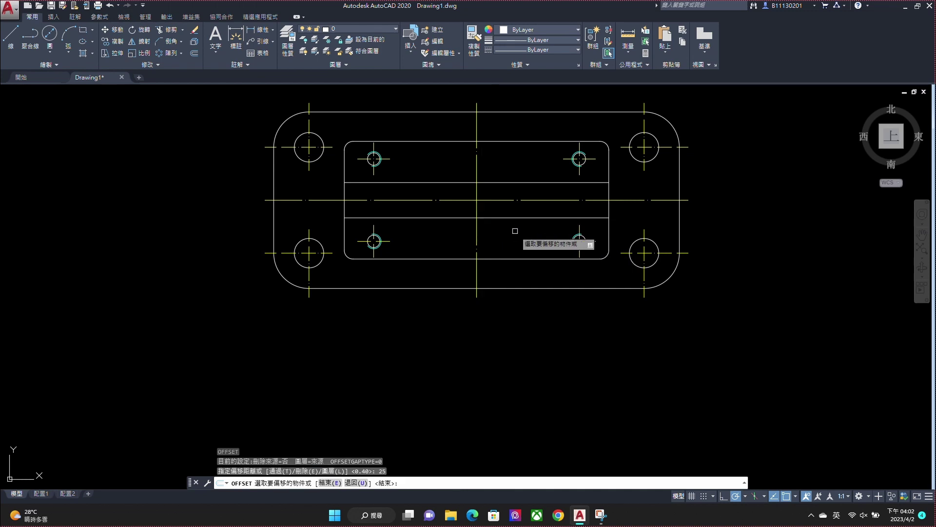
pyautogui.press('Escape')
pyautogui.press('Escape')
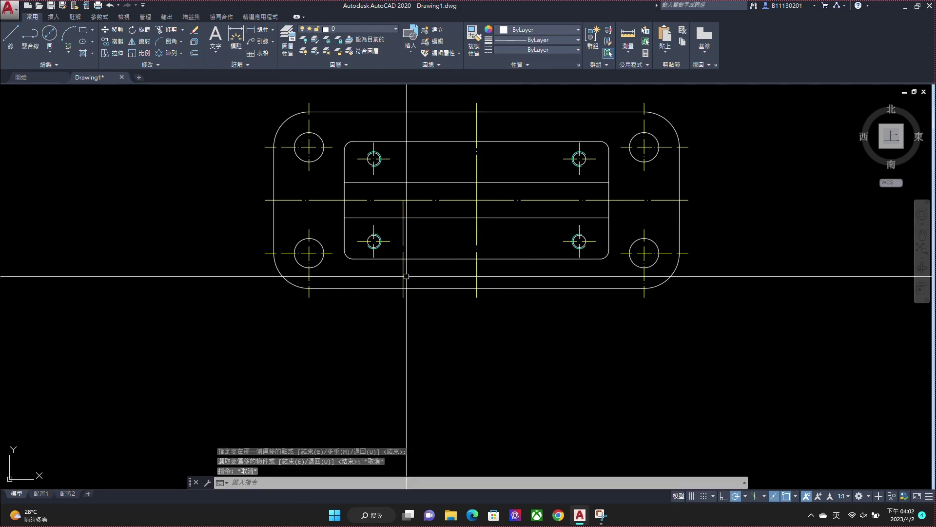
pyautogui.click(404, 291)
pyautogui.click(404, 296)
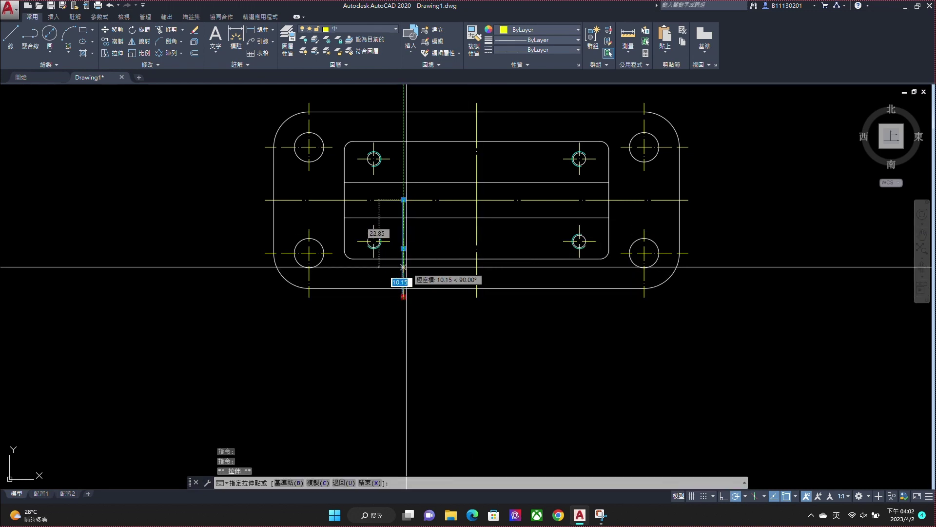
pyautogui.moveTo(404, 199)
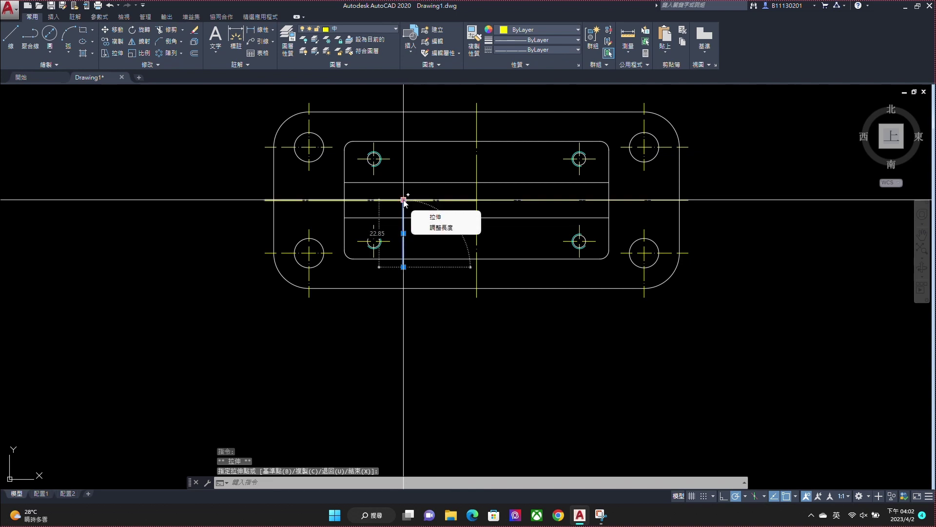
pyautogui.press('Escape')
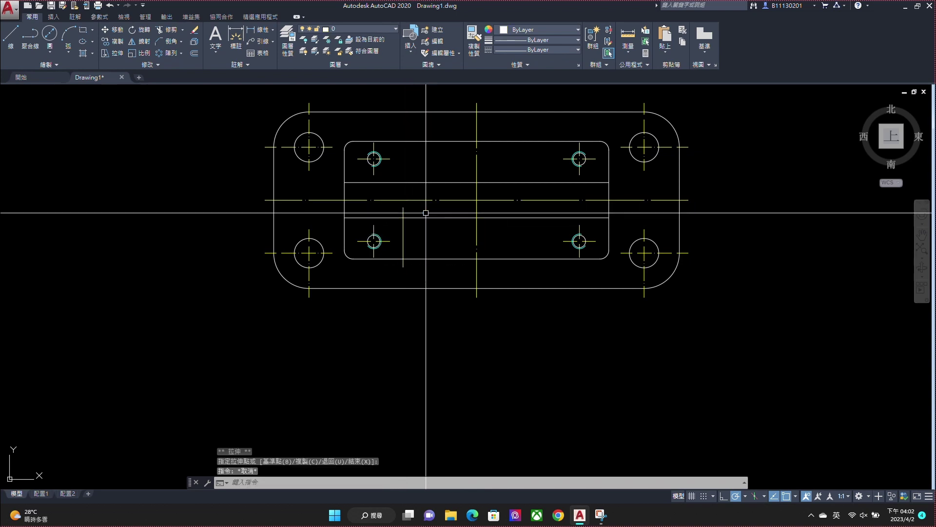
# Step: Put the short vertical top-view line on the dashed-line layer
pyautogui.click(403, 236)
pyautogui.click(356, 29)
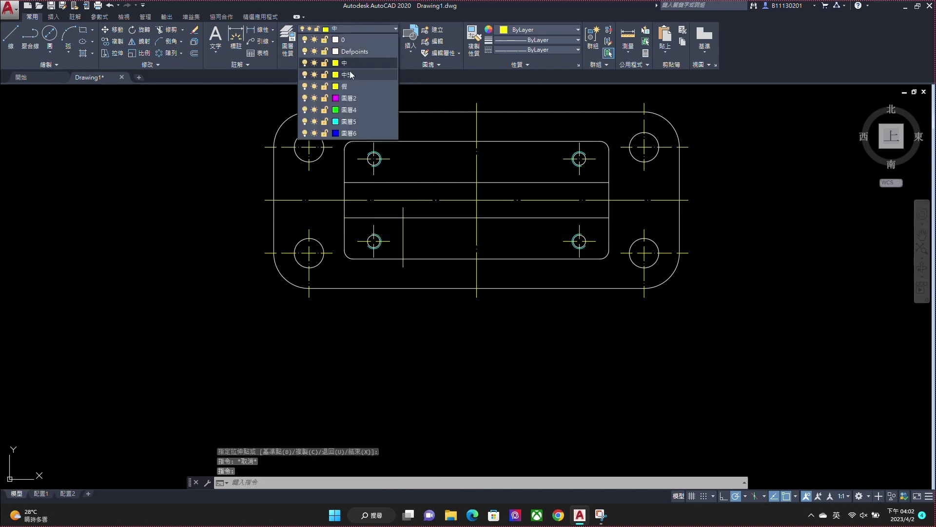
pyautogui.click(348, 75)
# Step: Mirror the dashed line across the vertical centre line, keeping the original
pyautogui.press('Return')
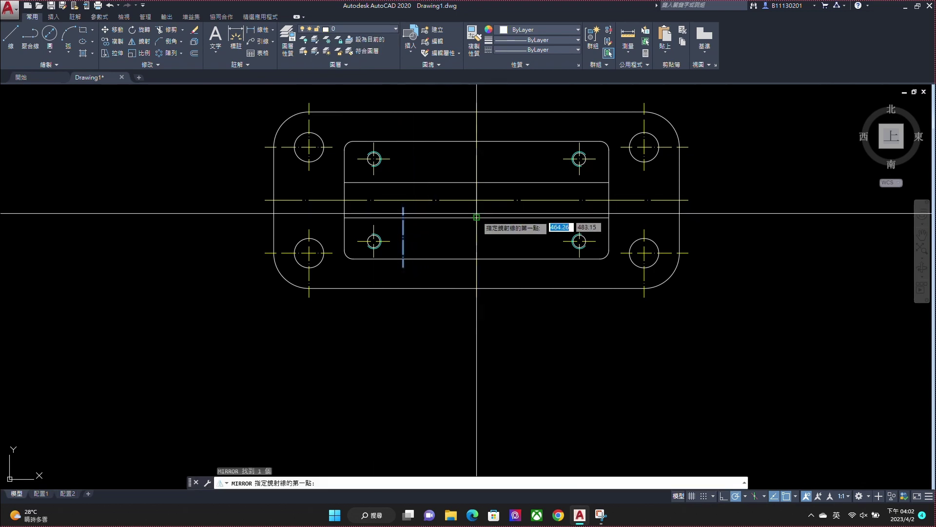
pyautogui.click(477, 209)
pyautogui.click(492, 236)
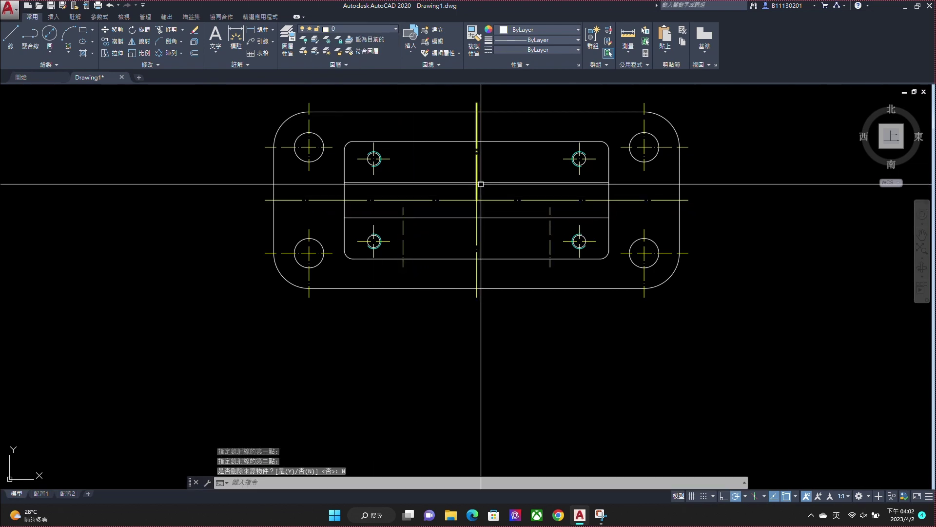
pyautogui.scroll(-5, 481, 156)
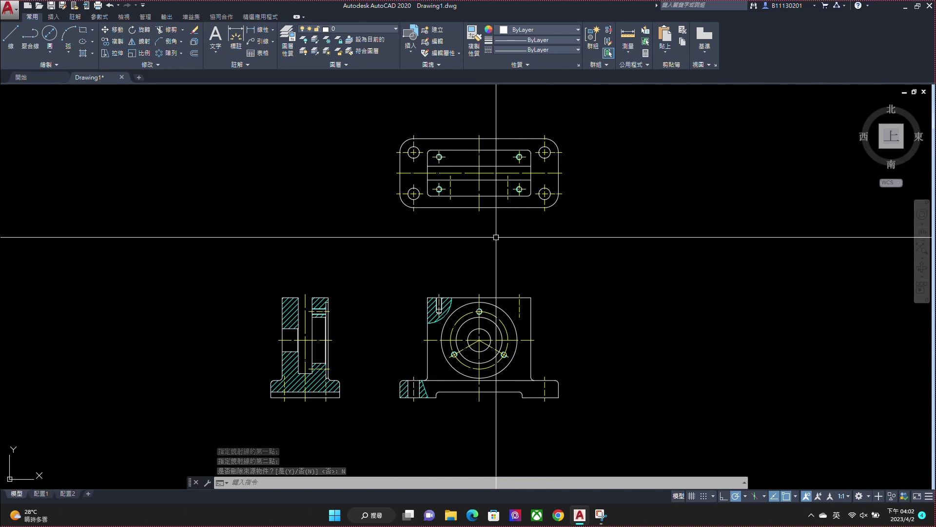
# Step: Offset the front view's ring circle inward and bore circle outward by 0.5
pyautogui.press('super+shift+s')
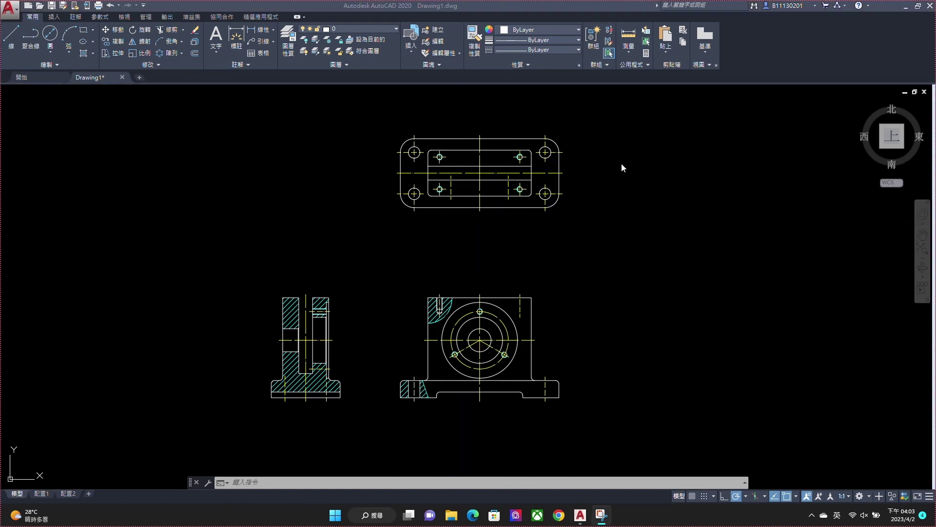
pyautogui.scroll(2, 483, 361)
pyautogui.scroll(4, 483, 361)
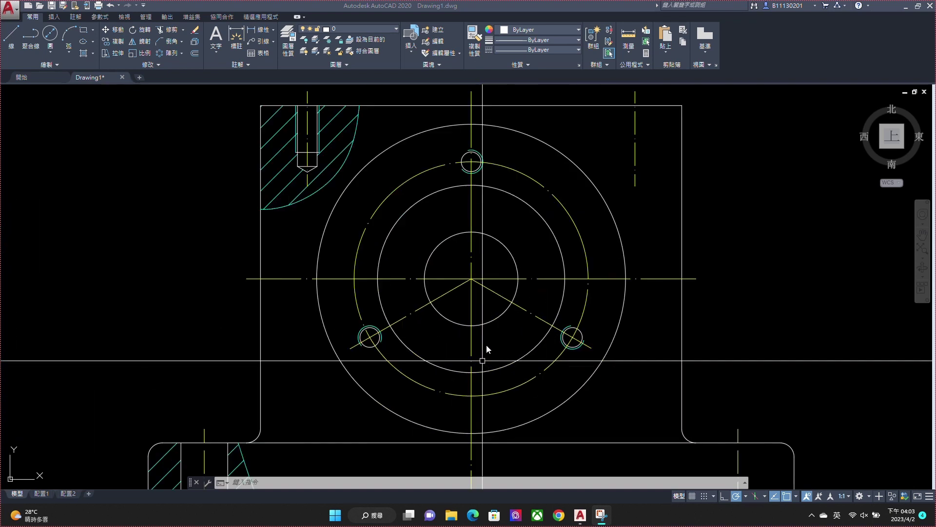
pyautogui.click(504, 343)
pyautogui.press('Return')
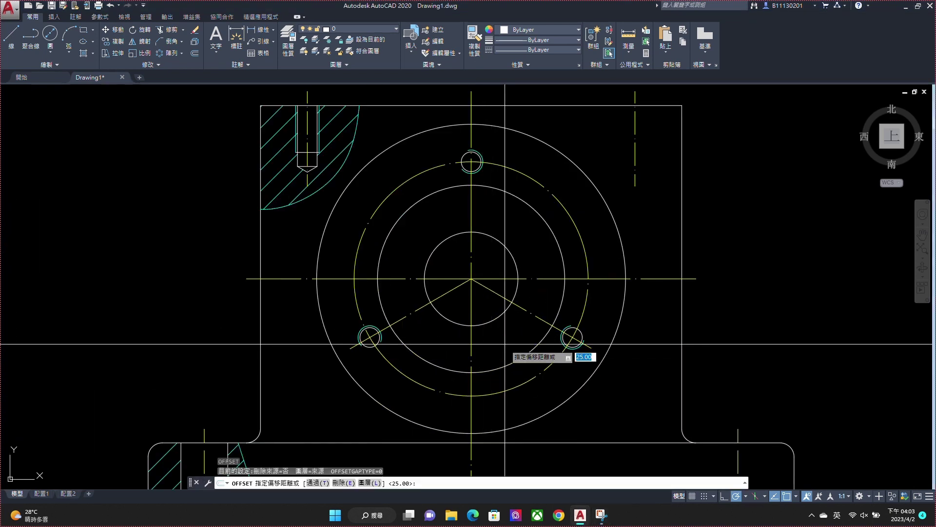
pyautogui.write('5')
pyautogui.press('Return')
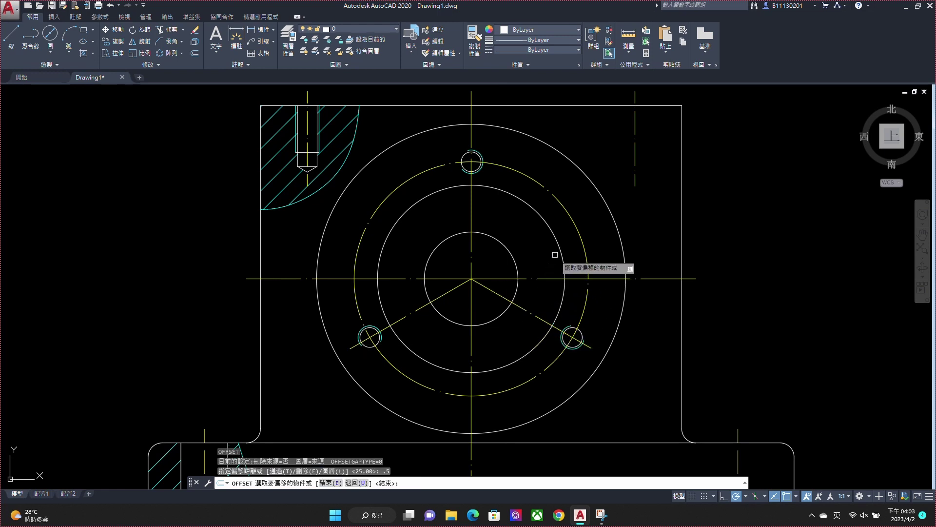
pyautogui.click(557, 244)
pyautogui.click(546, 245)
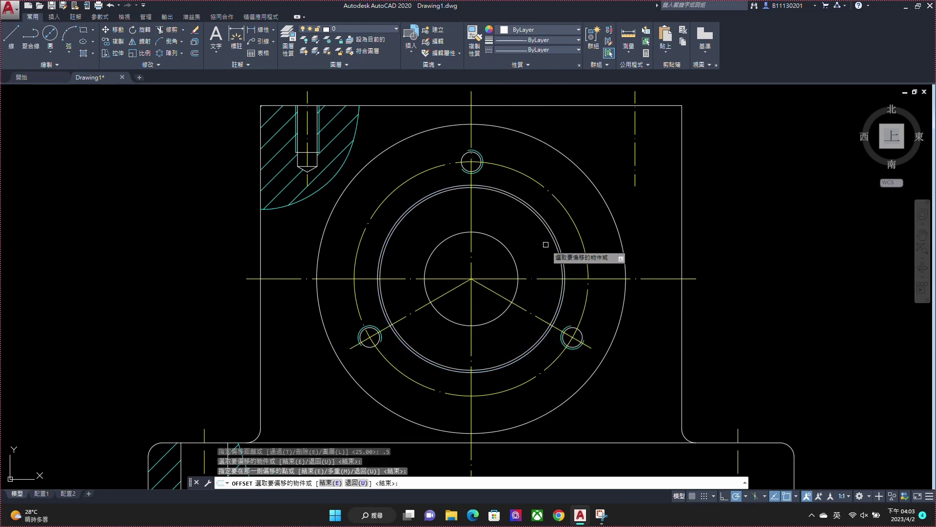
pyautogui.click(514, 255)
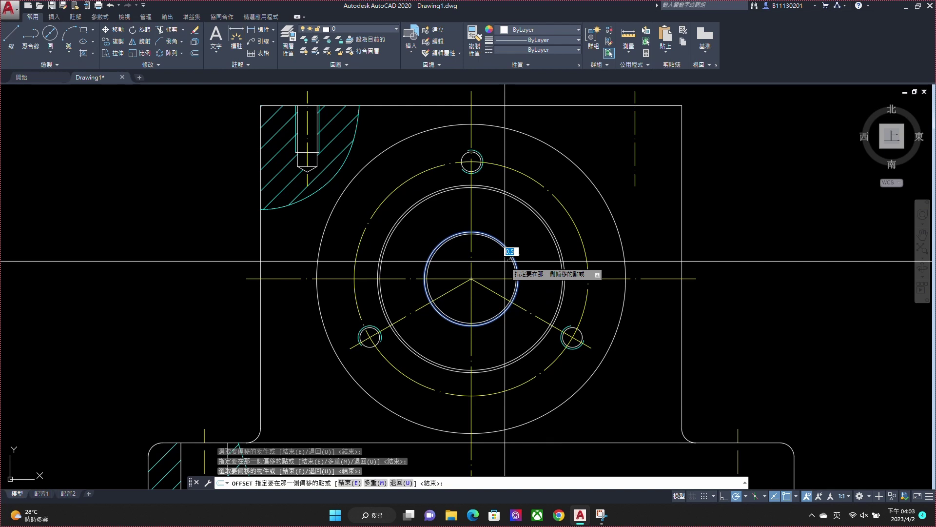
pyautogui.click(518, 250)
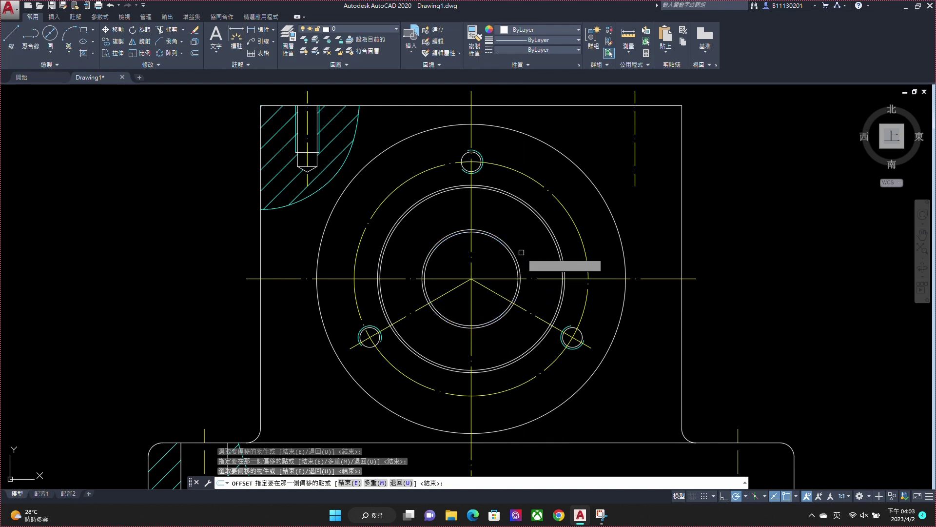
pyautogui.press('Escape')
# Step: Delete the stray duplicate circle and offset the ring 0.5 outward instead
pyautogui.click(539, 223)
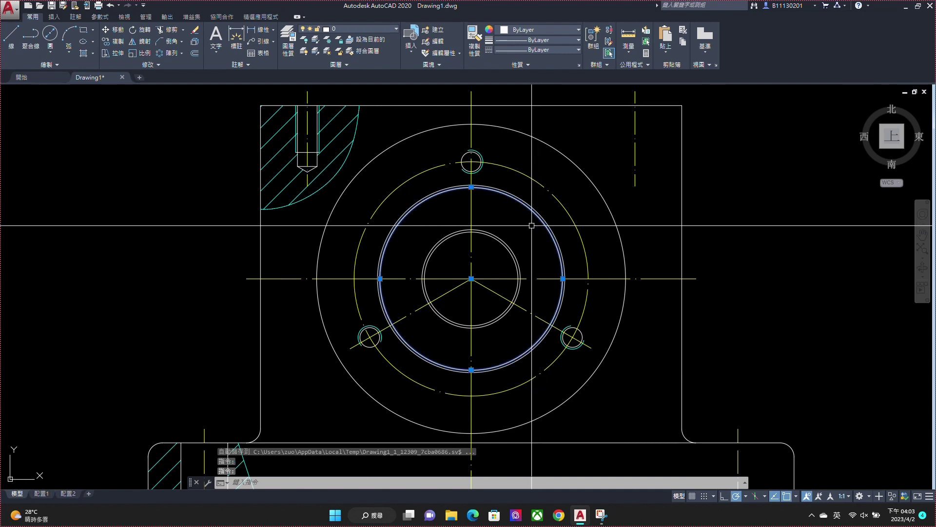
pyautogui.press('Delete')
pyautogui.write('o')
pyautogui.press('Return')
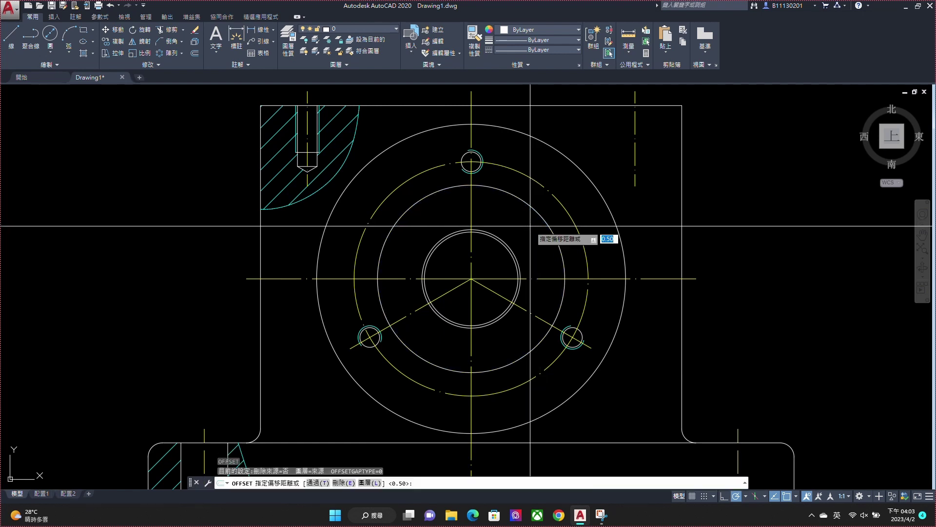
pyautogui.press('Return')
pyautogui.click(535, 206)
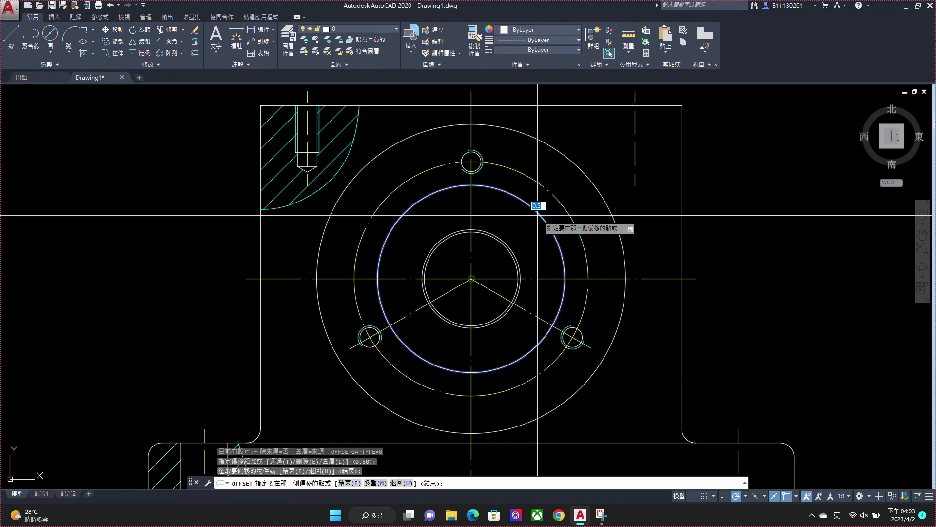
pyautogui.click(570, 201)
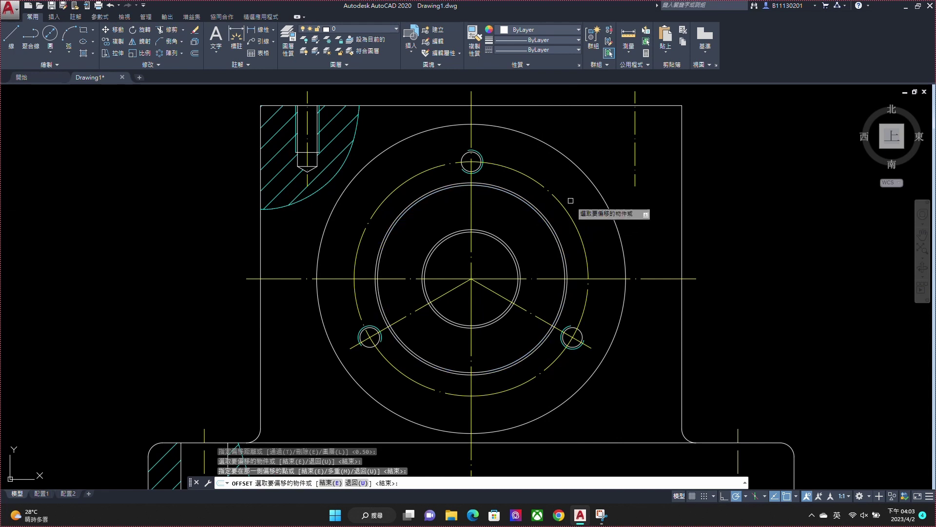
pyautogui.scroll(-2, 571, 200)
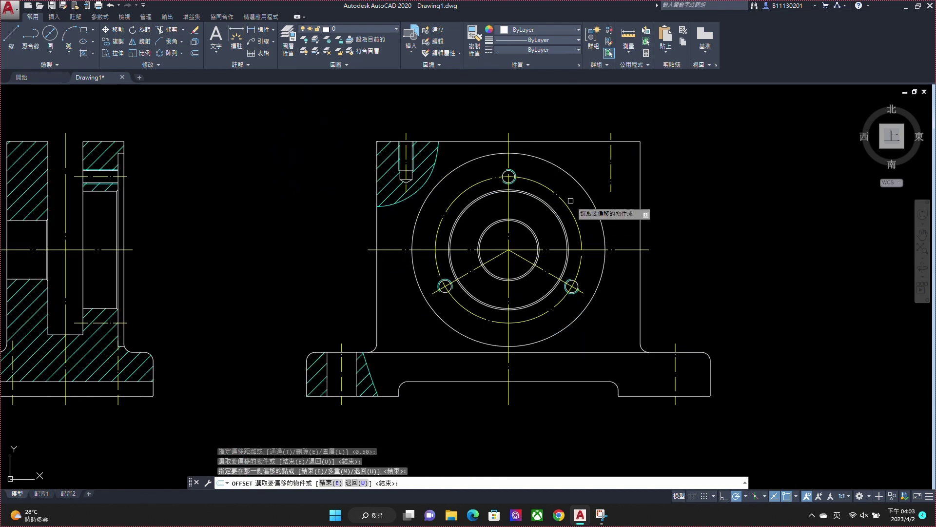
pyautogui.press('Escape')
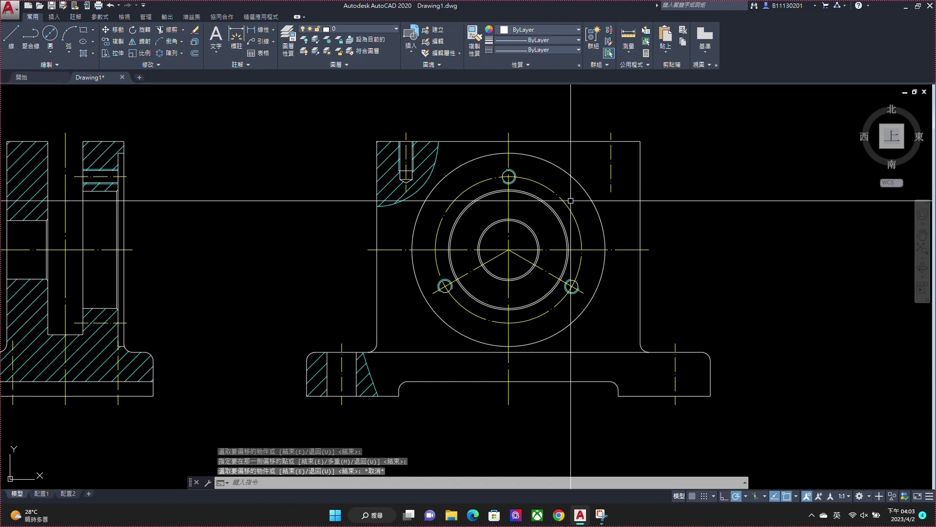
pyautogui.scroll(-2, 571, 200)
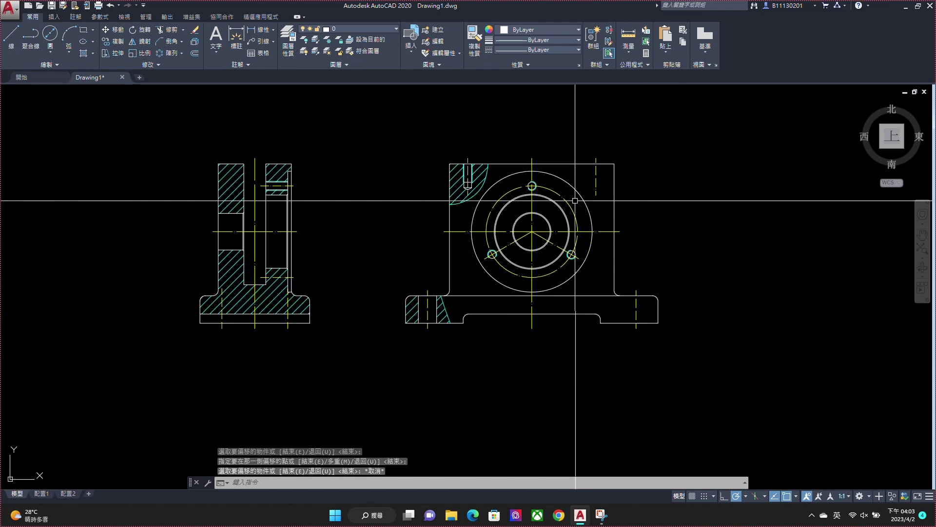
pyautogui.moveTo(580, 199); pyautogui.dragTo(564, 221, button='middle')
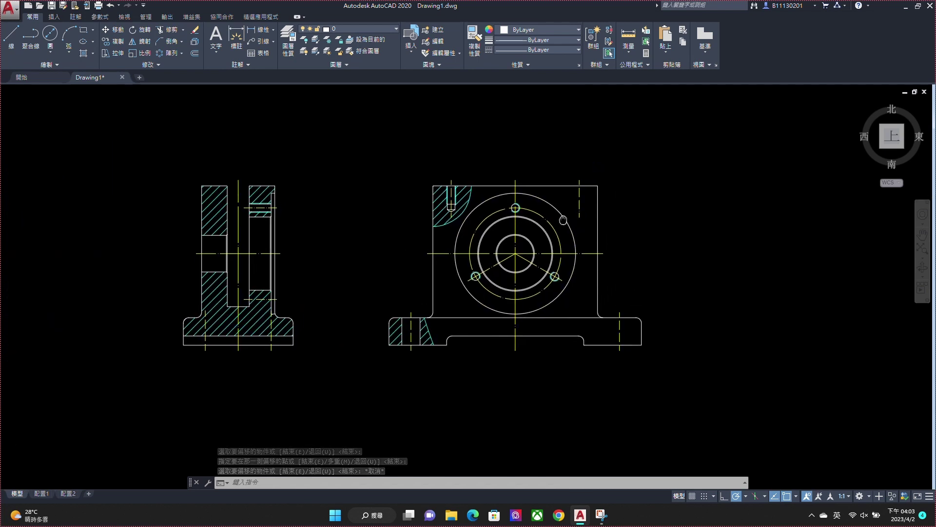